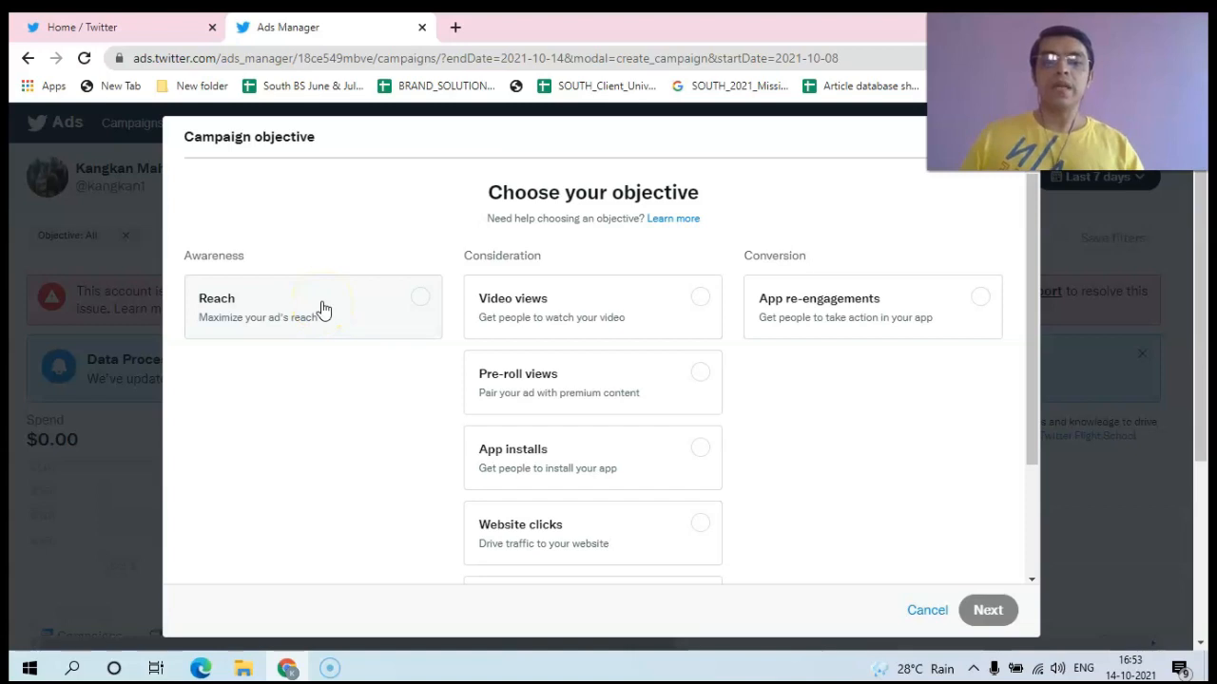
Step: Start a campaign with the Reach objective and name it "Test Campaign"
click(323, 309)
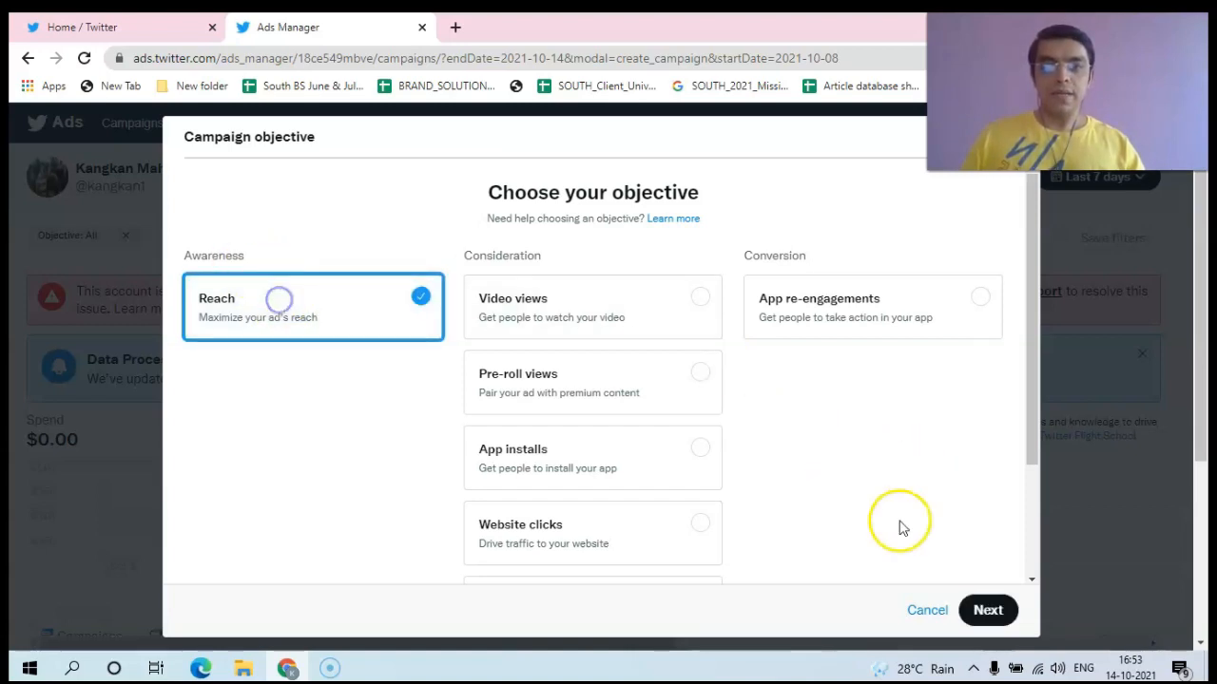
click(985, 609)
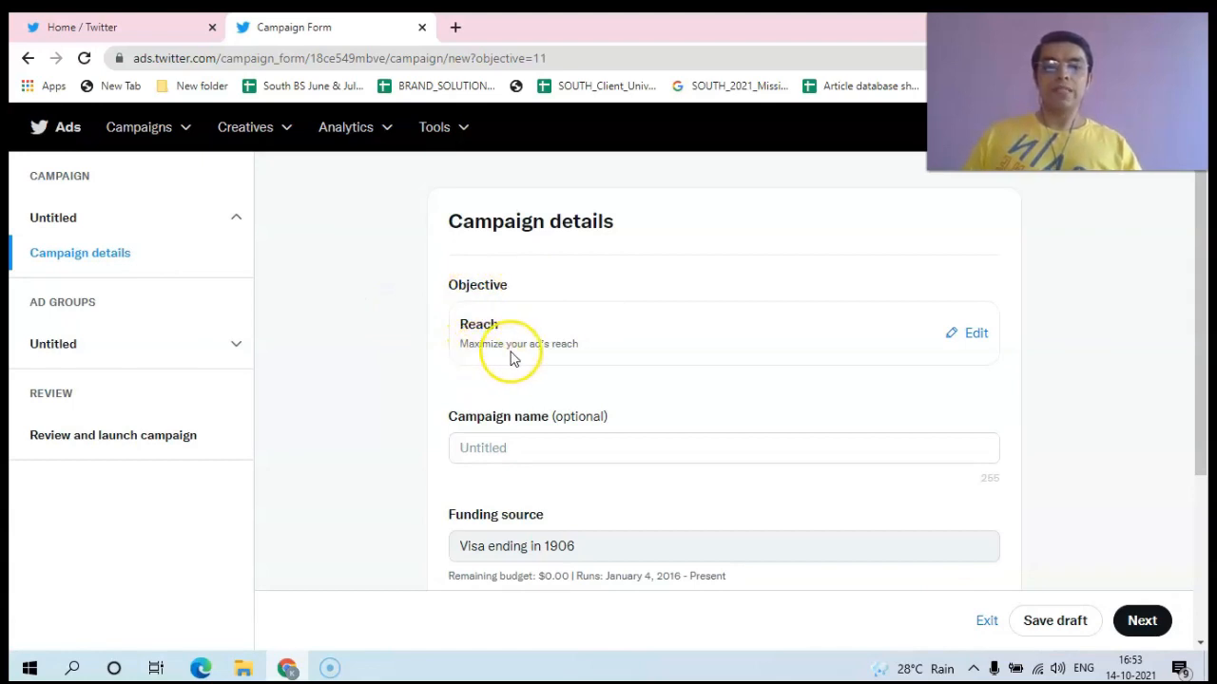
click(506, 452)
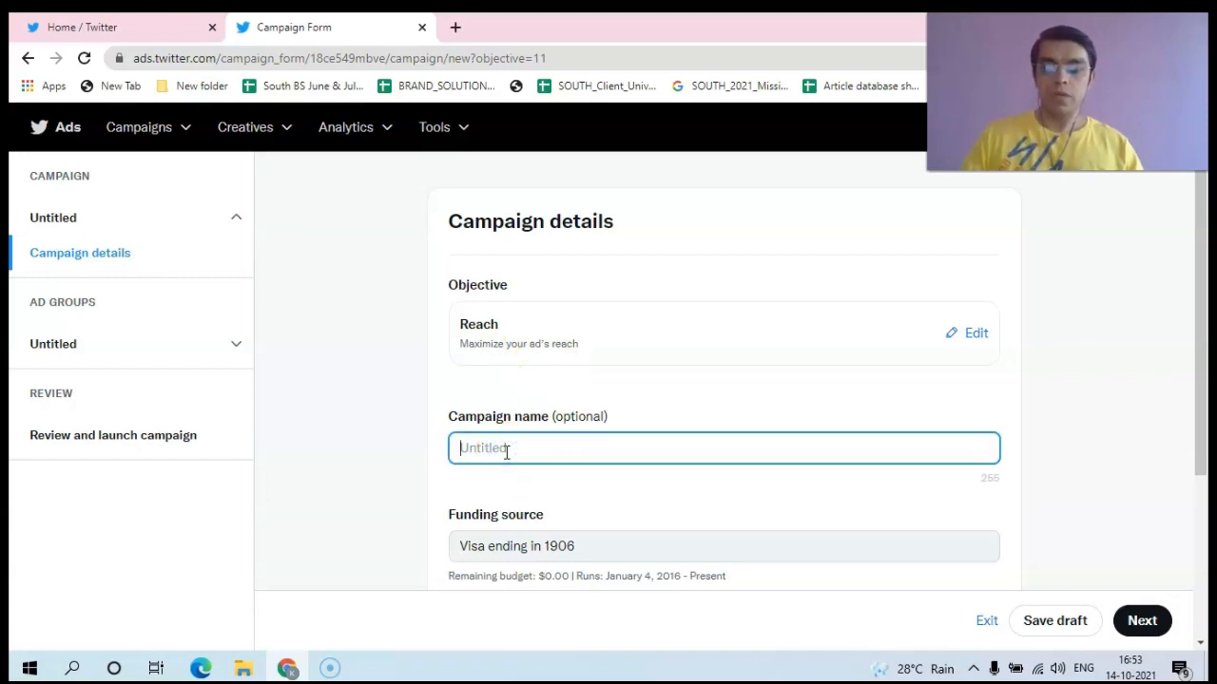
text(Test Campaign)
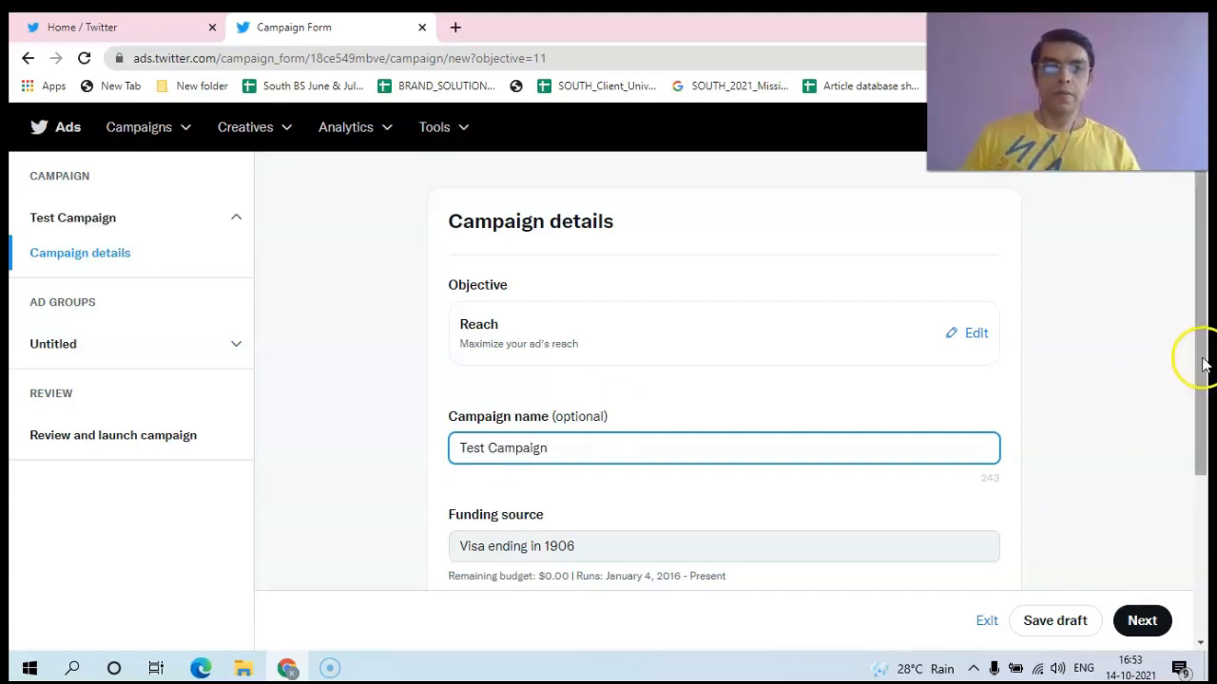
Step: Set the campaign's daily budget to 2.00 USD and leave the optional total budget empty
drag(1204, 362, 1198, 525)
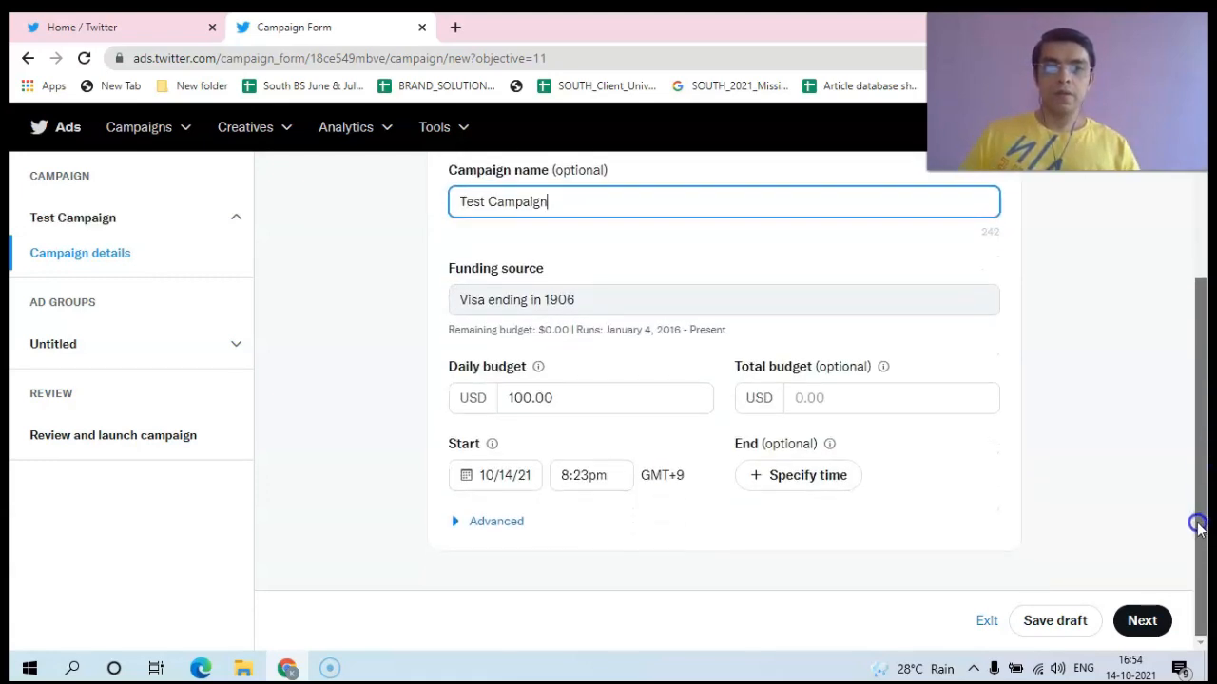
click(476, 397)
double_click(475, 397)
click(534, 397)
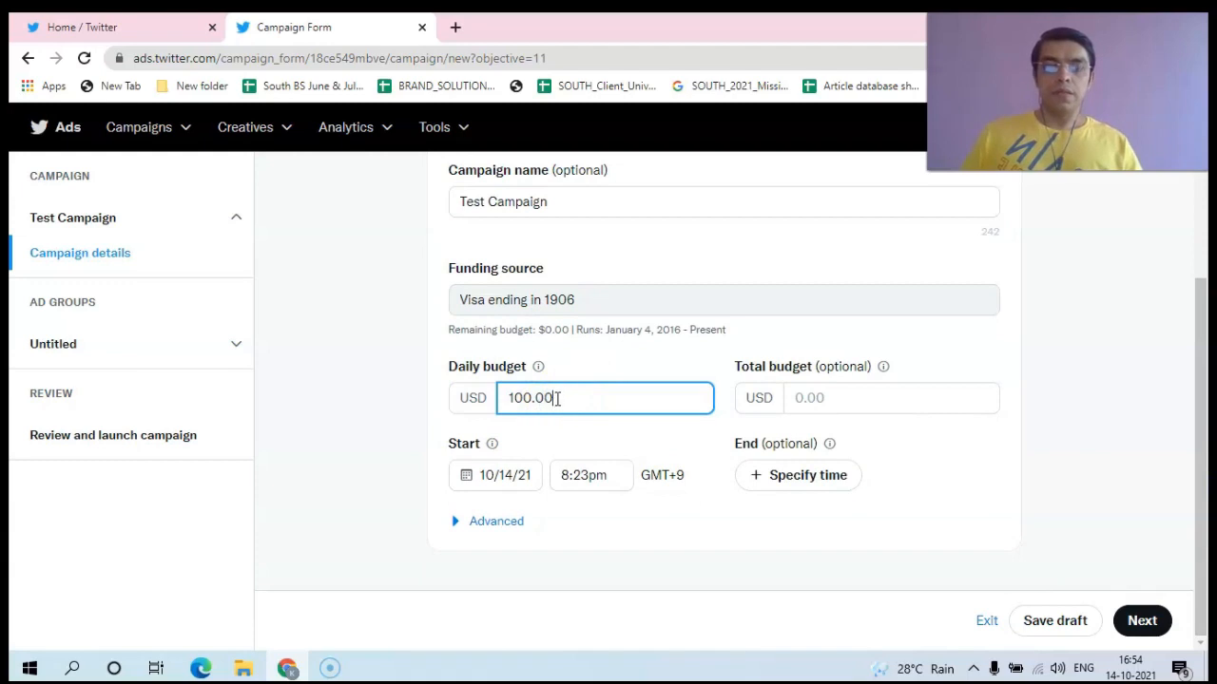
drag(557, 398, 473, 388)
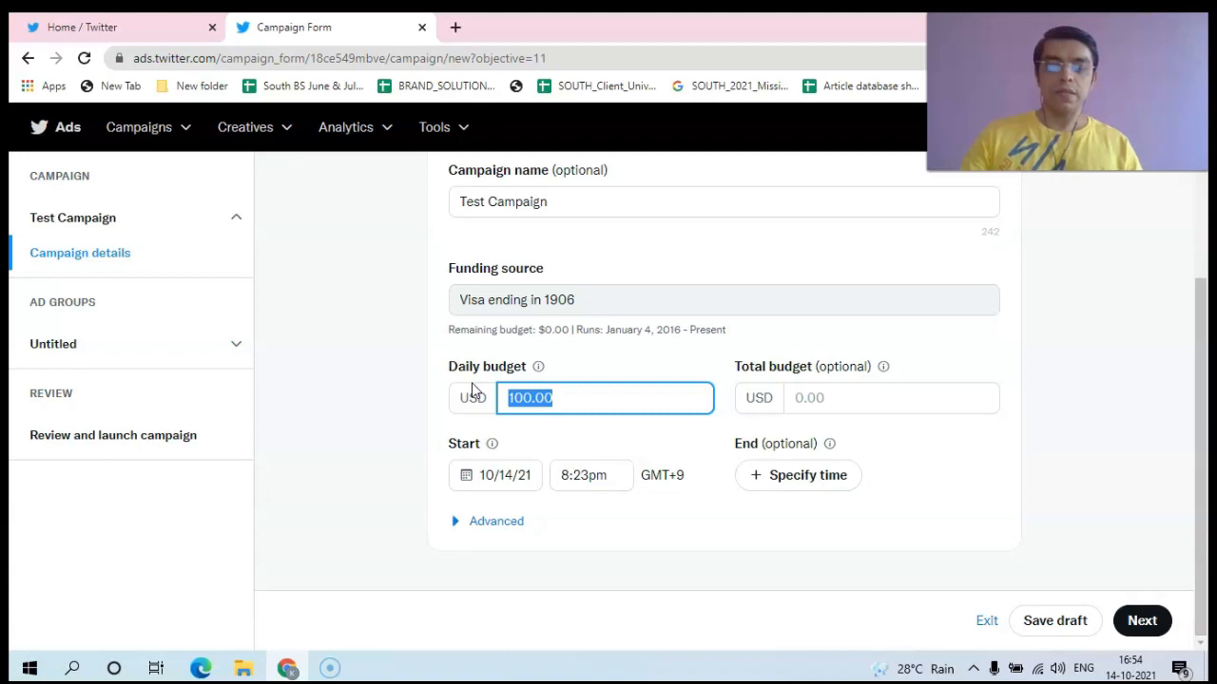
text(2)
click(824, 400)
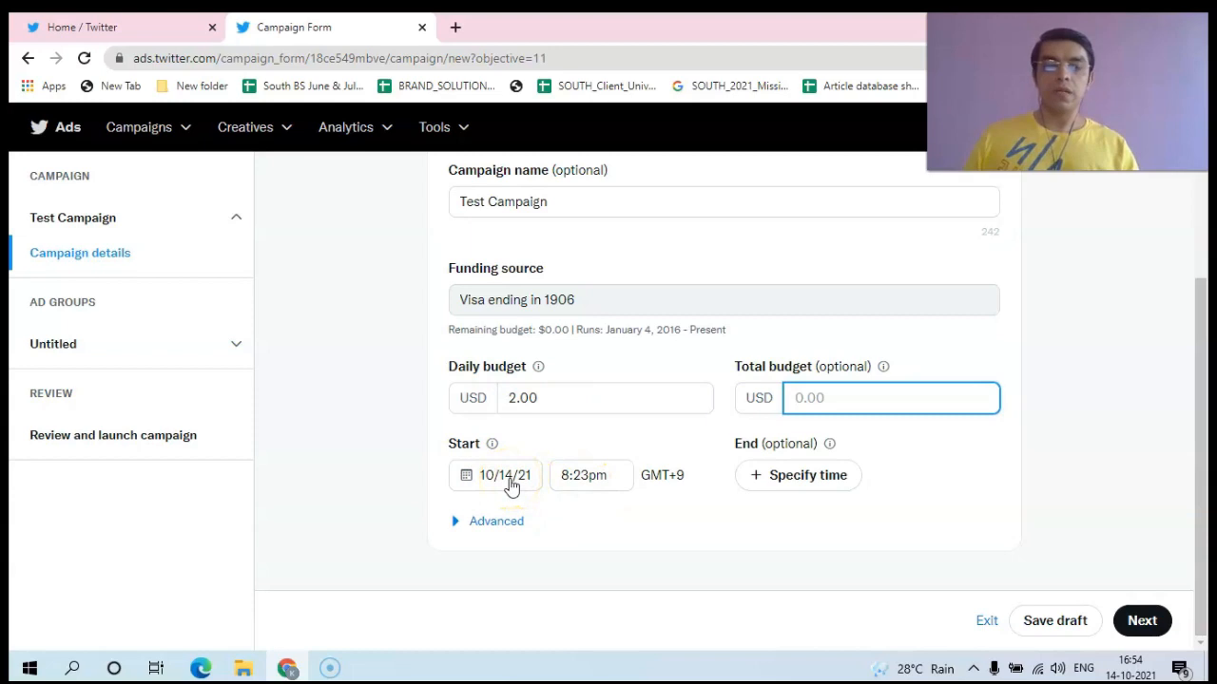
Step: Give the campaign an end date of 10/16/21 at 12:00am and continue to the ad group details
click(763, 478)
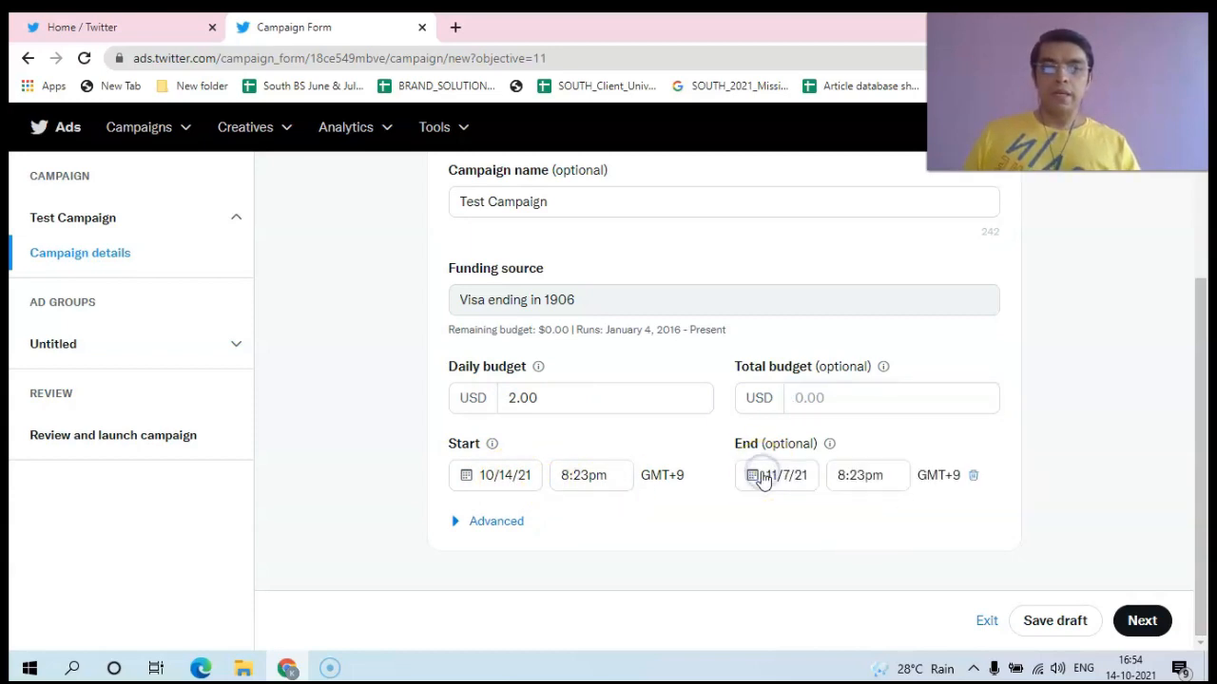
click(794, 481)
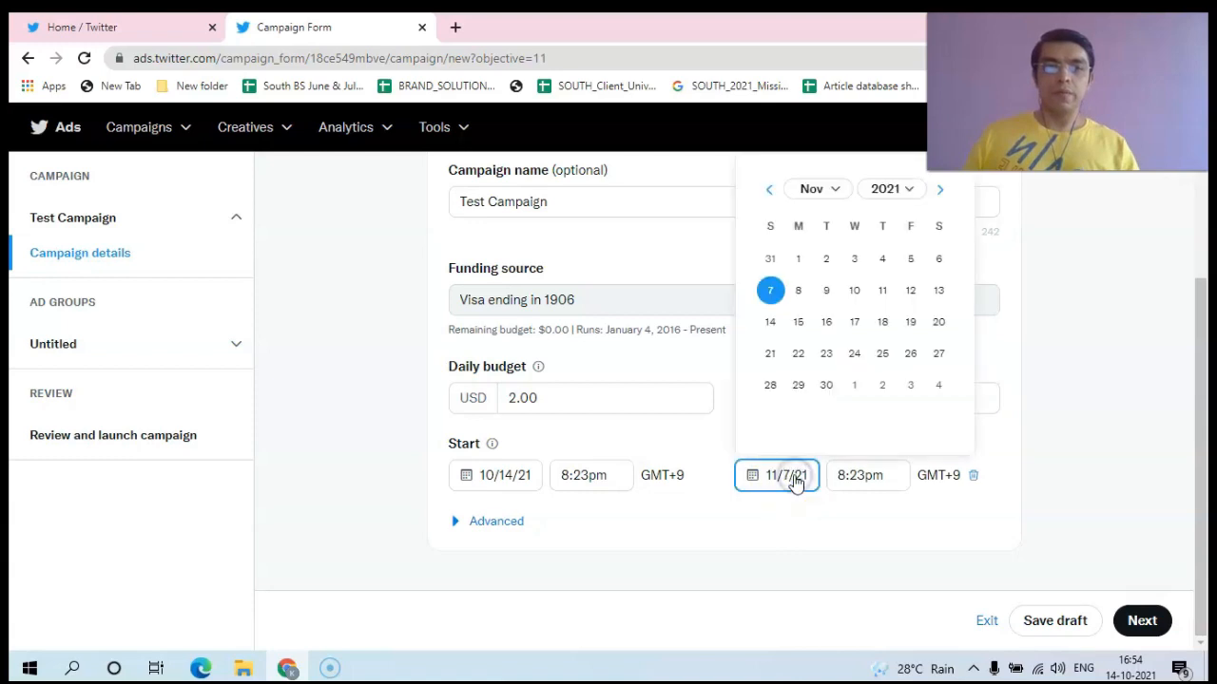
click(771, 193)
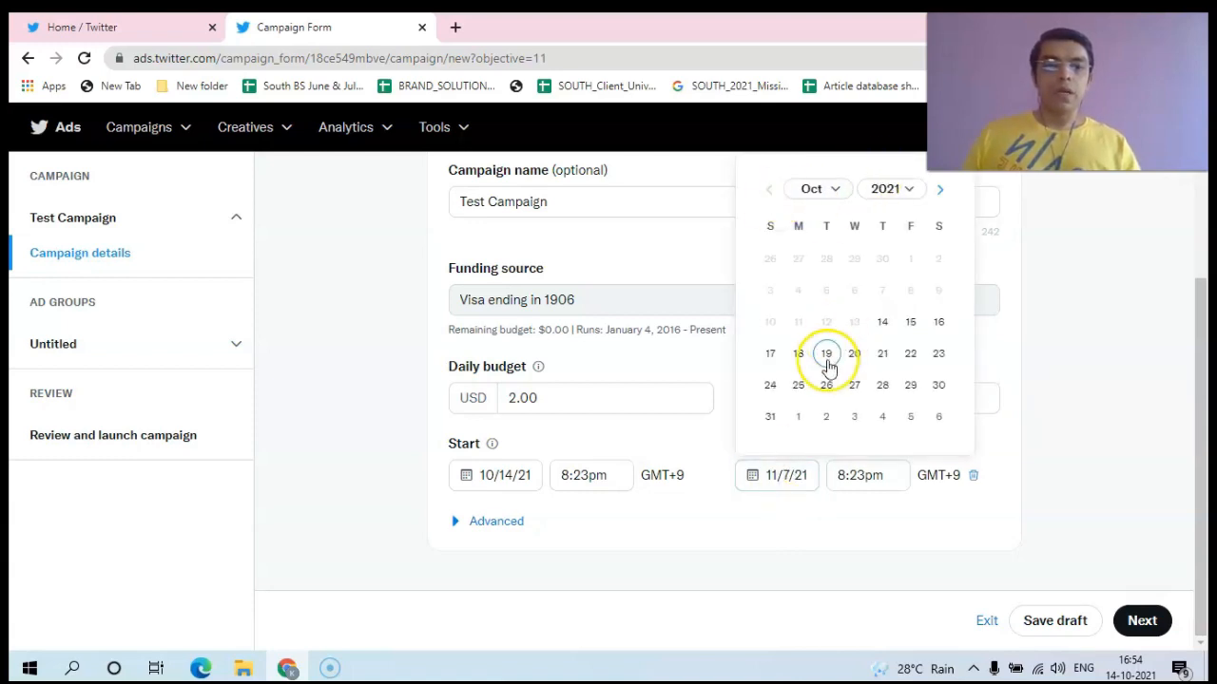
click(928, 333)
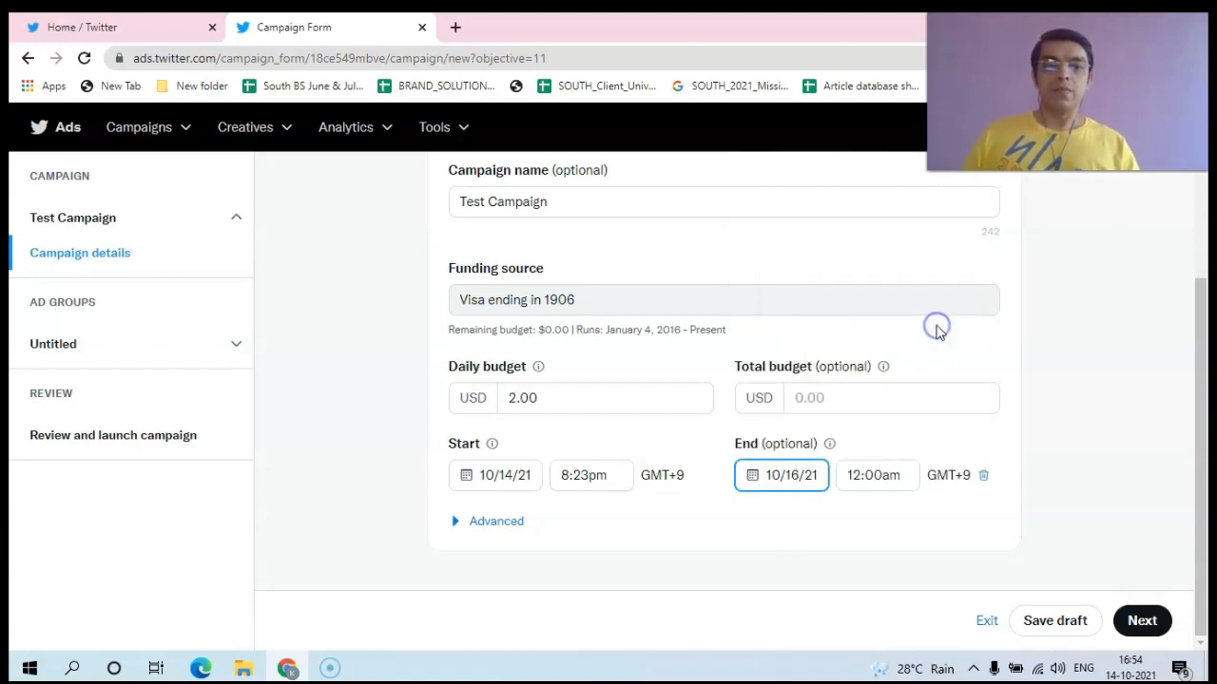
click(1062, 498)
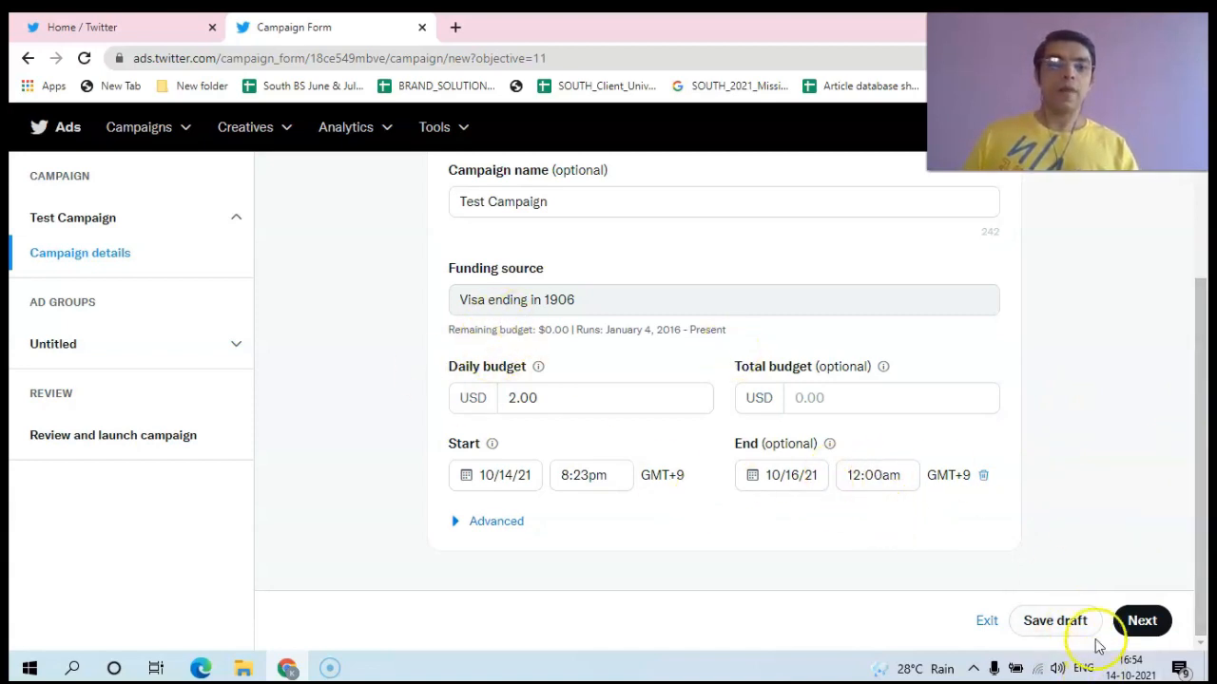
click(1143, 621)
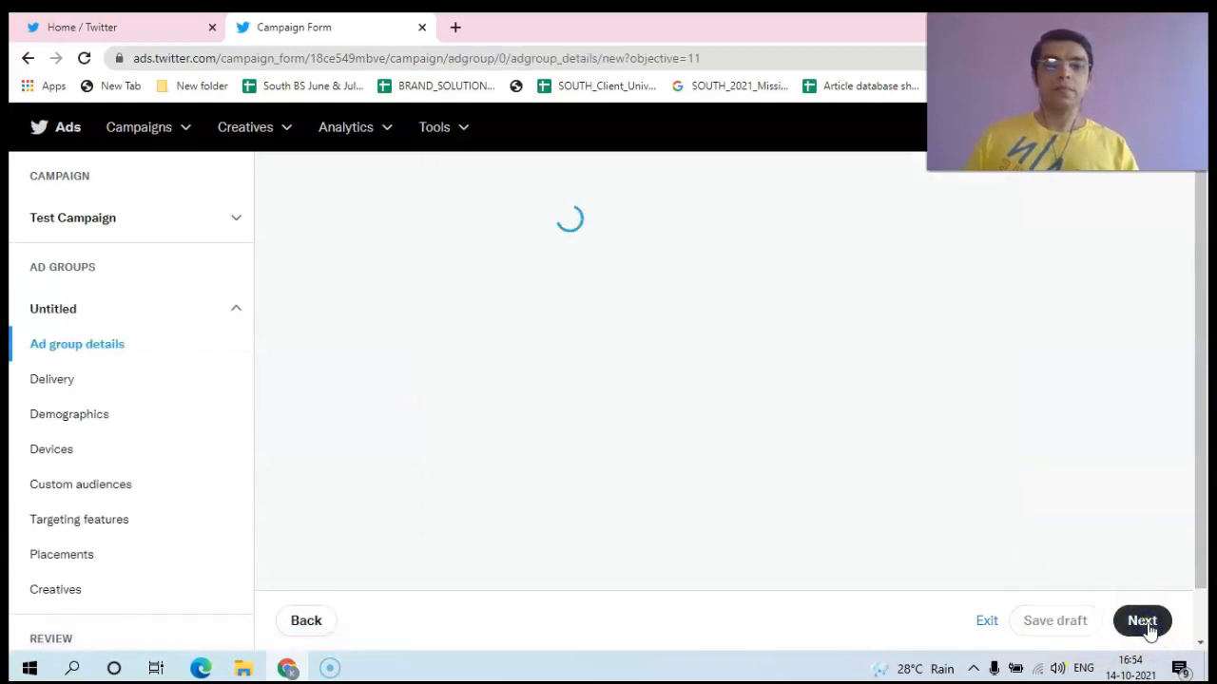
Step: Name the ad group "Ad Group 1"
click(343, 321)
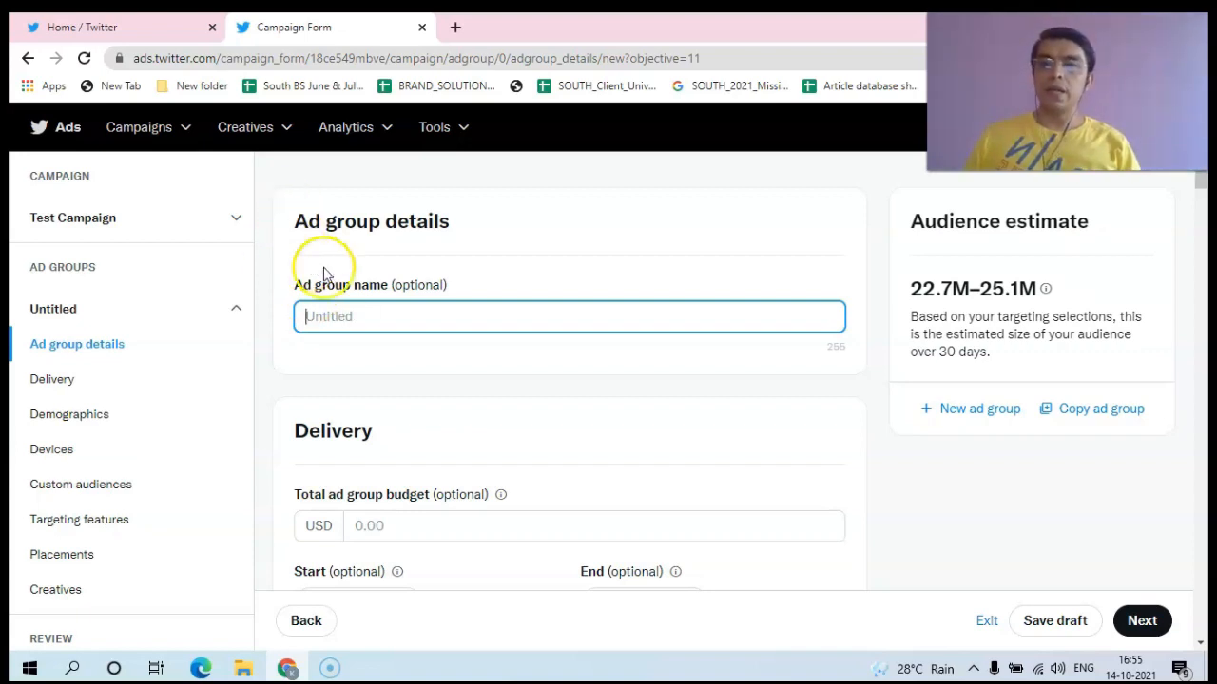
click(343, 320)
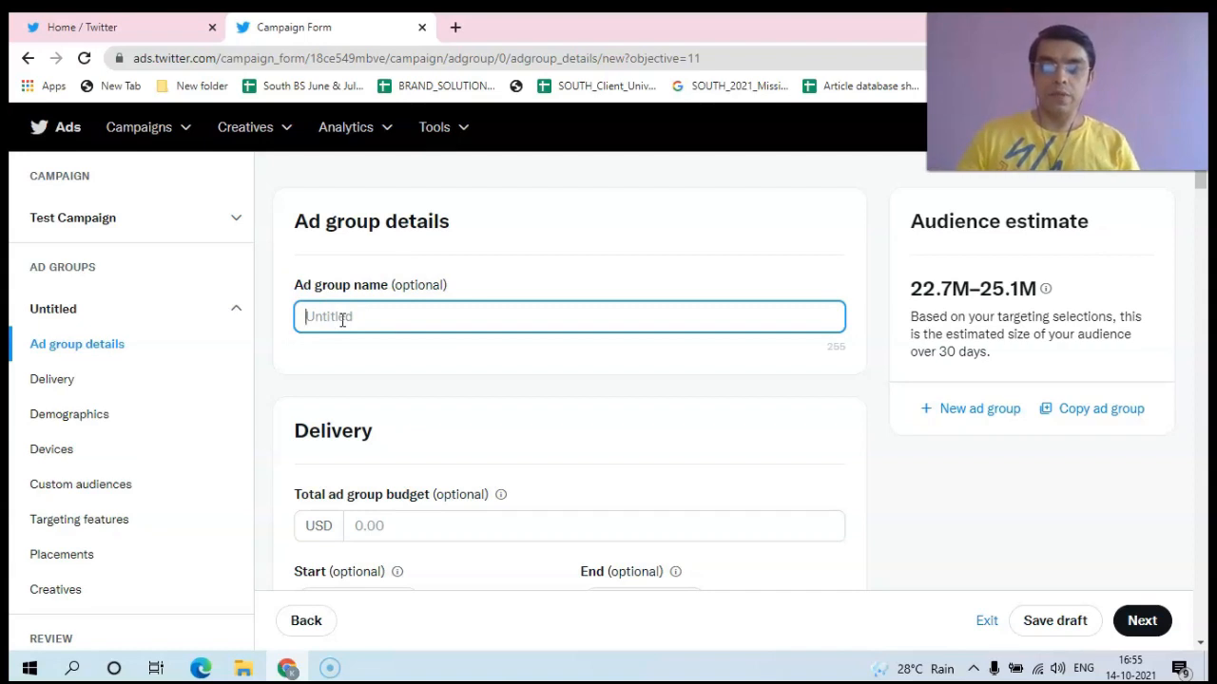
text(A)
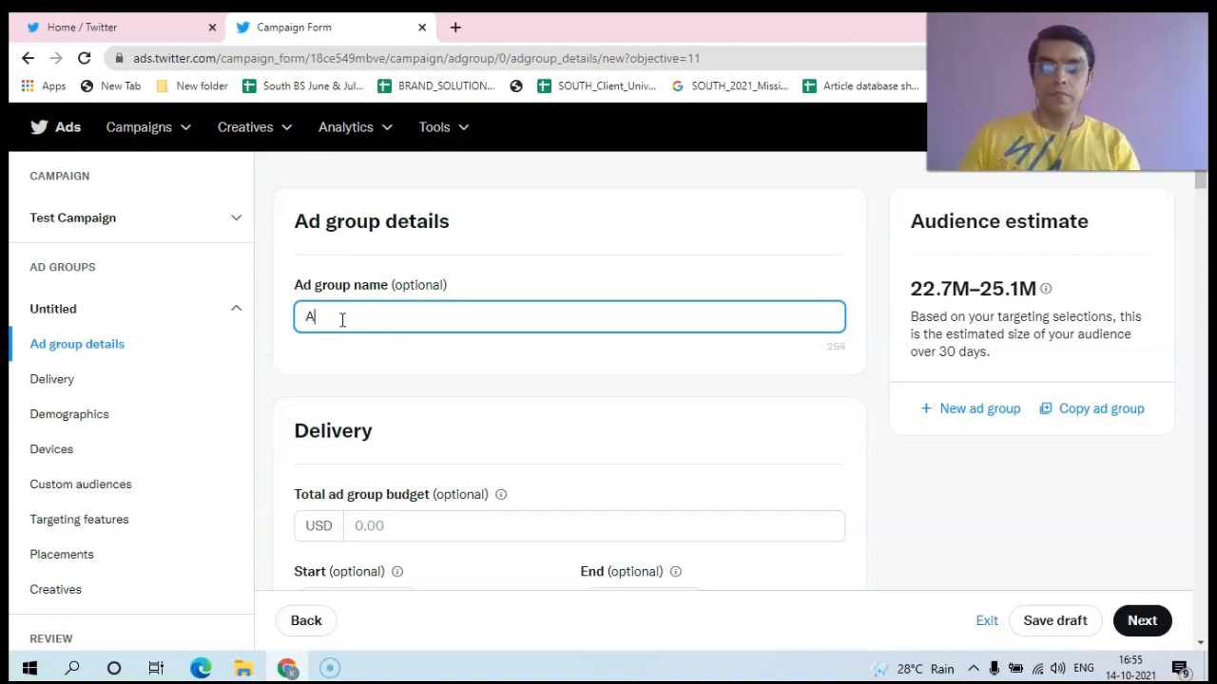
text(d Group )
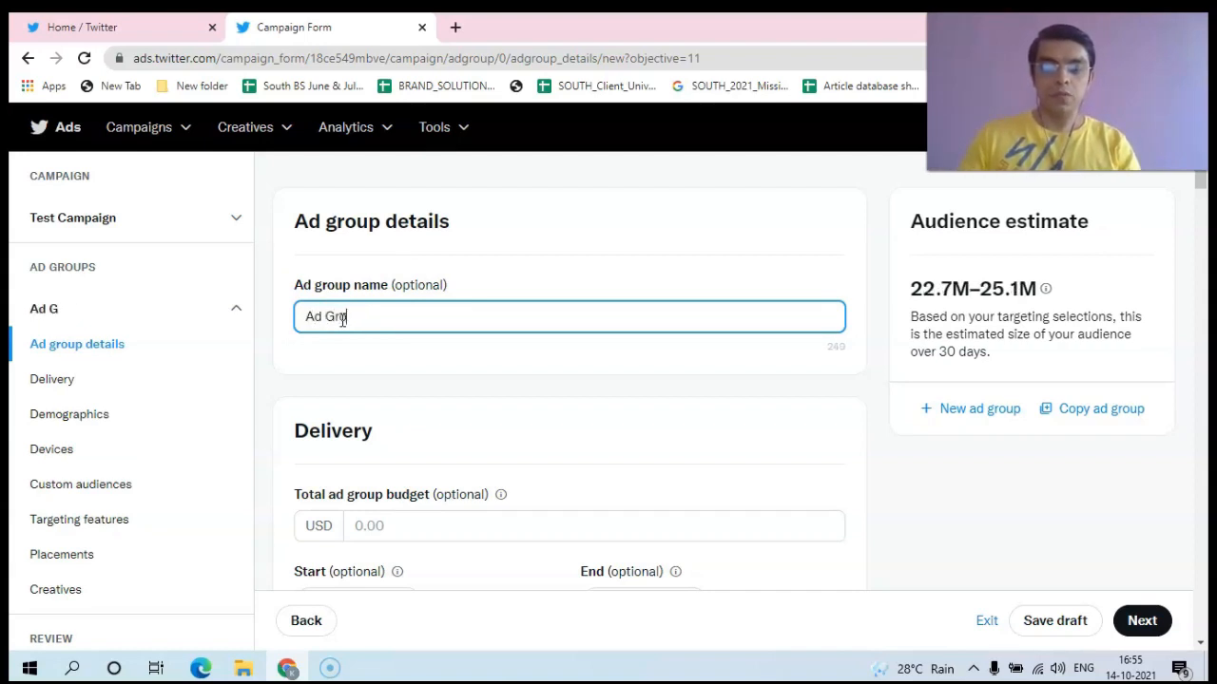
text(1)
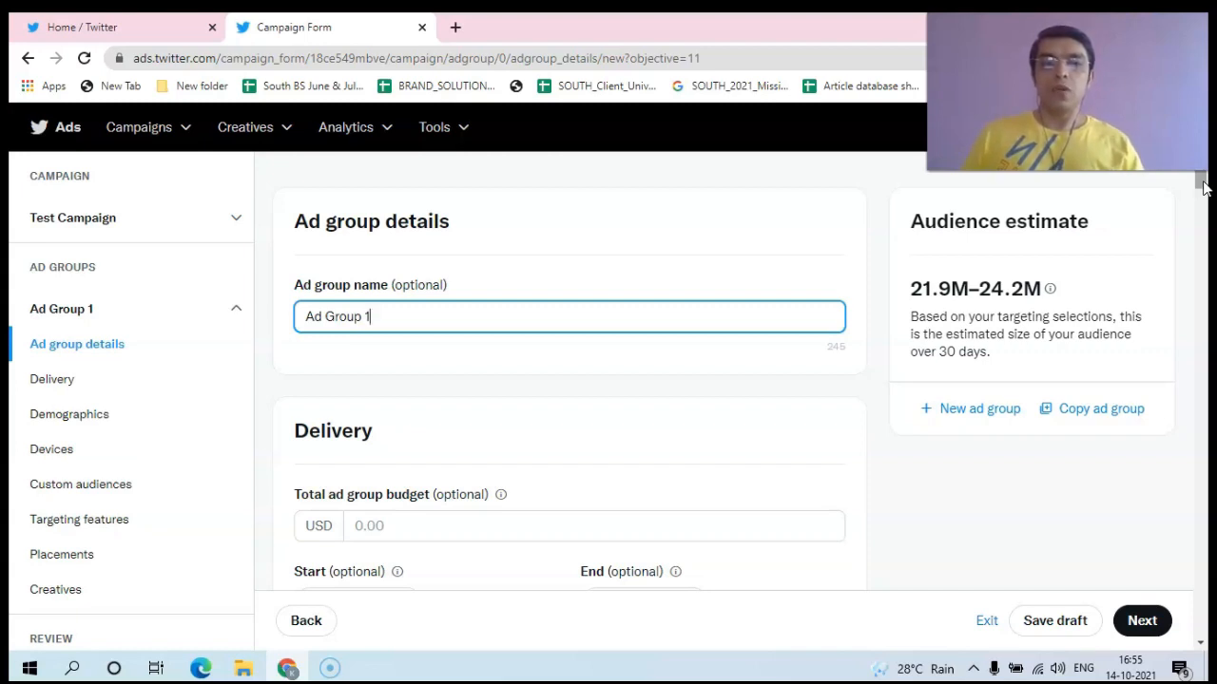
Step: Set the total ad group budget to 1.00 USD in the delivery settings
drag(1201, 179, 1201, 207)
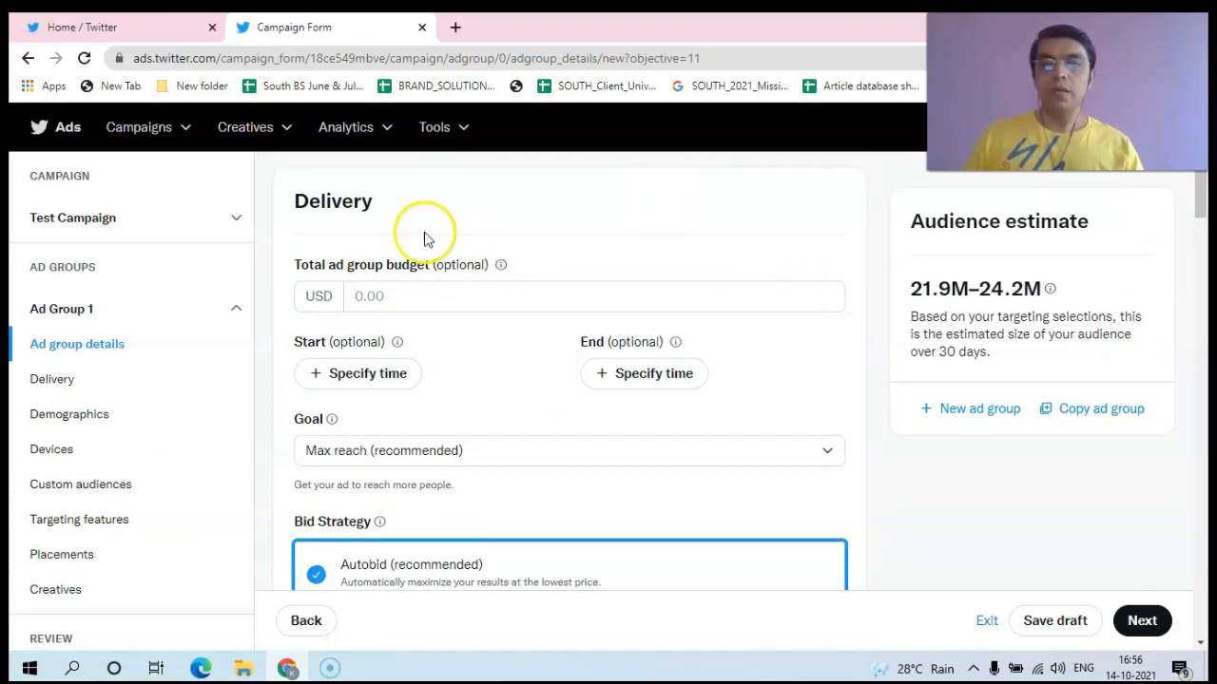
click(369, 298)
text(1)
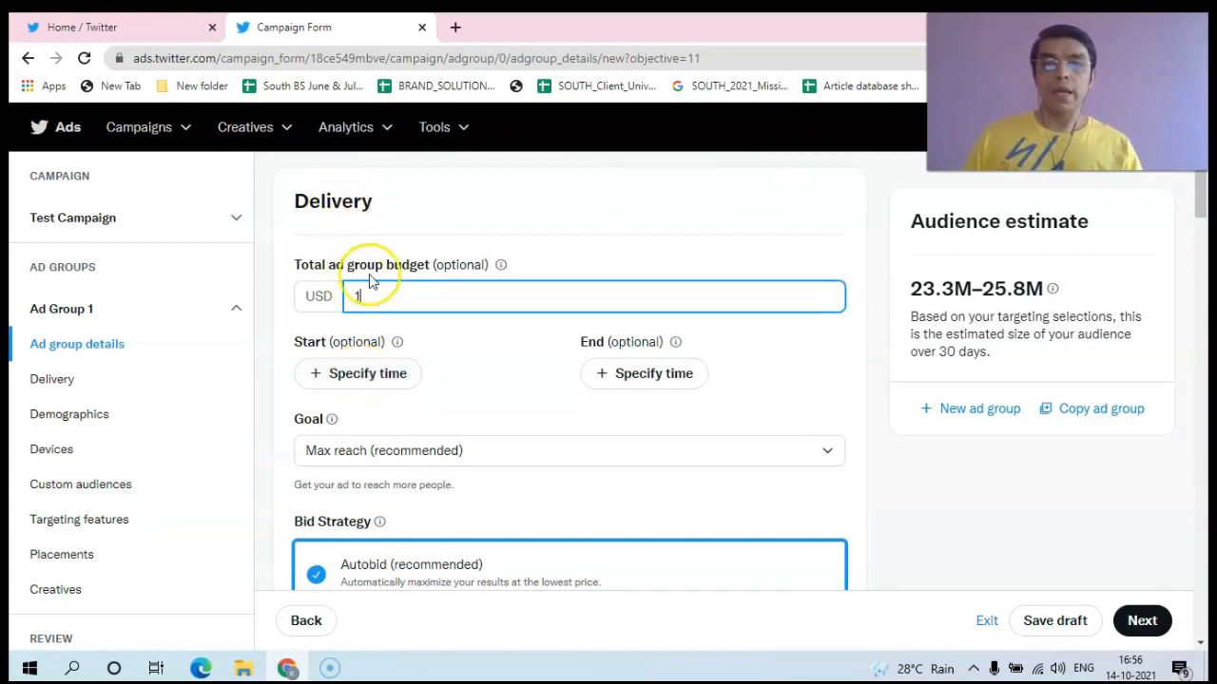
Step: Schedule the ad group to start 10/14/21 at 8:23pm and end 10/16/21 at 12:00am
click(350, 380)
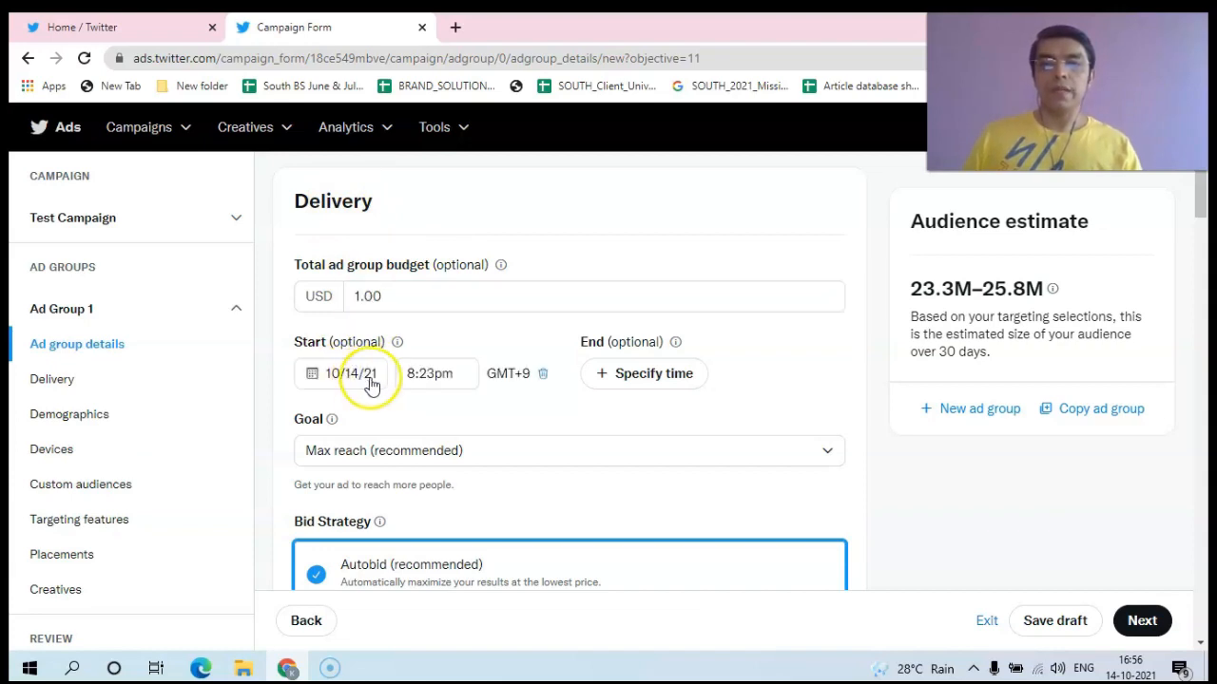
click(624, 380)
click(634, 379)
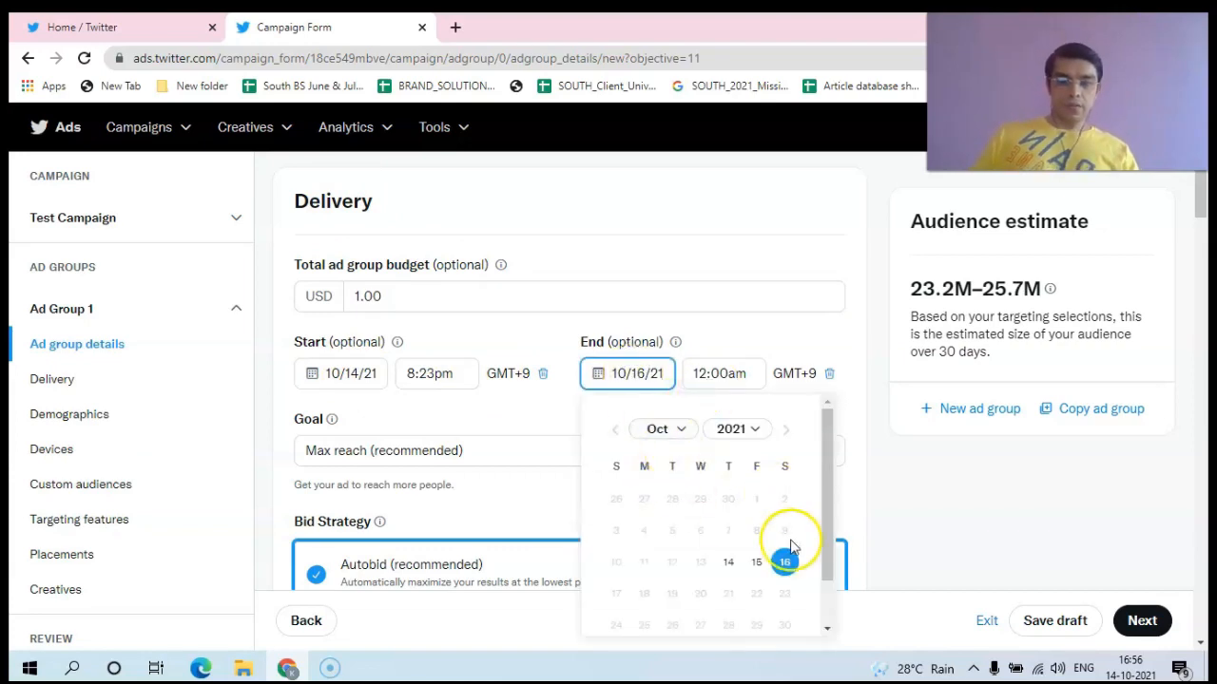
drag(826, 515, 826, 563)
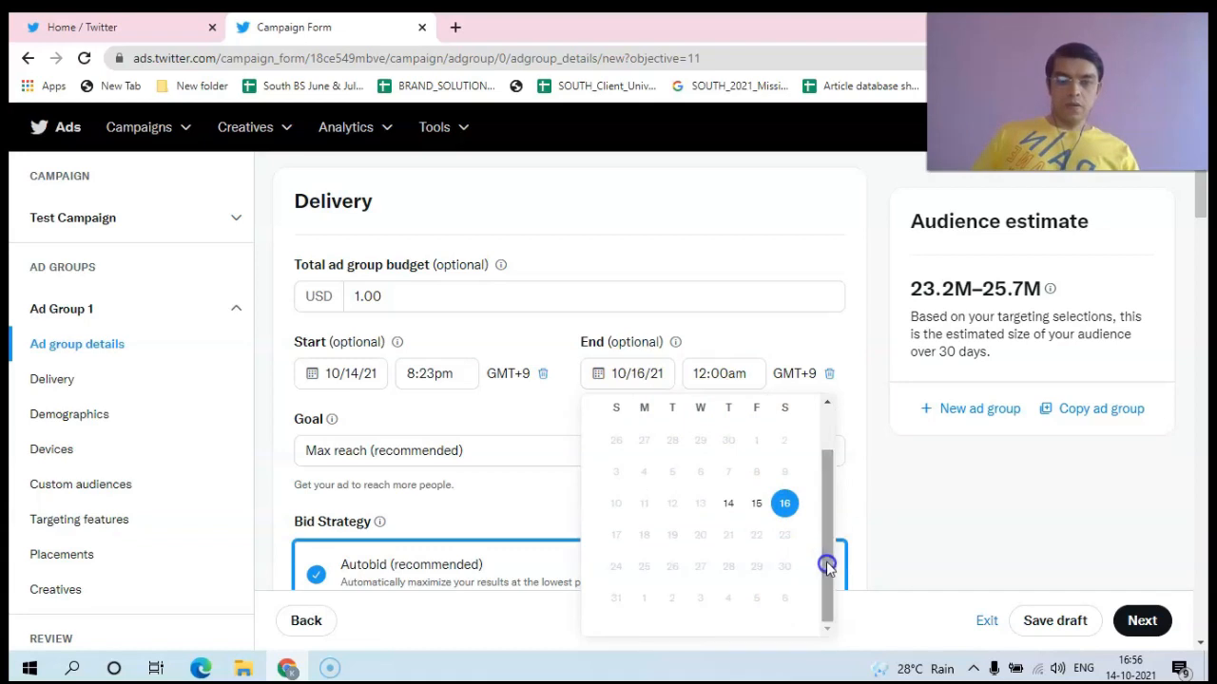
click(768, 250)
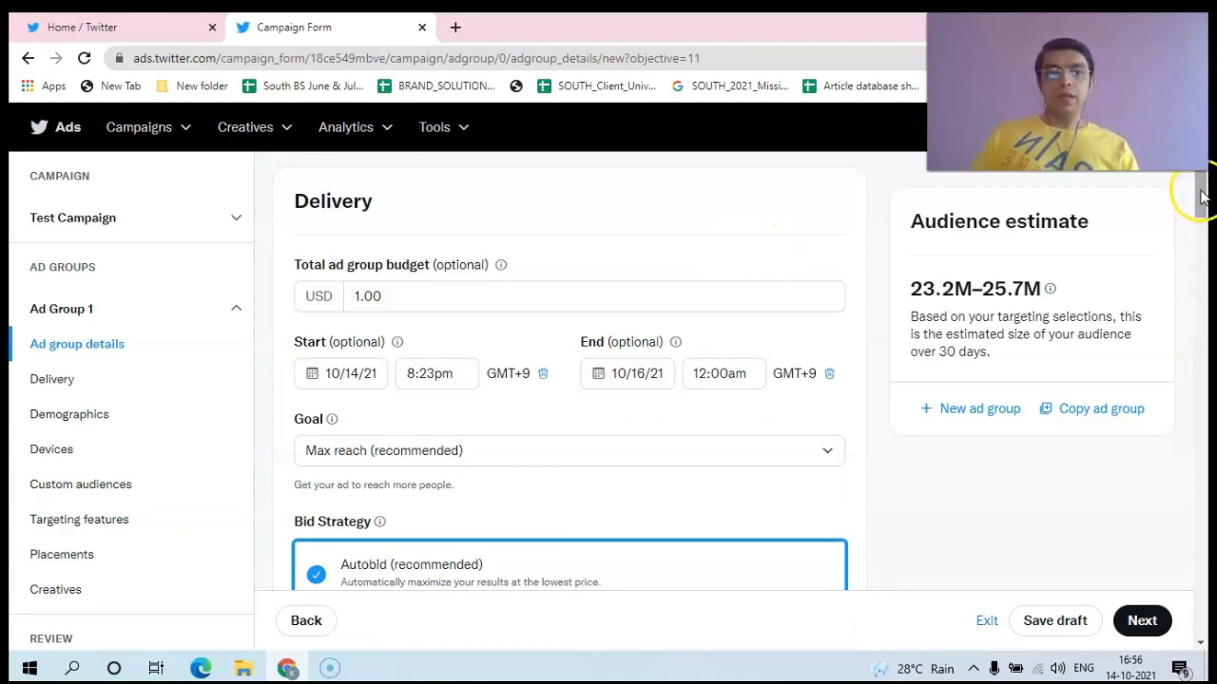
Step: Review the goal options available for the ad group, keeping Max reach selected
drag(1201, 203, 1202, 221)
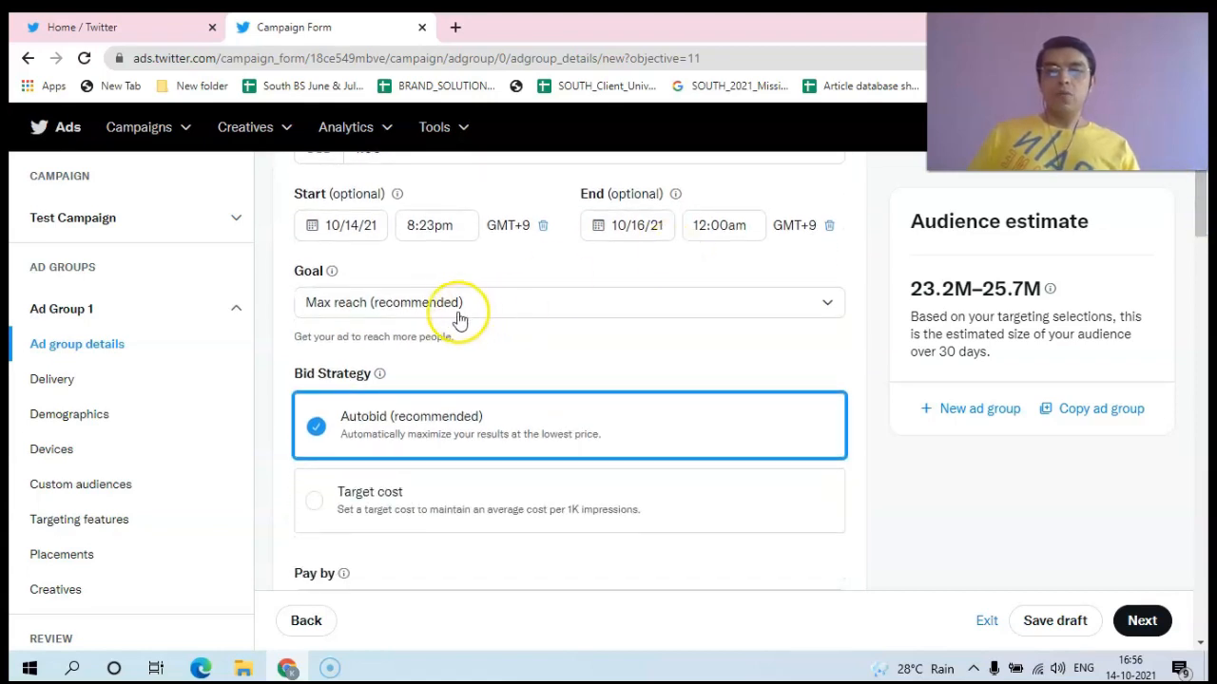
click(831, 306)
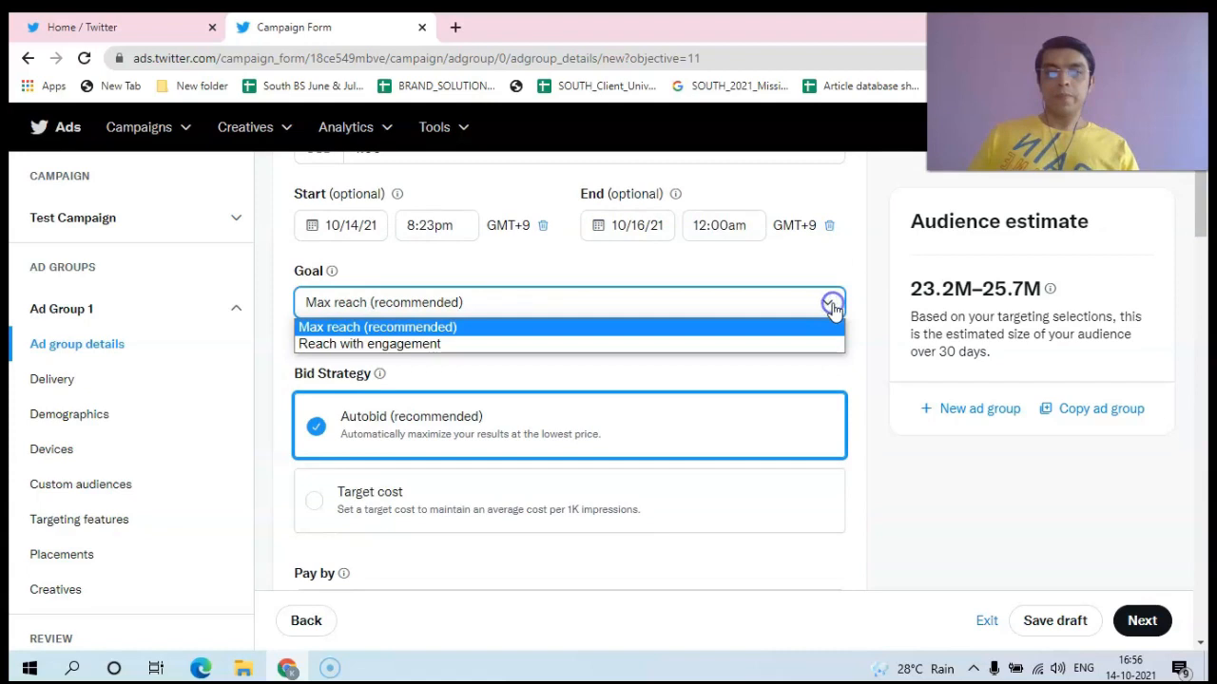
click(831, 306)
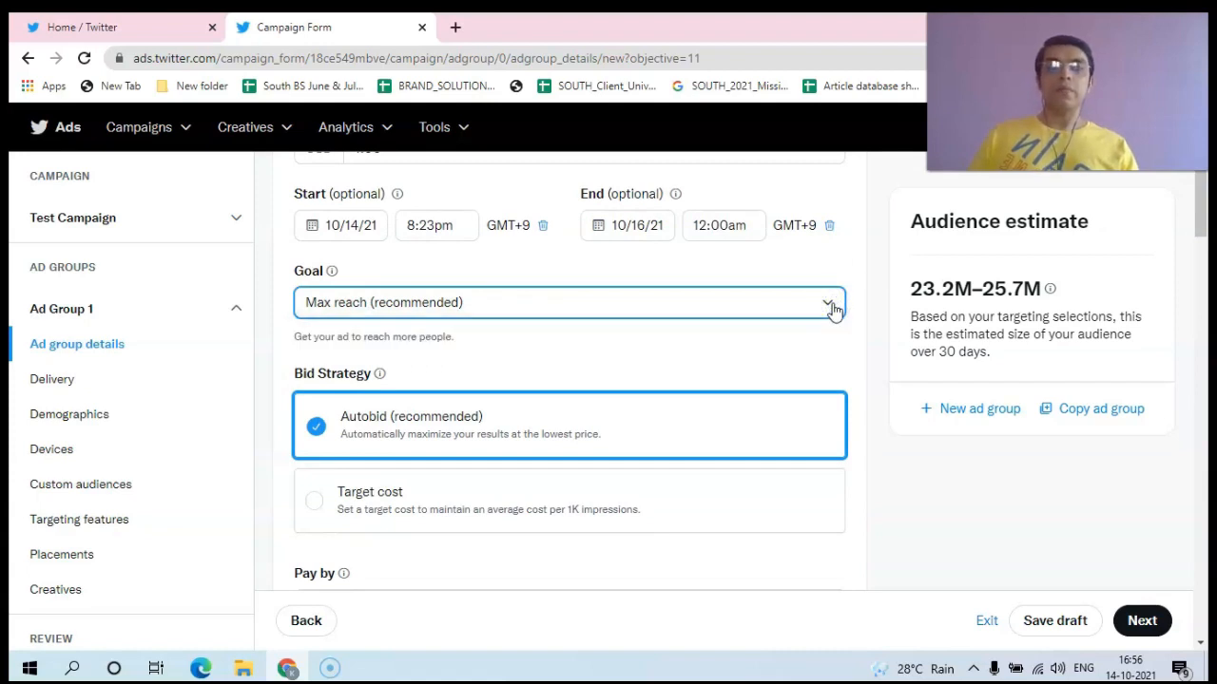
Step: Try the Target cost bid strategy for the ad group and return to Autobid
mouse_move(1203, 213)
mouse_down()
mouse_move(1205, 252)
mouse_move(1204, 237)
mouse_up()
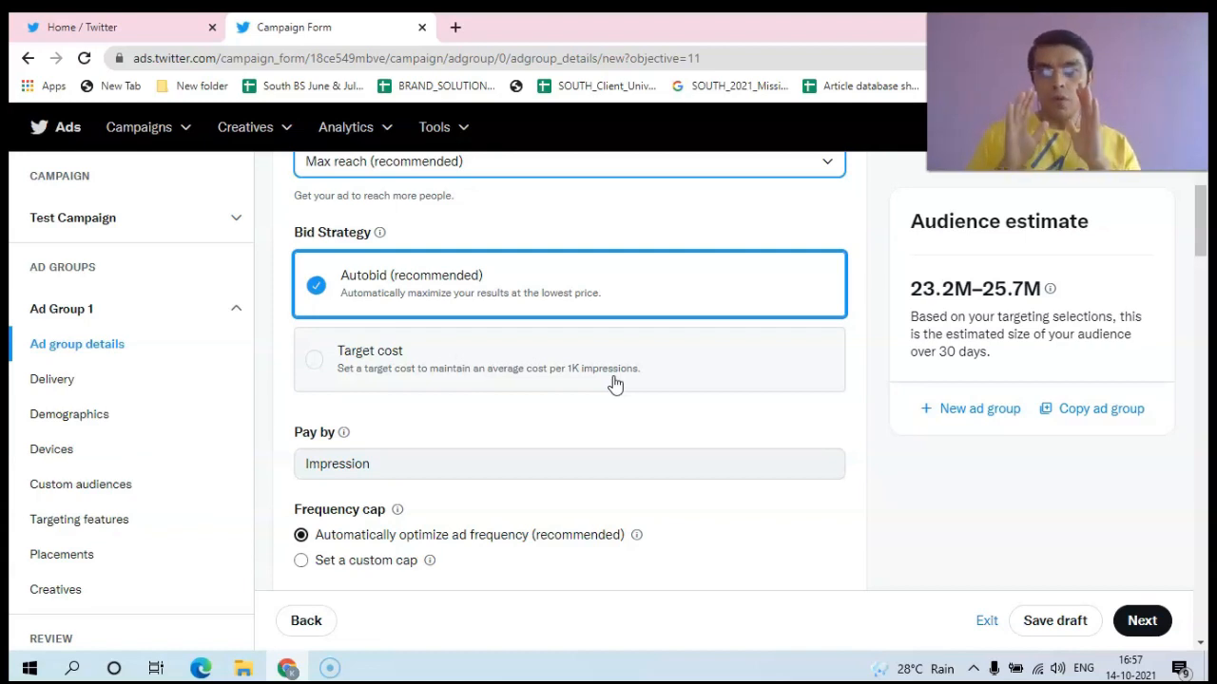
click(316, 362)
click(427, 400)
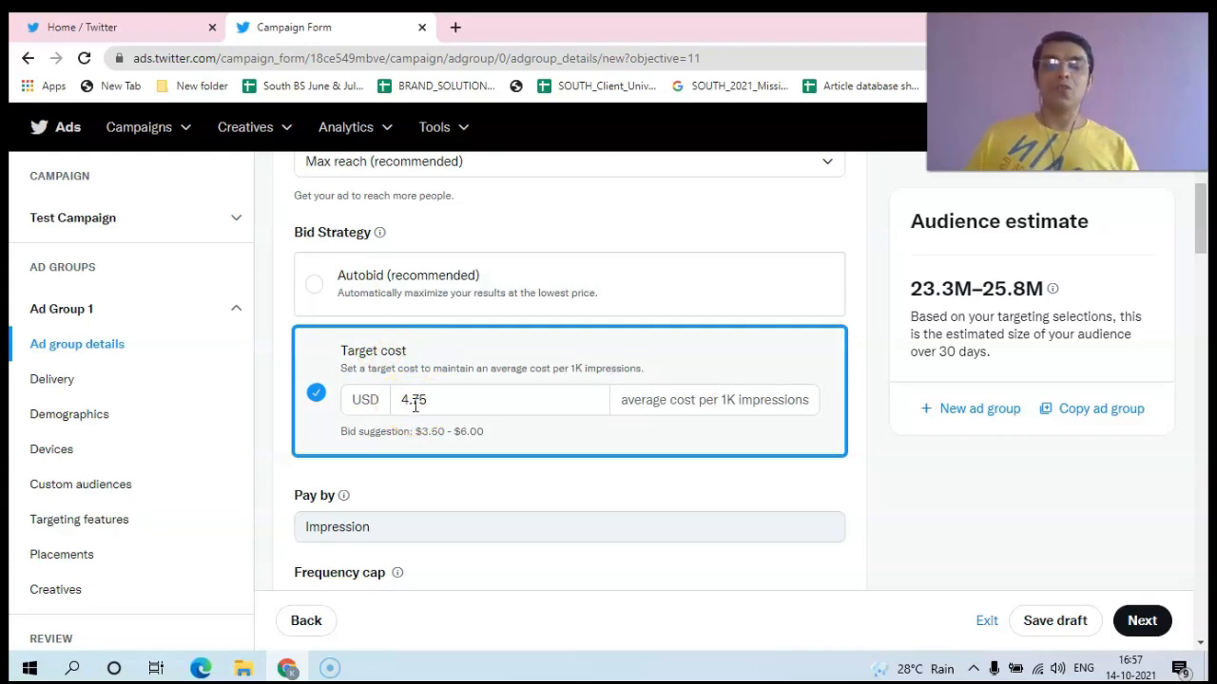
click(315, 290)
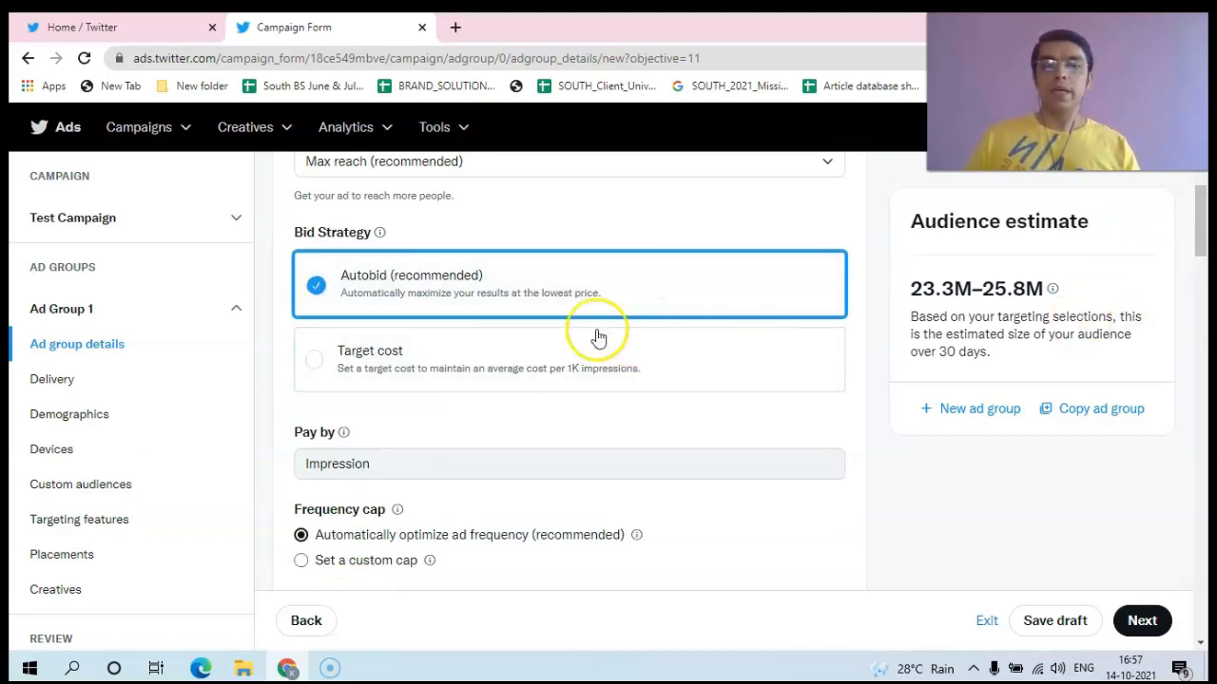
Step: Try a custom frequency cap of 2 impressions per 7 days and return to automatic ad frequency optimization
drag(1201, 229, 1201, 272)
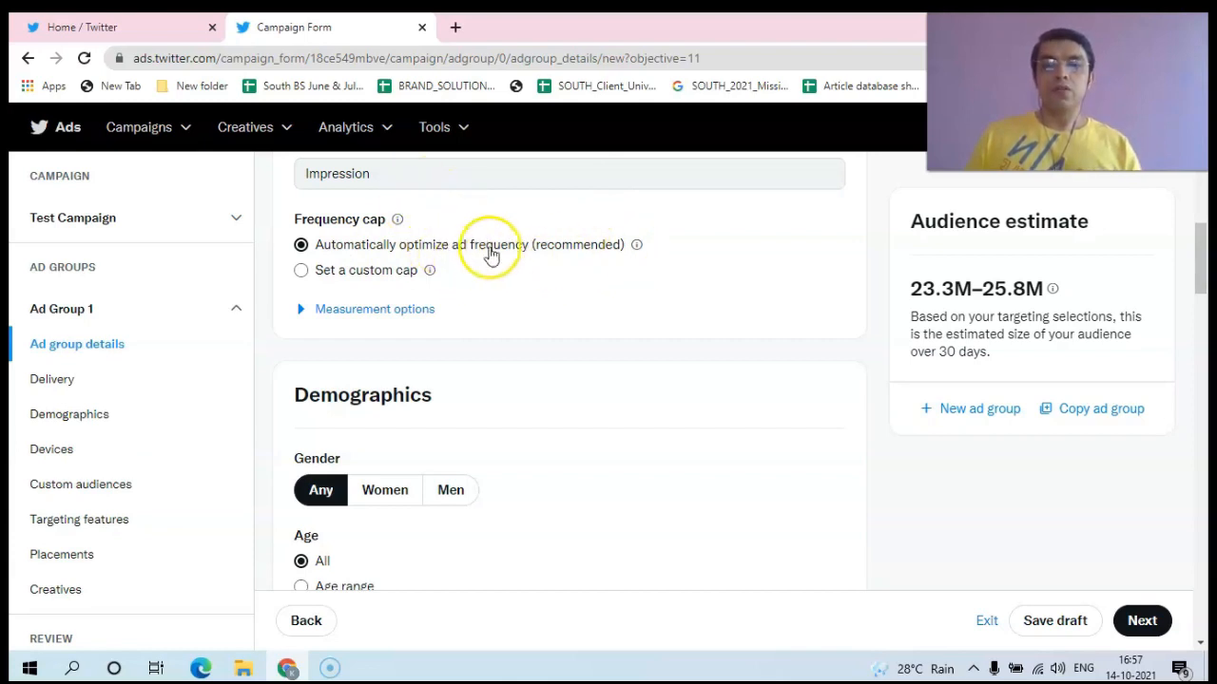
click(399, 220)
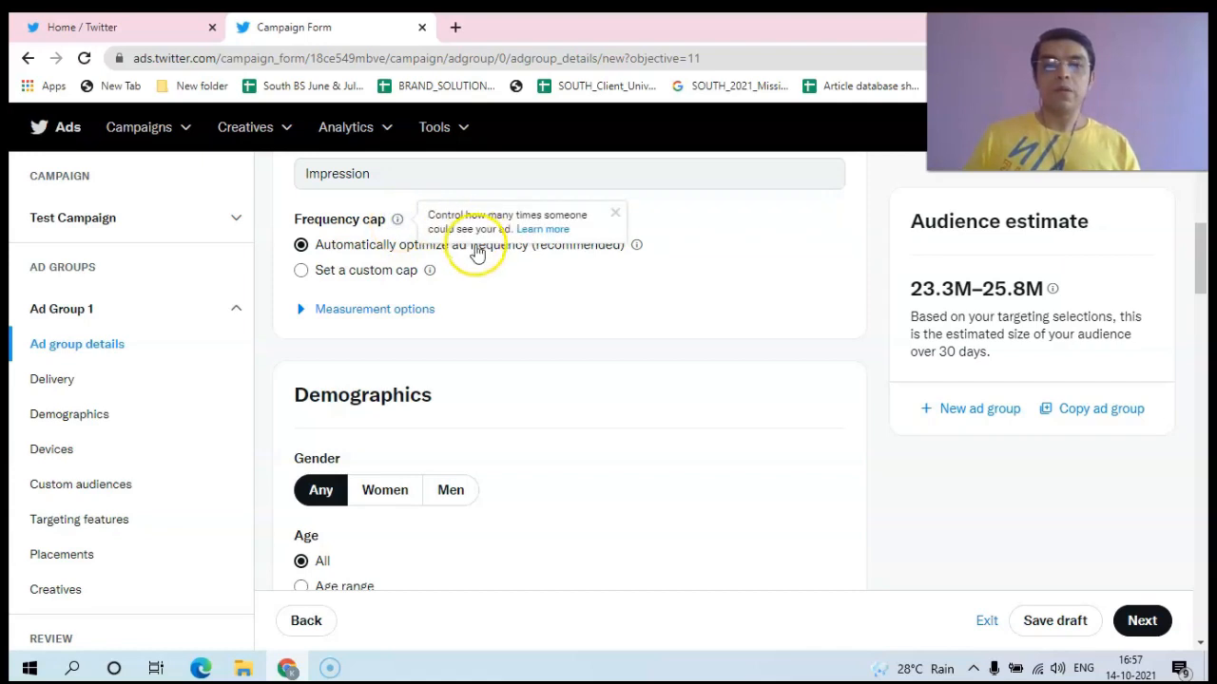
click(719, 266)
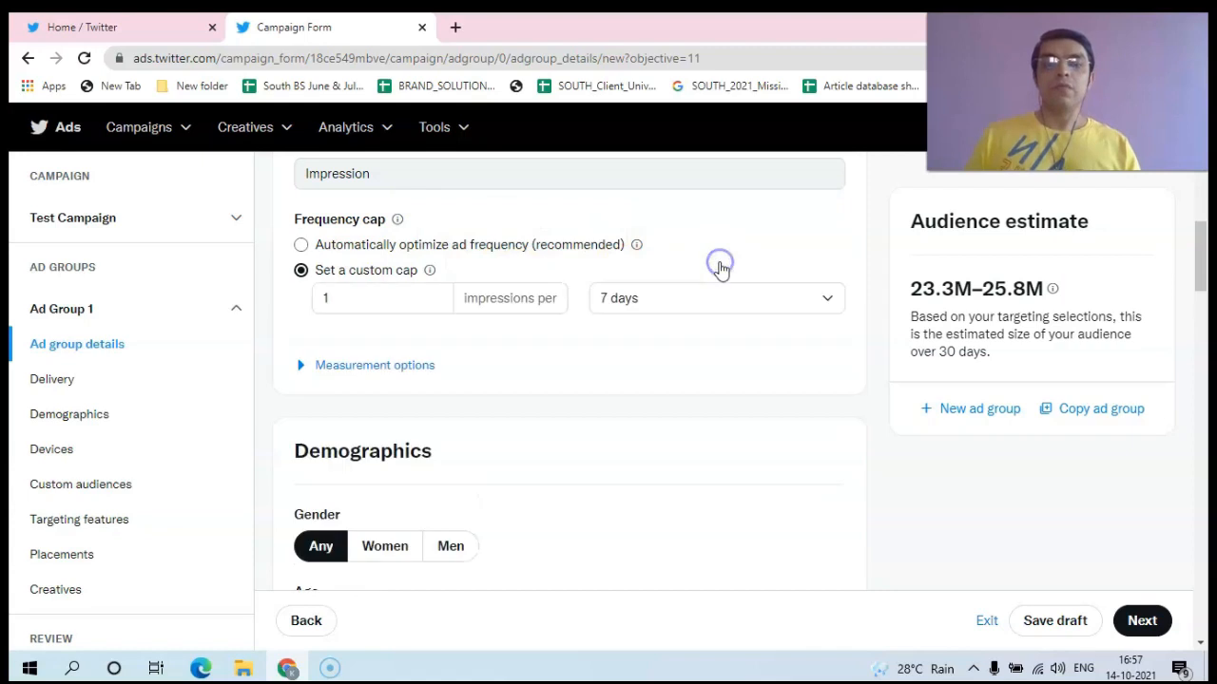
click(340, 296)
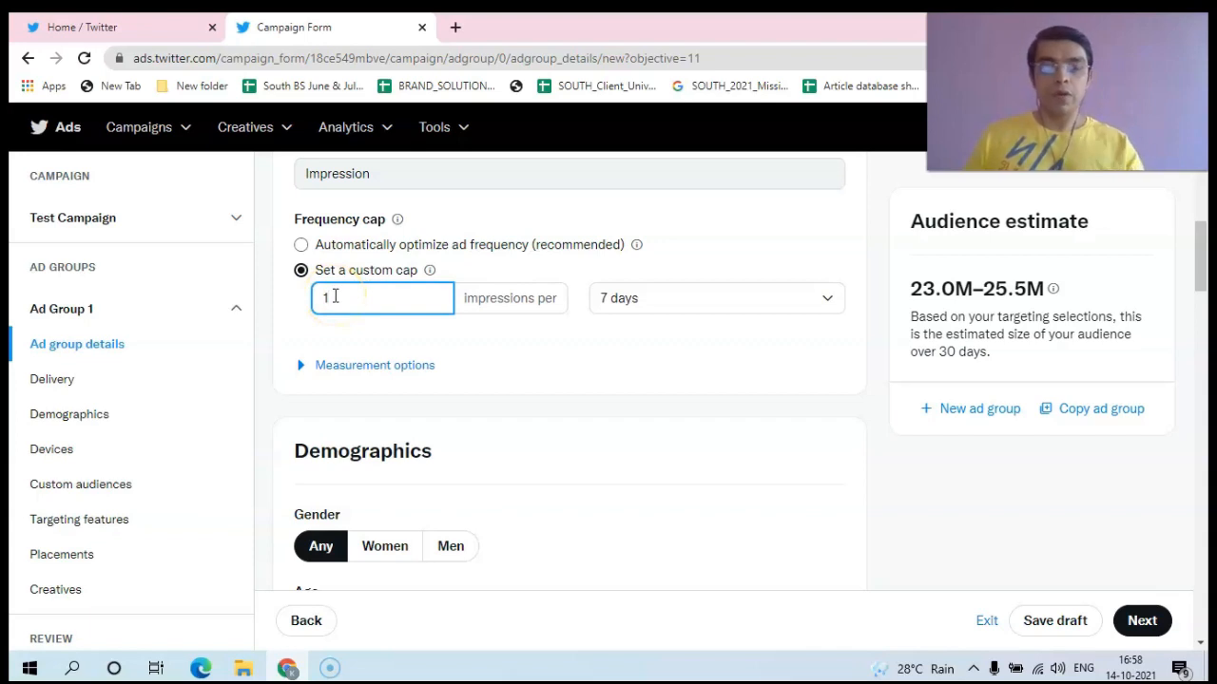
key(BackSpace)
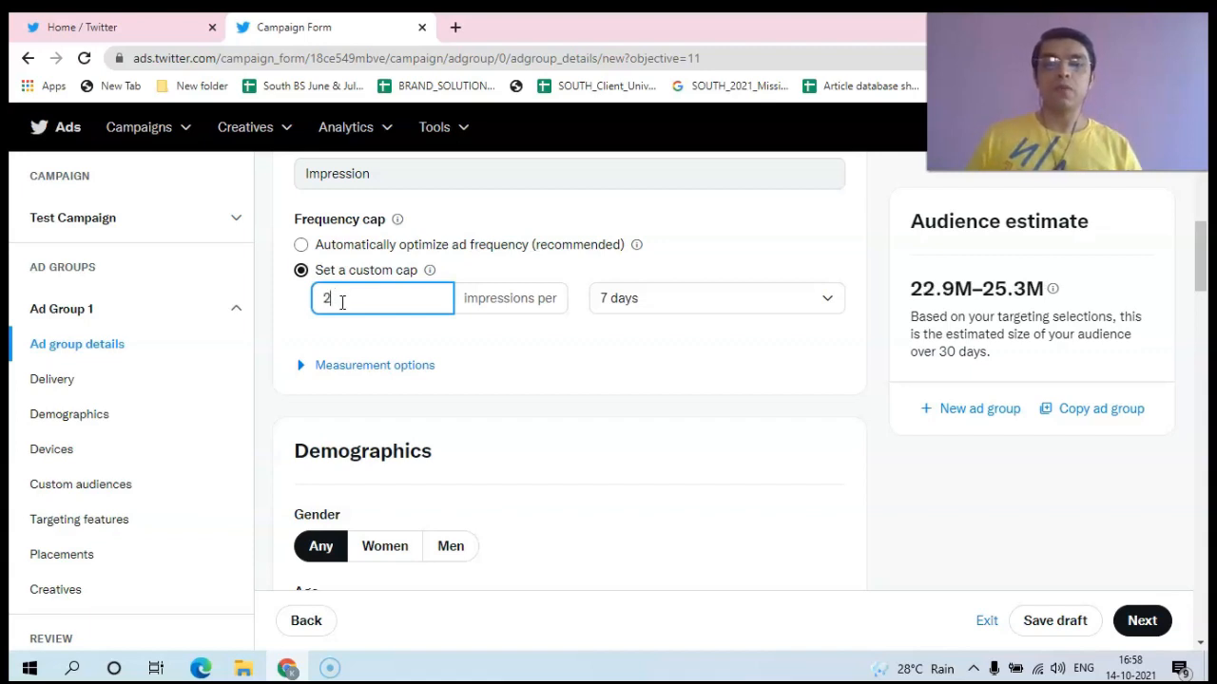
click(302, 246)
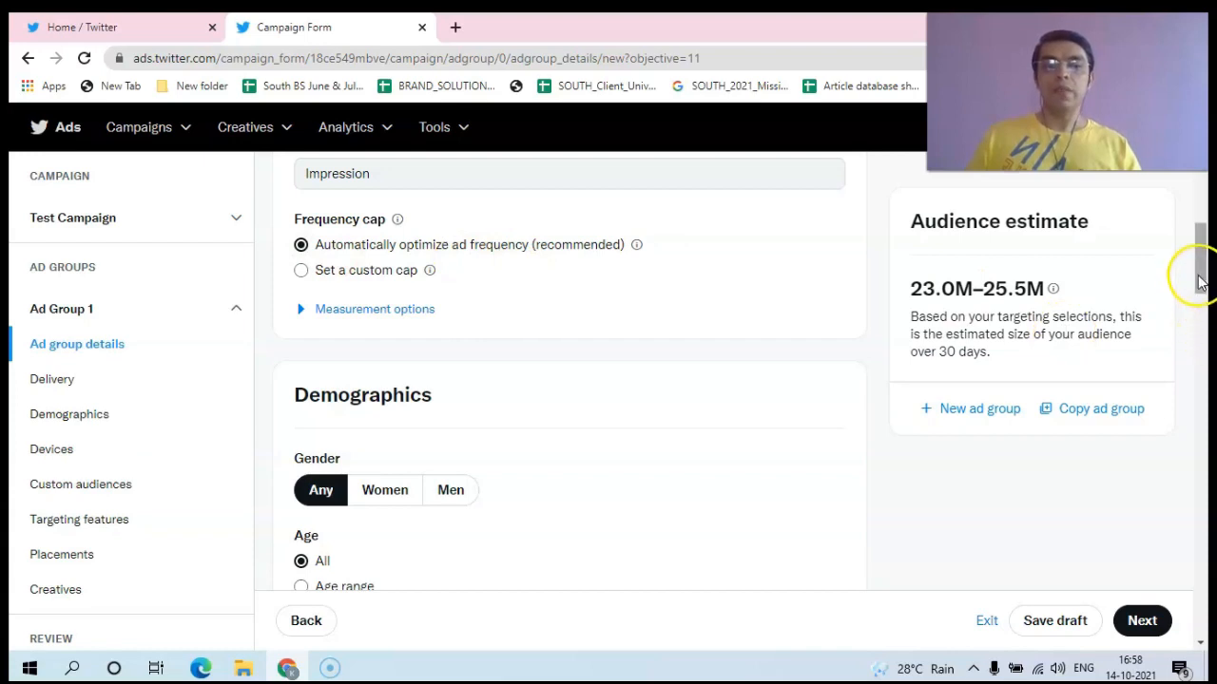
Step: Restrict the ad group's demographics to an age range of 18 to 49
drag(1199, 276, 1199, 303)
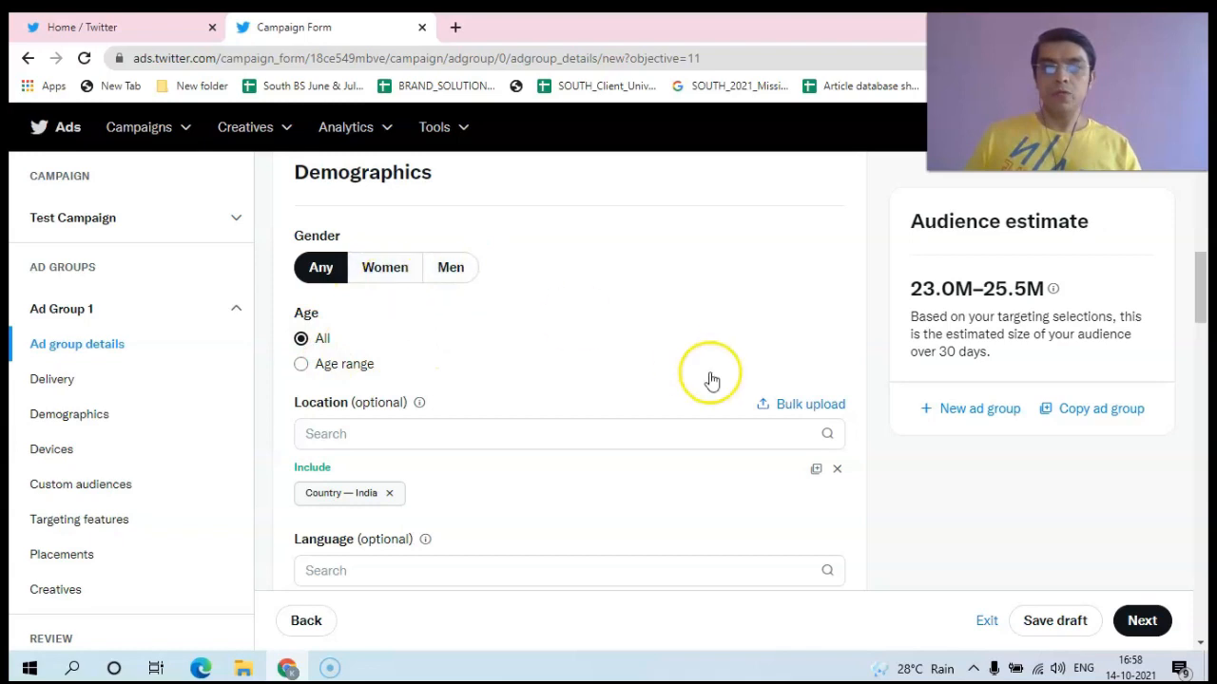
drag(1198, 299, 1199, 312)
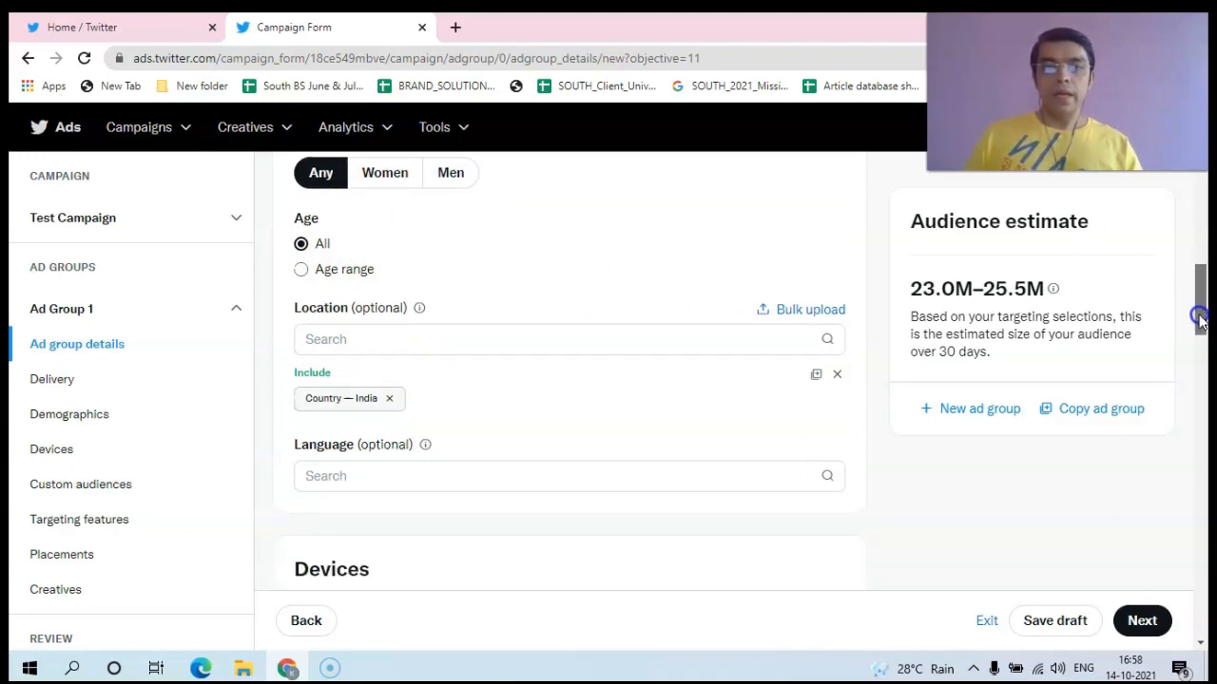
click(299, 270)
click(389, 305)
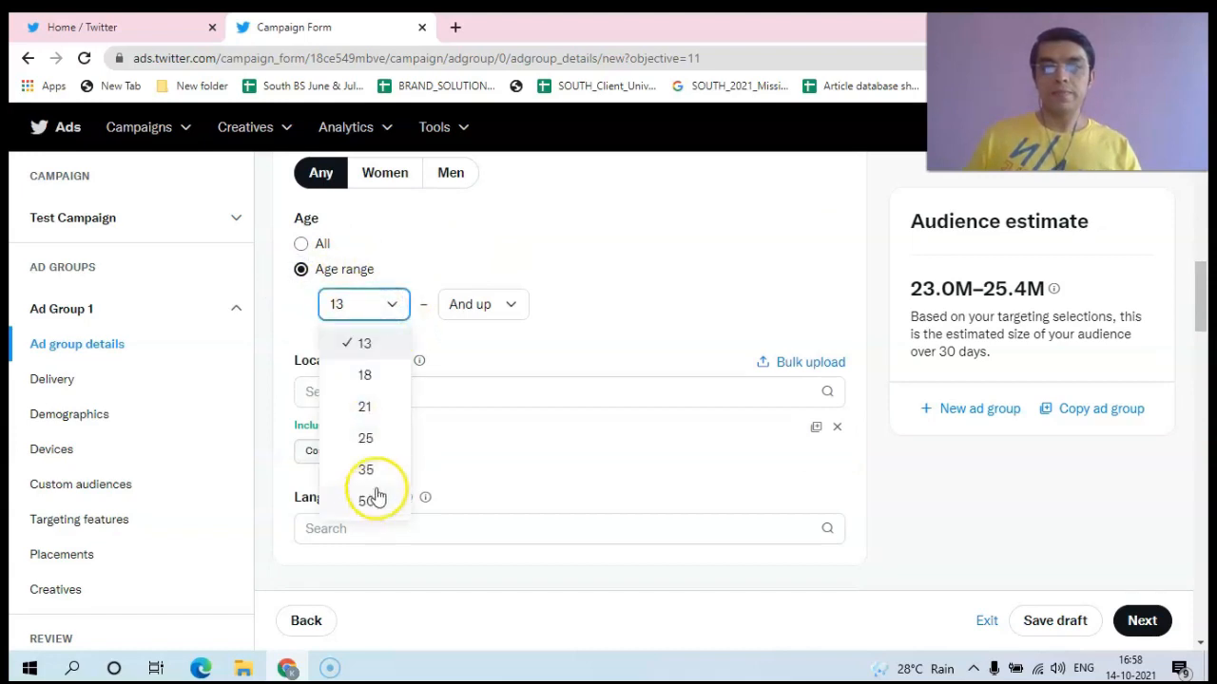
click(367, 377)
click(509, 305)
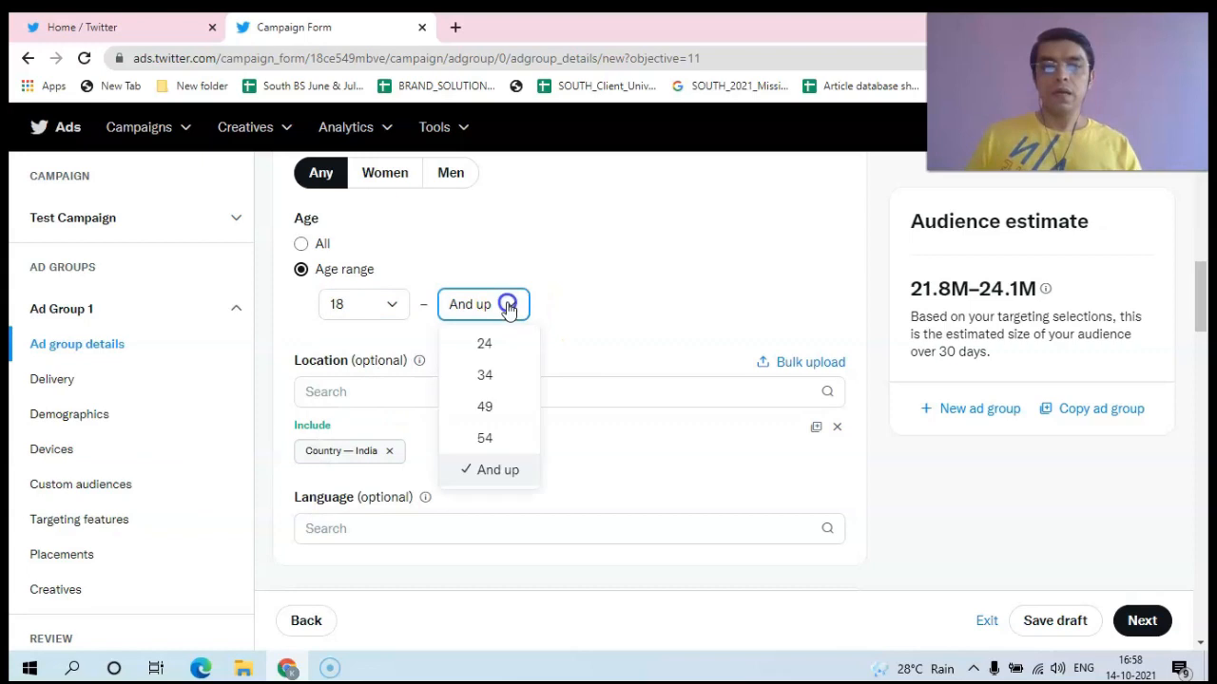
click(487, 406)
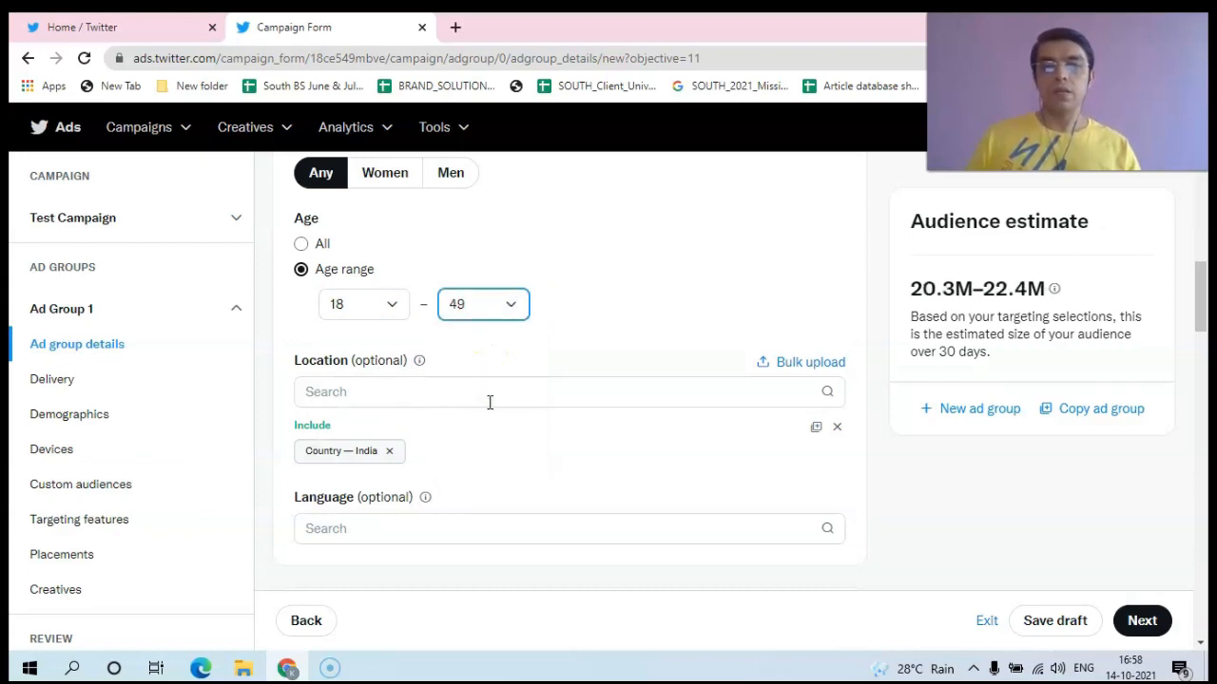
click(511, 306)
click(510, 306)
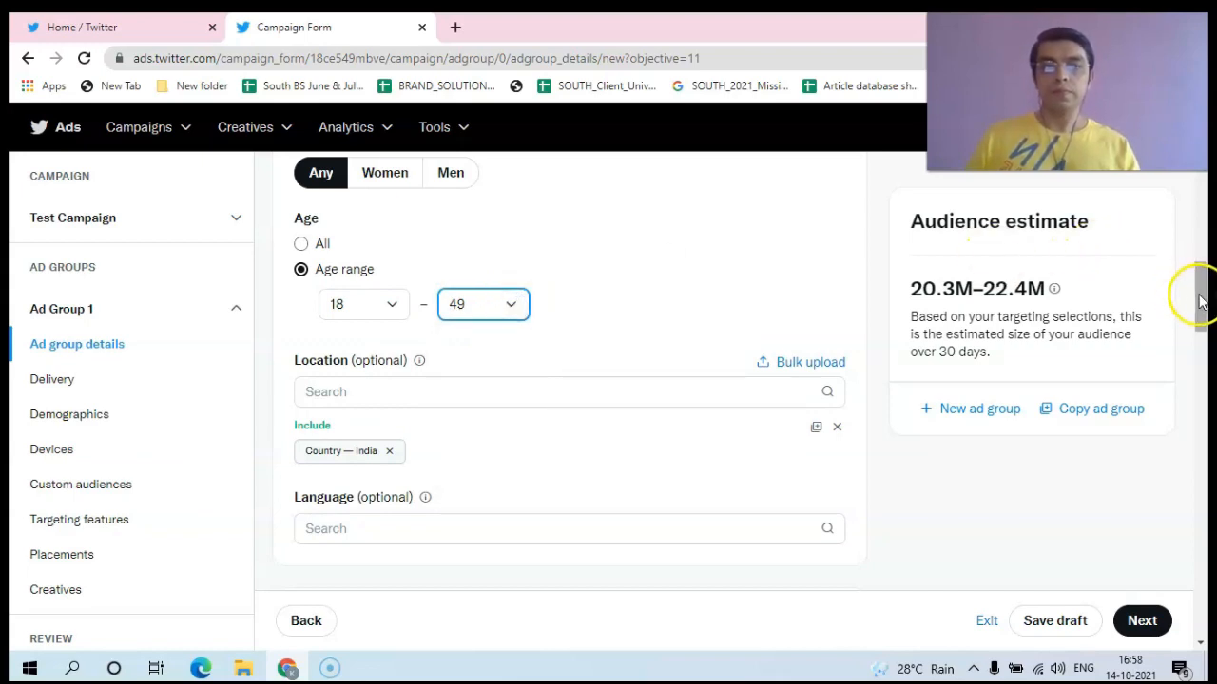
Step: Include English (en) as the target language in the ad group's demographics
scroll(1199, 300, down, 1)
click(463, 282)
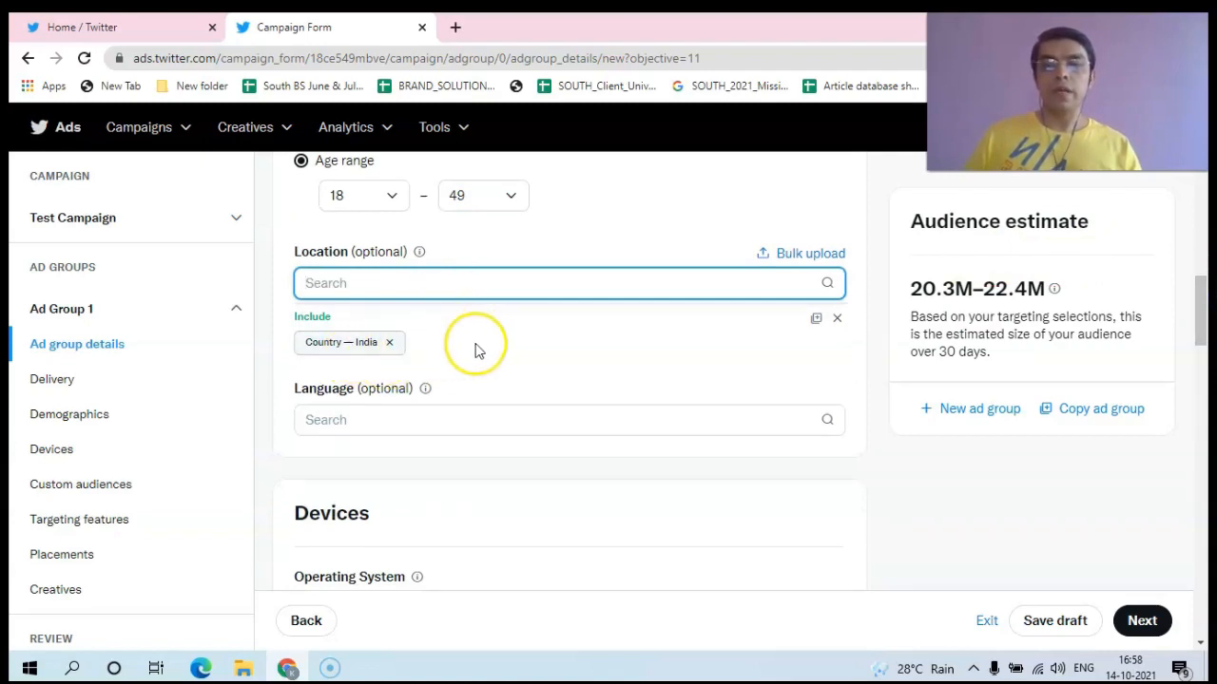
click(486, 423)
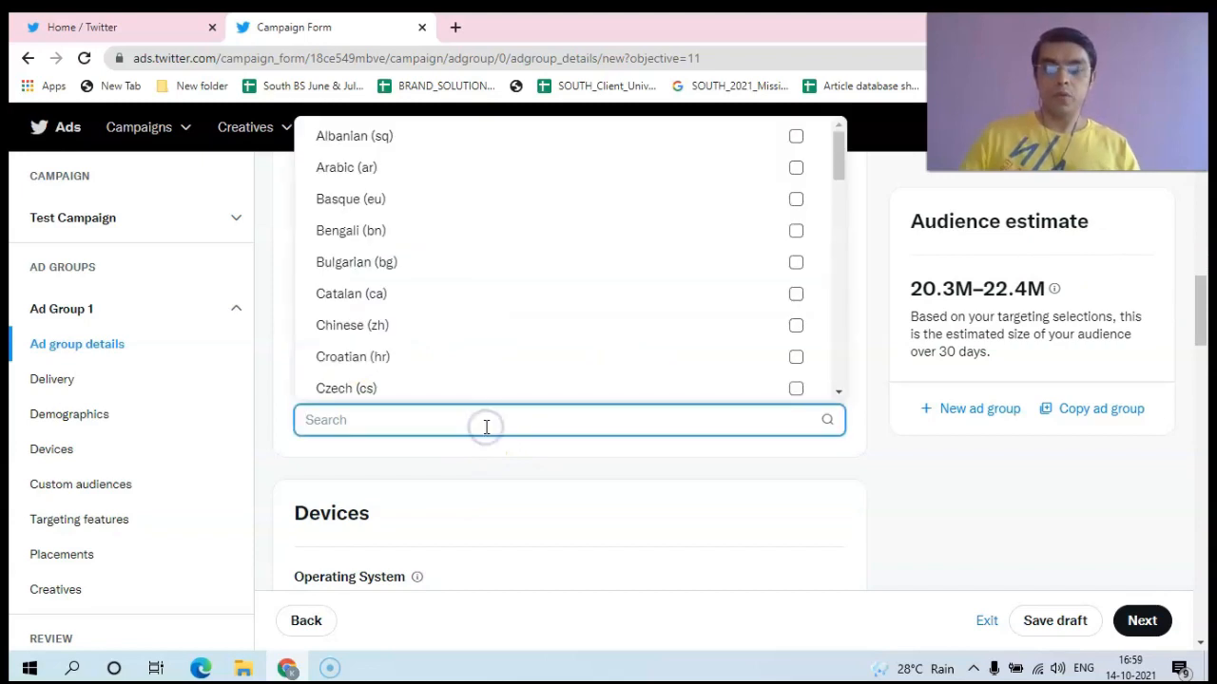
text(en)
click(355, 386)
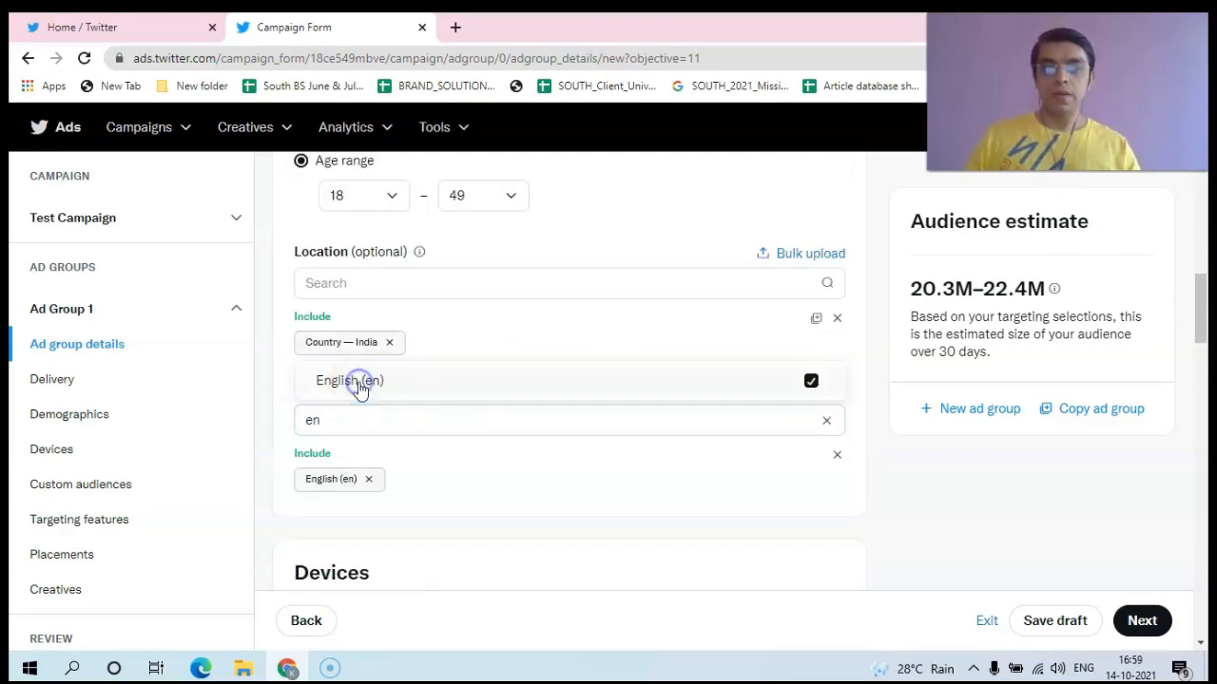
drag(1205, 313, 1203, 311)
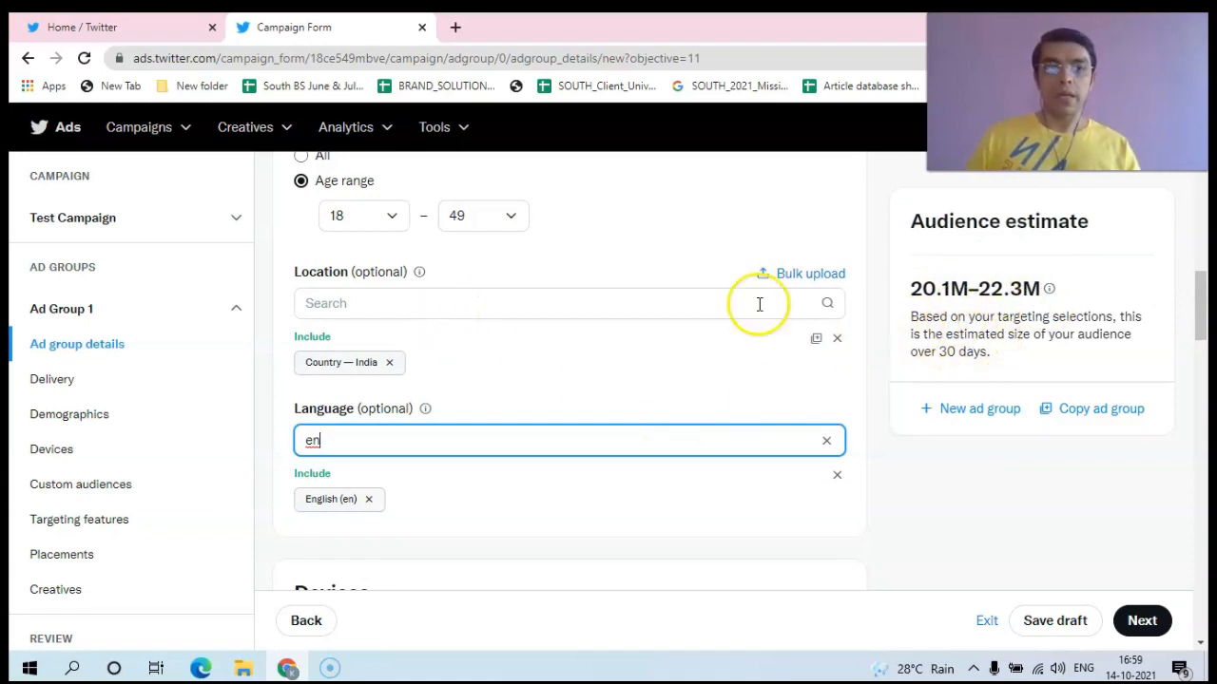
Step: Target iOS in the device settings and review its version options, keeping All selected
drag(1201, 279, 1200, 328)
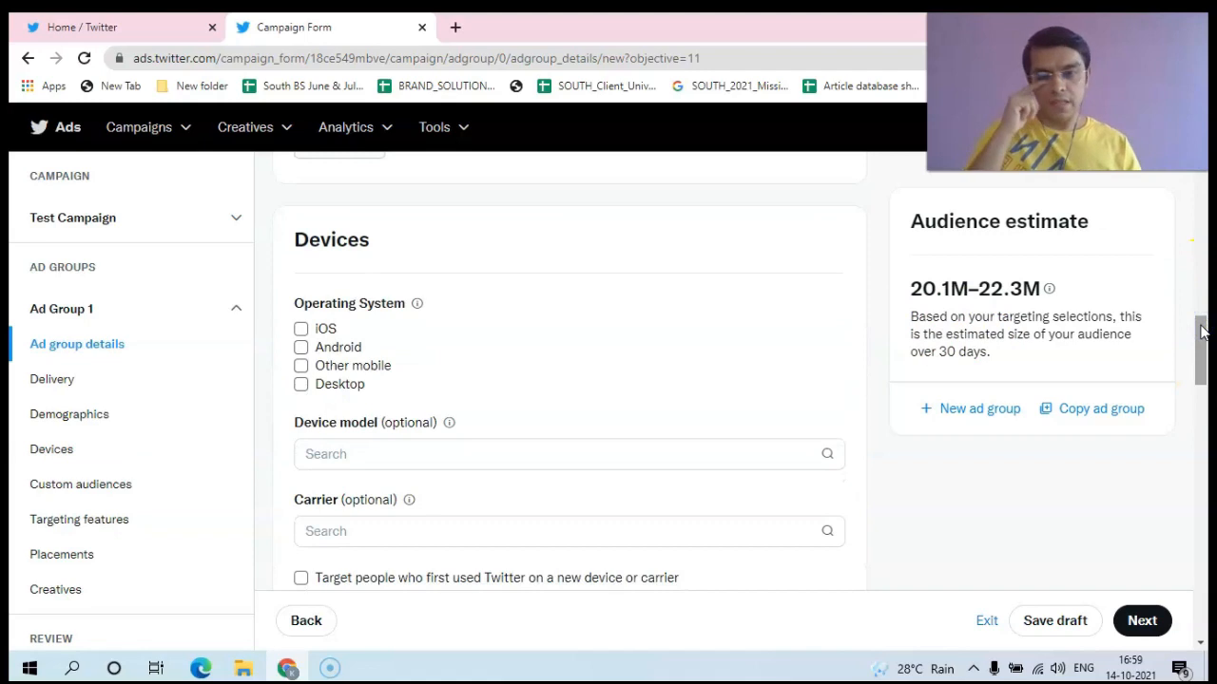
click(302, 330)
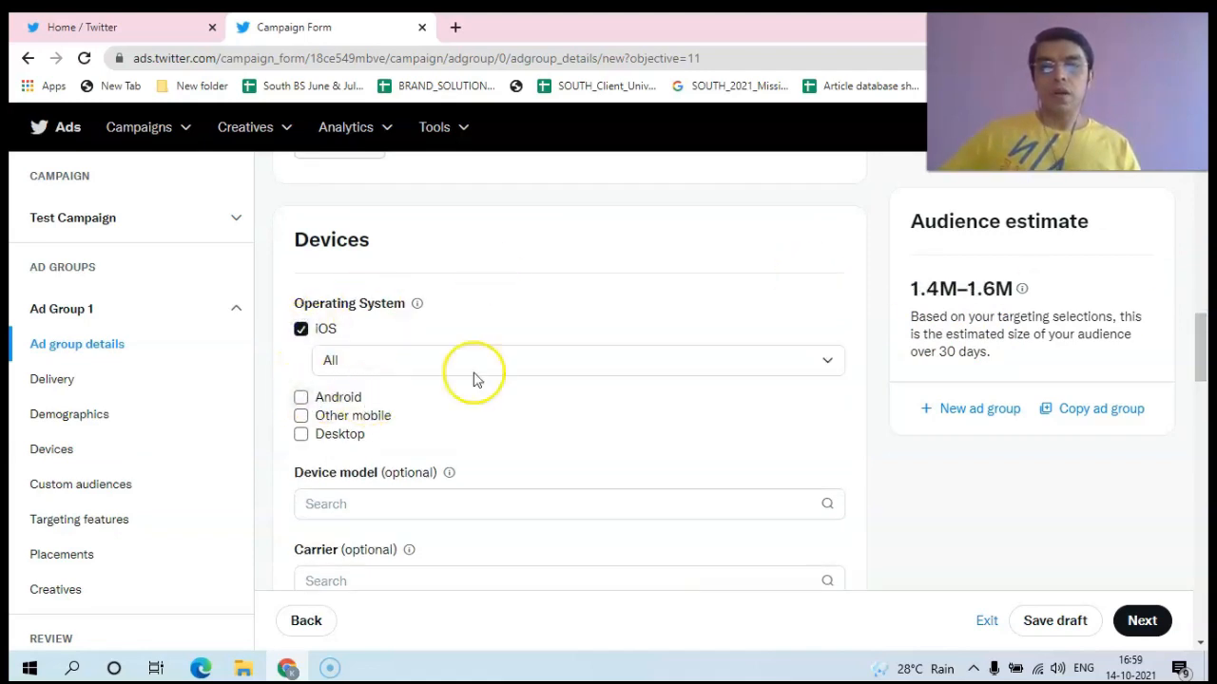
click(829, 365)
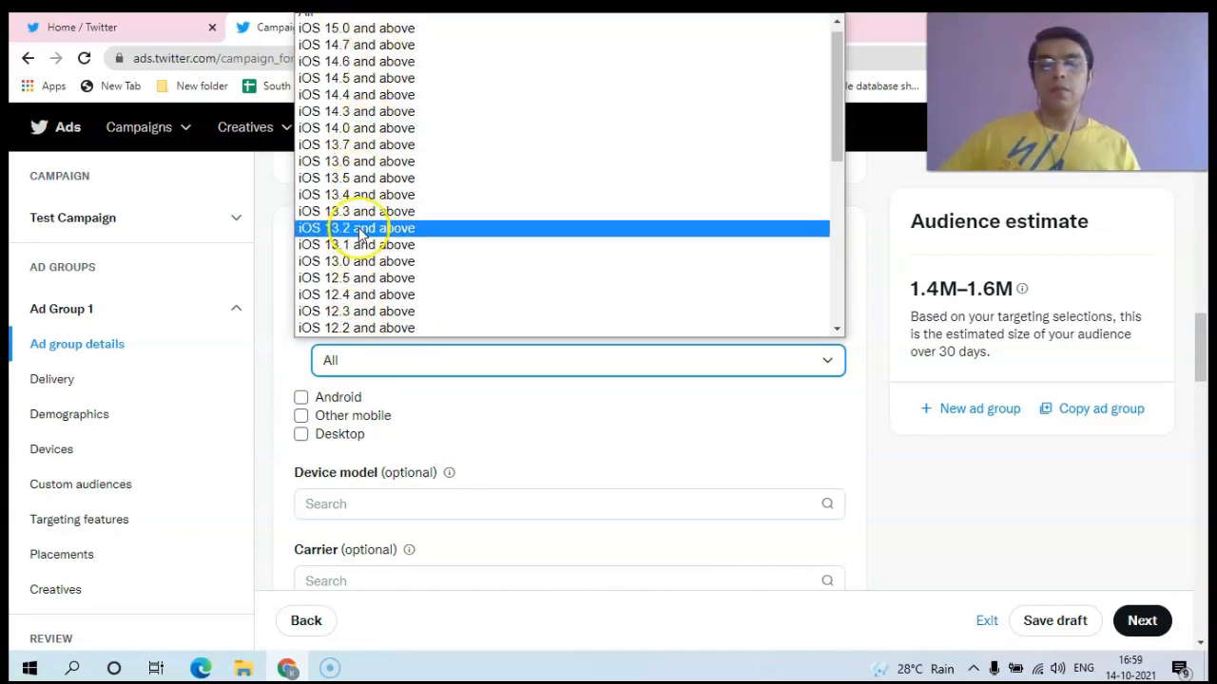
click(262, 309)
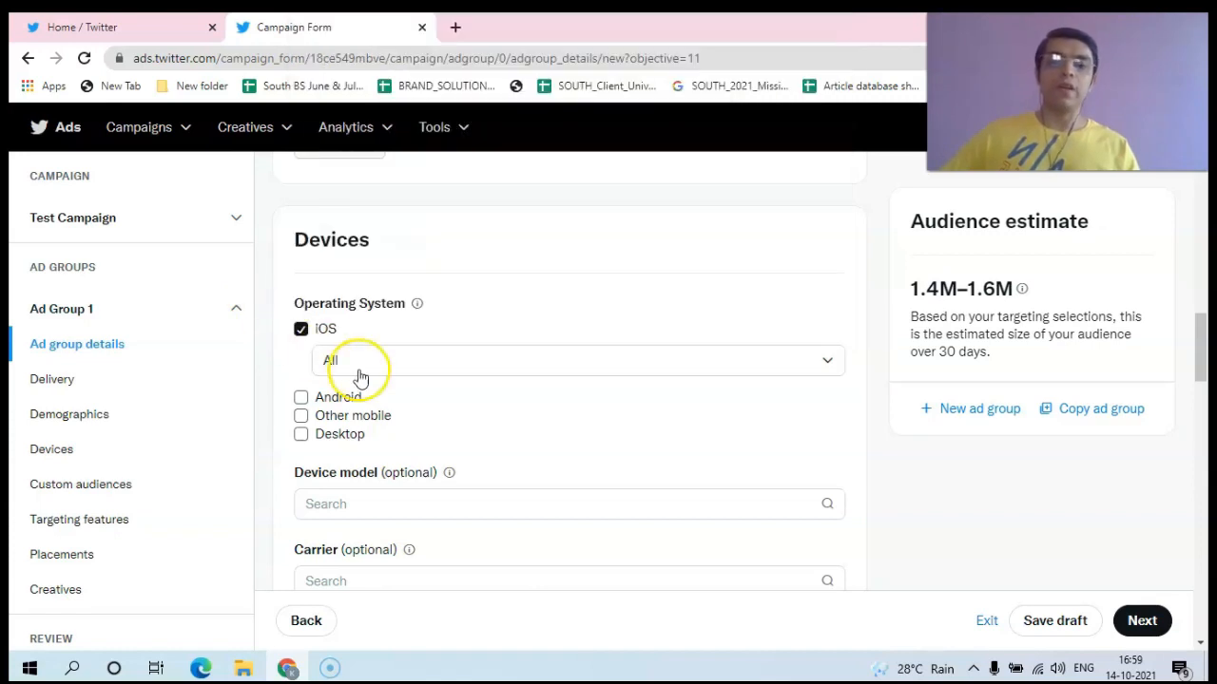
click(823, 367)
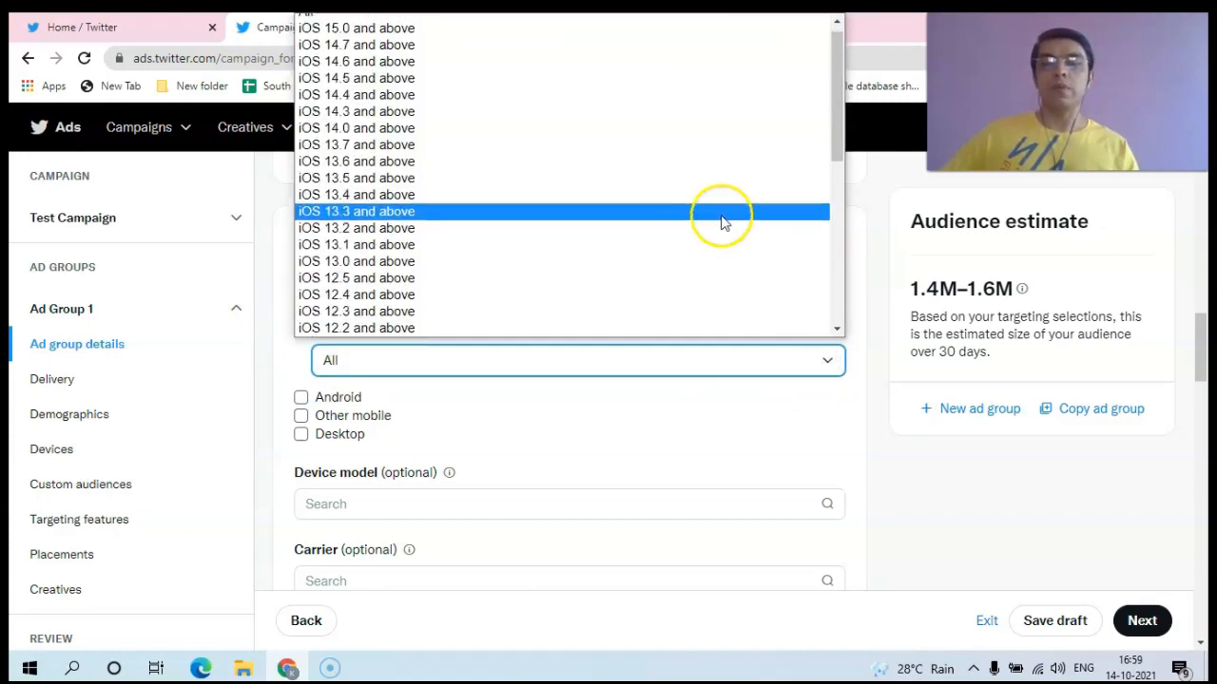
click(273, 344)
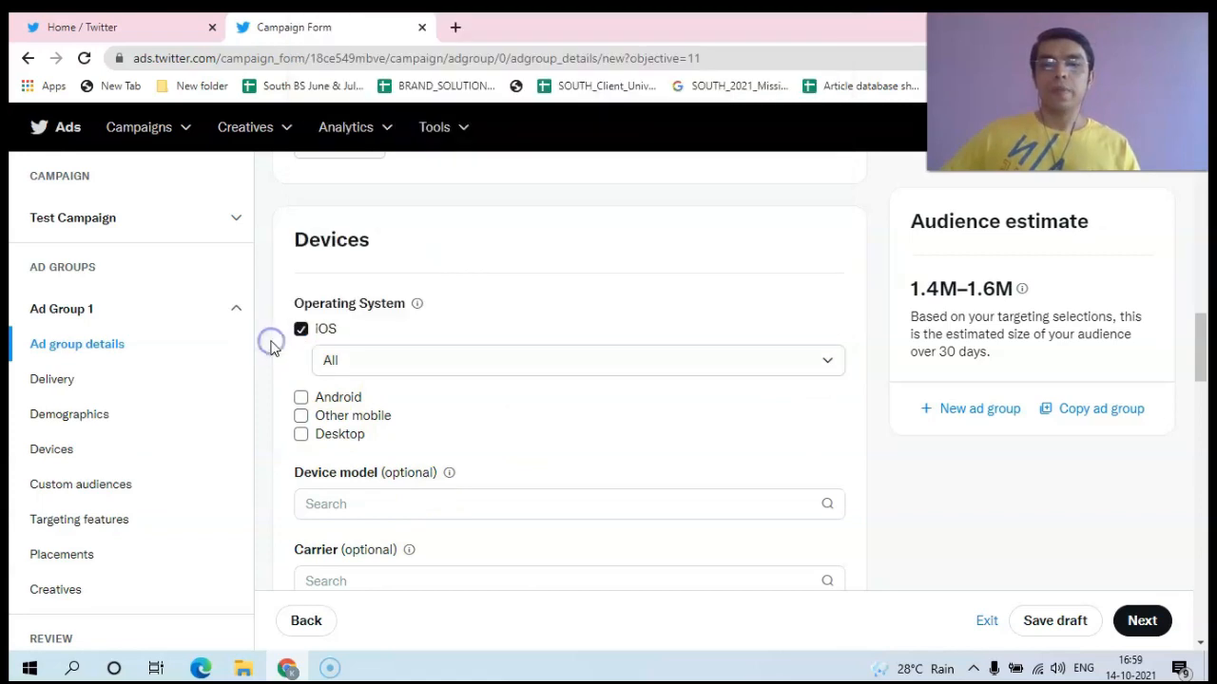
Step: Add Android and Other mobile to the targeted operating systems, keeping All versions for both
click(302, 399)
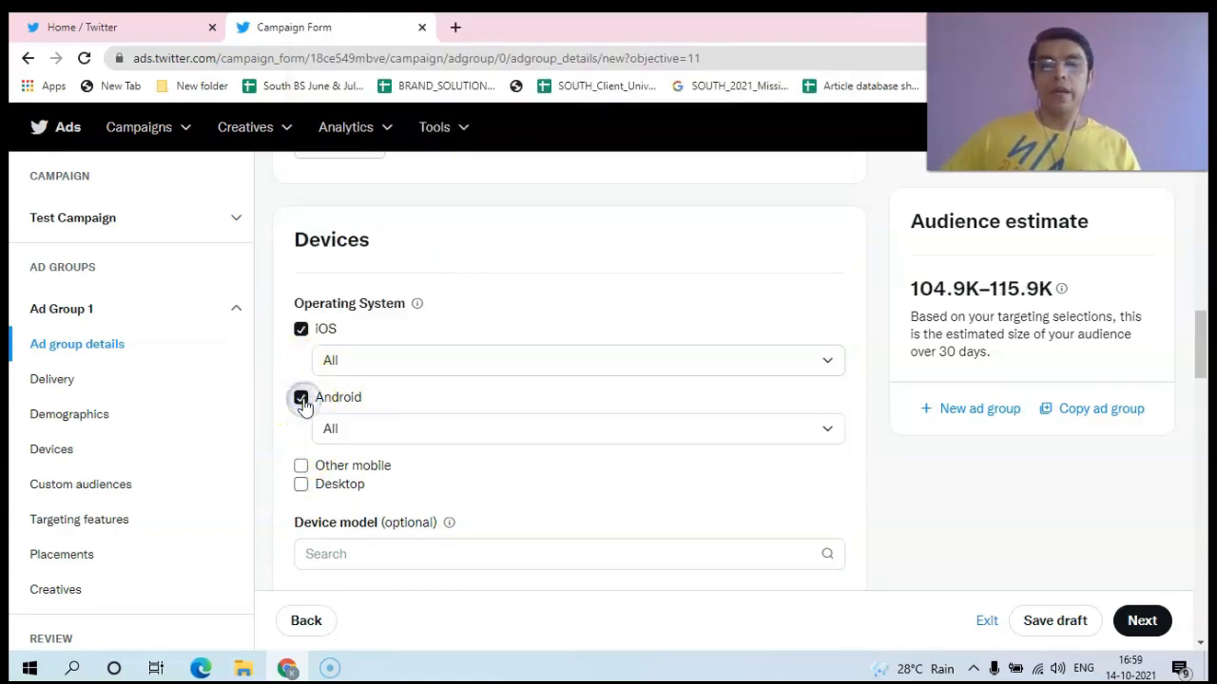
click(827, 433)
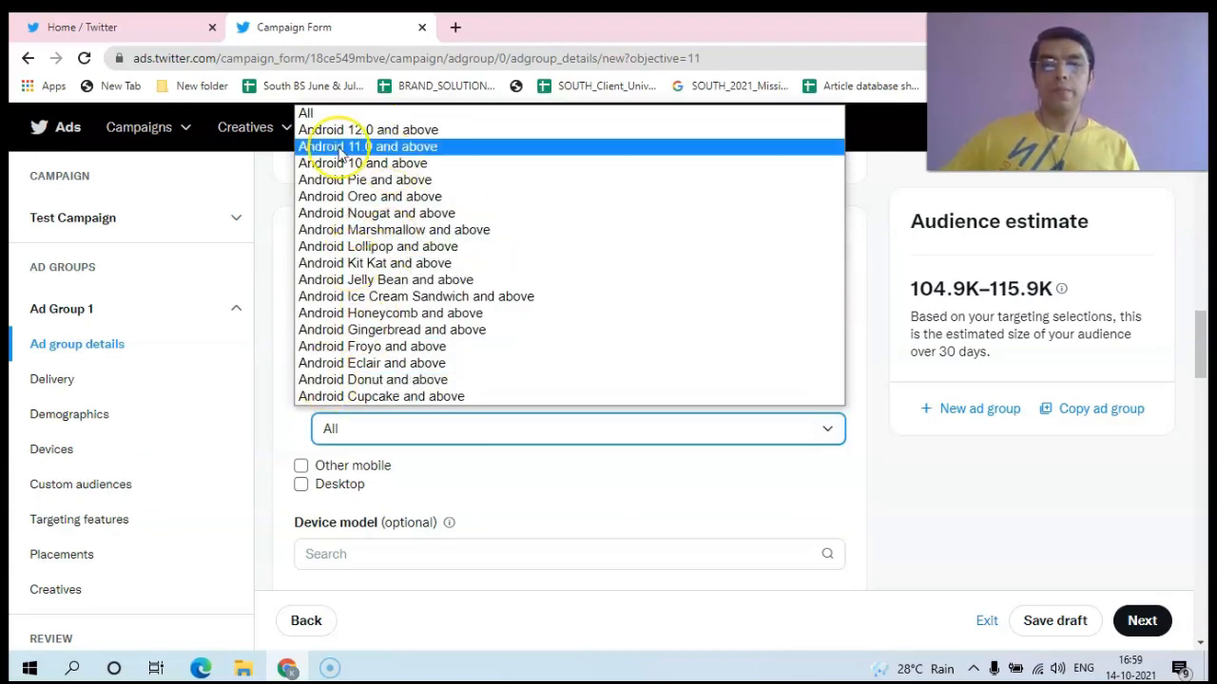
click(274, 303)
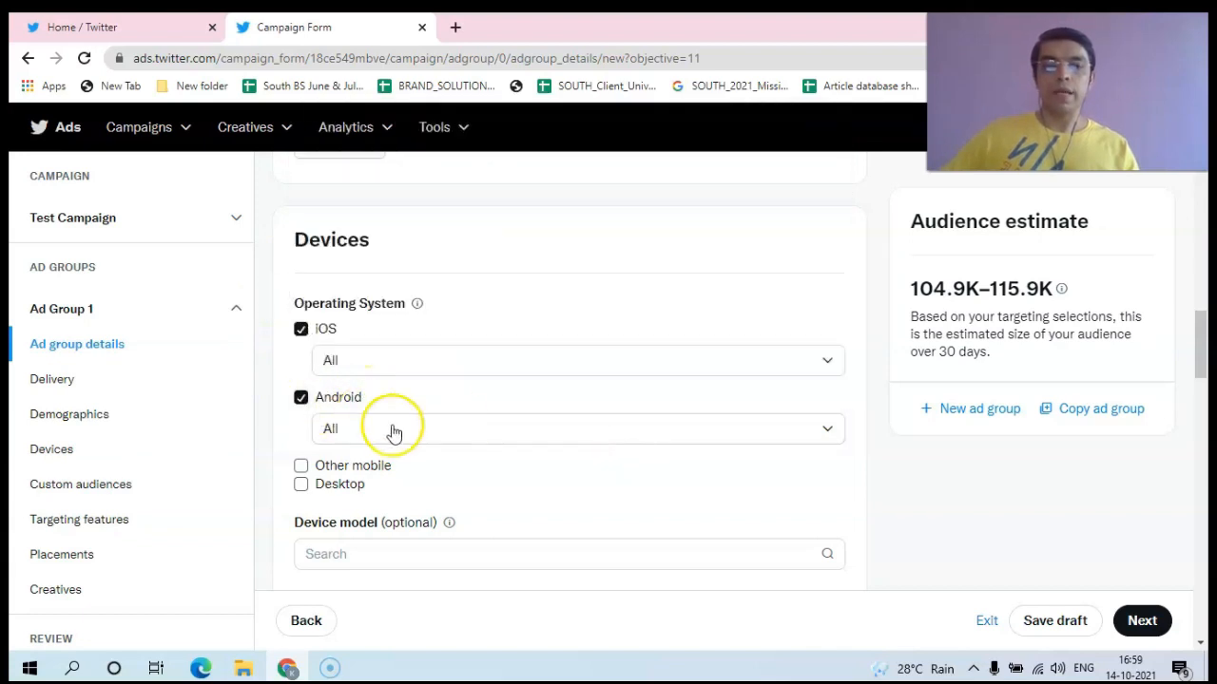
click(301, 465)
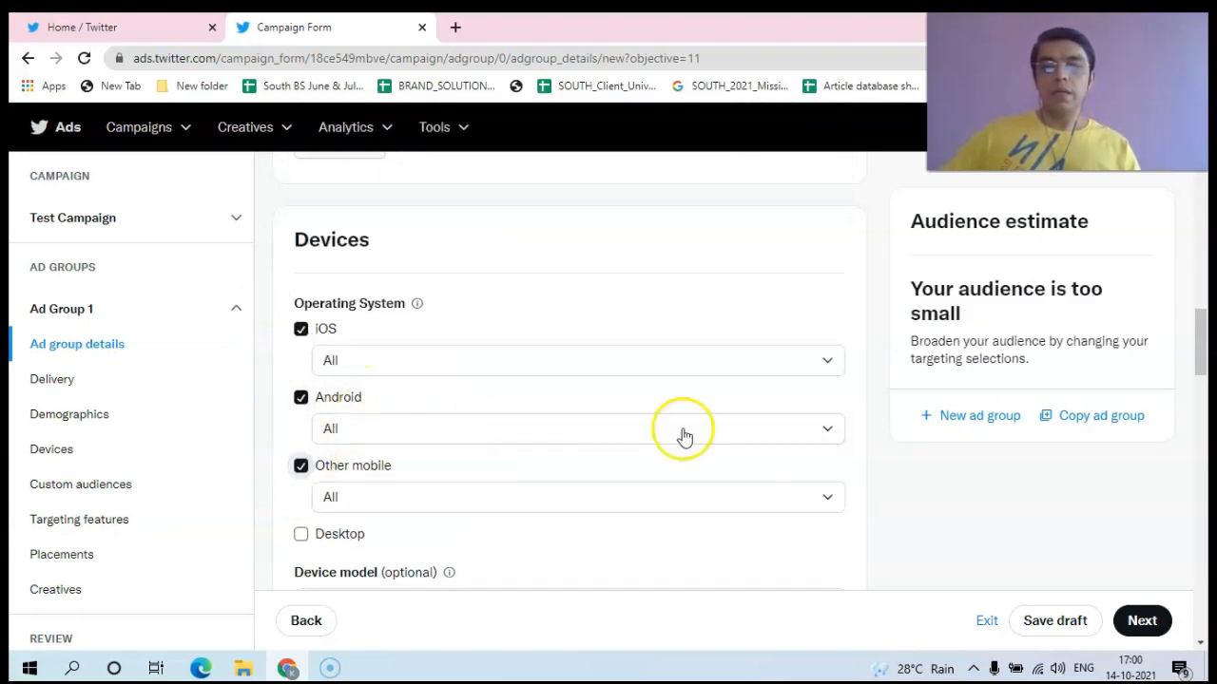
click(827, 498)
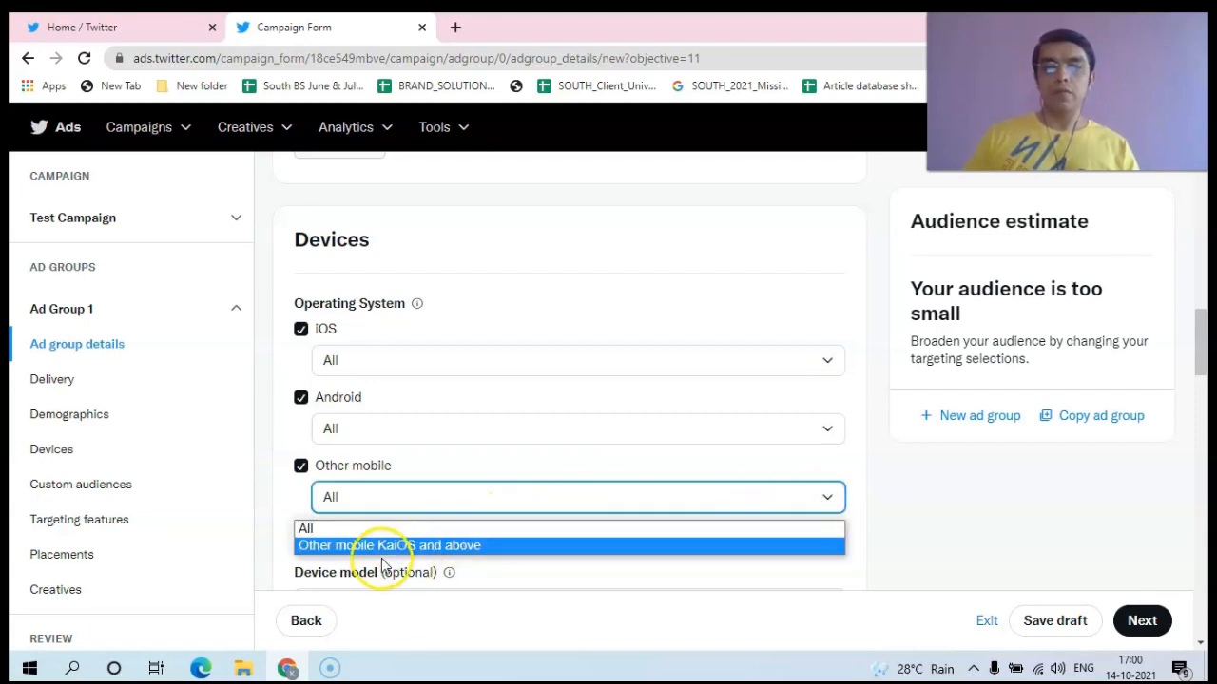
click(255, 461)
Step: Examine the device model brands and the carriers offered for India without selecting any
drag(1205, 326, 1205, 352)
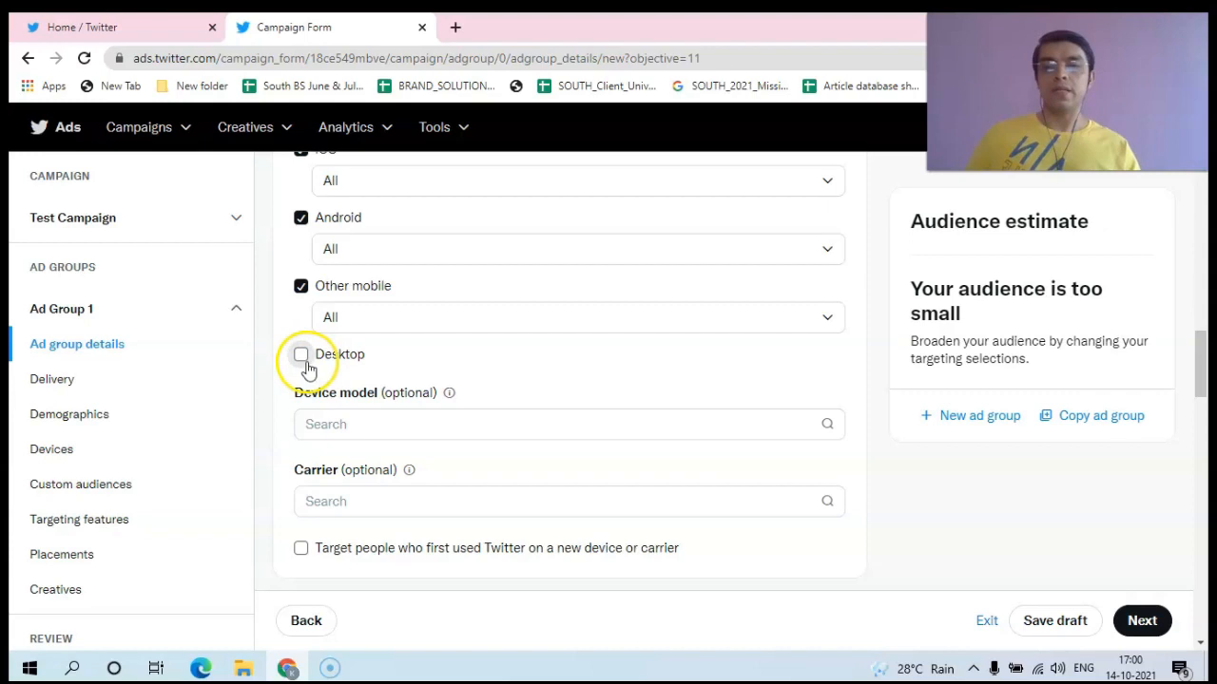
click(327, 425)
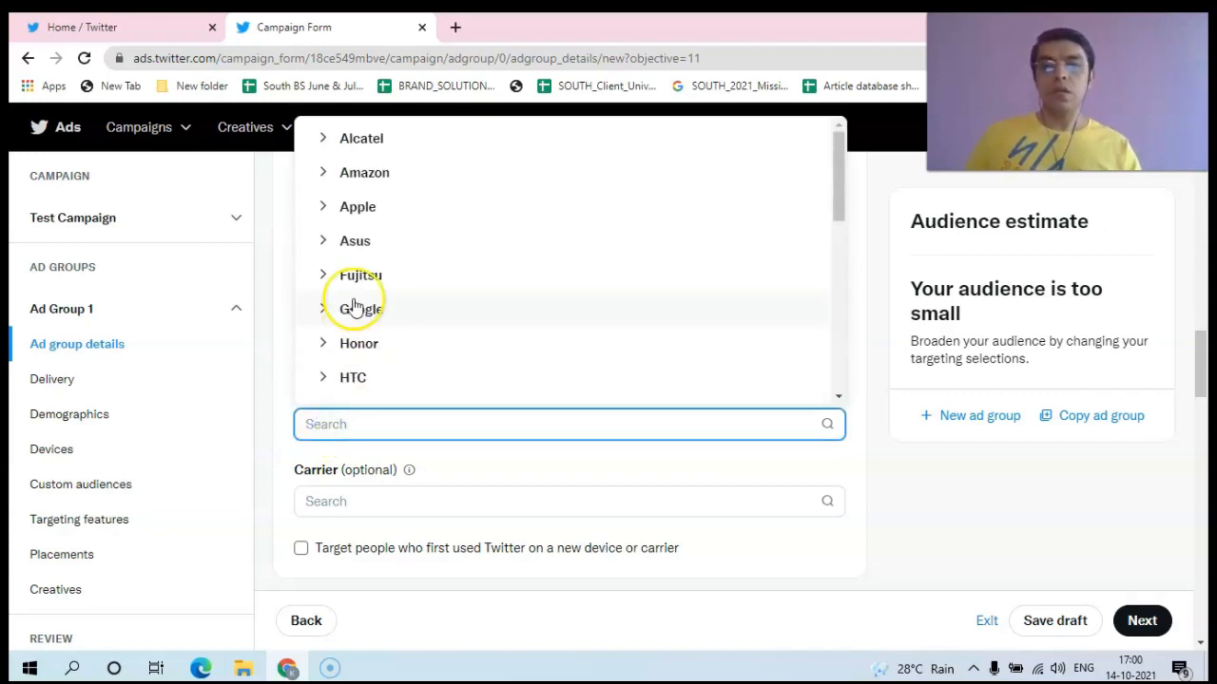
click(277, 228)
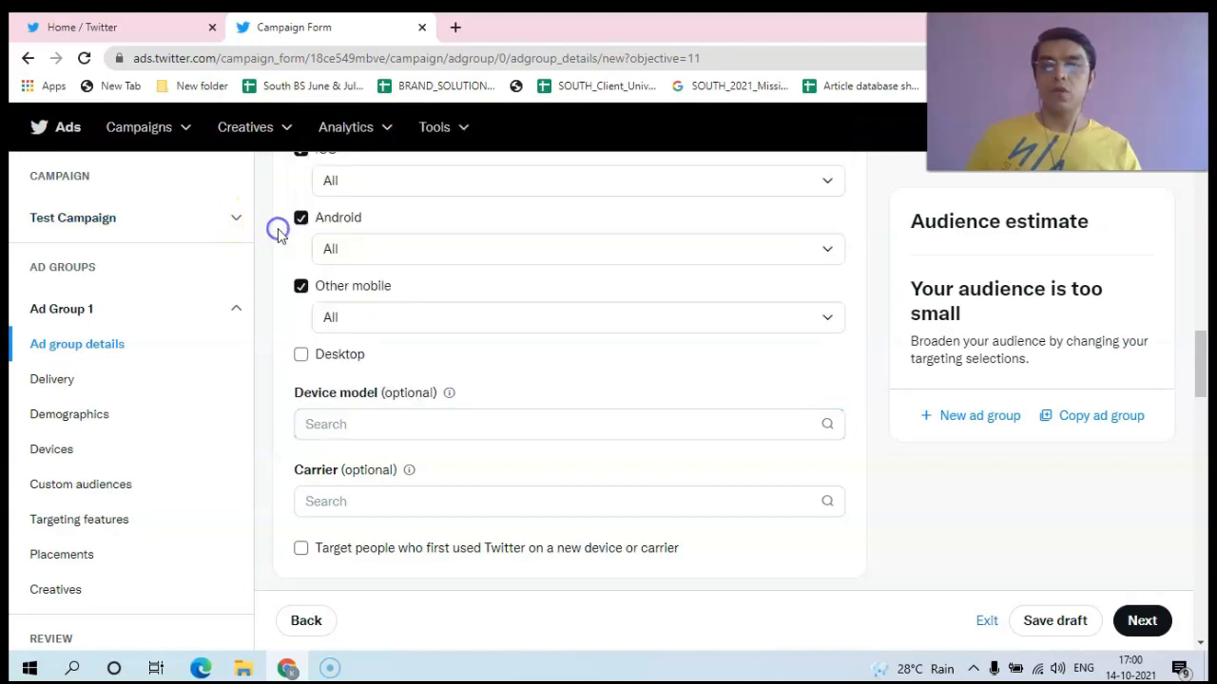
click(343, 504)
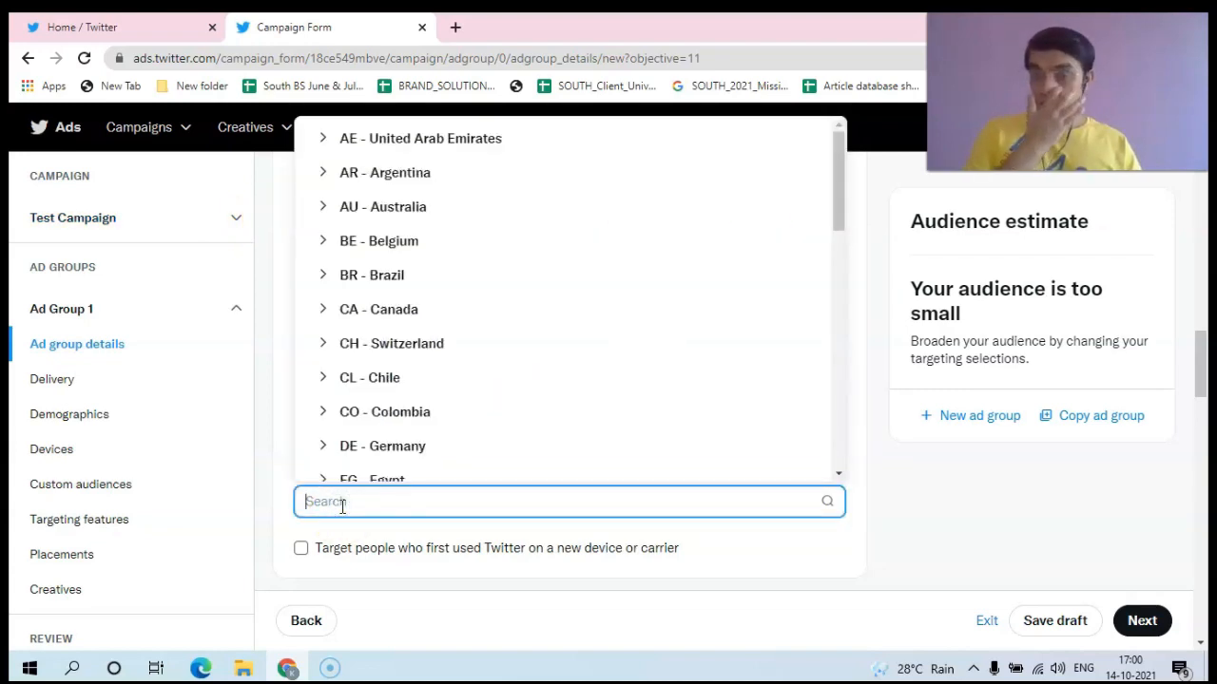
drag(842, 168, 850, 308)
click(324, 192)
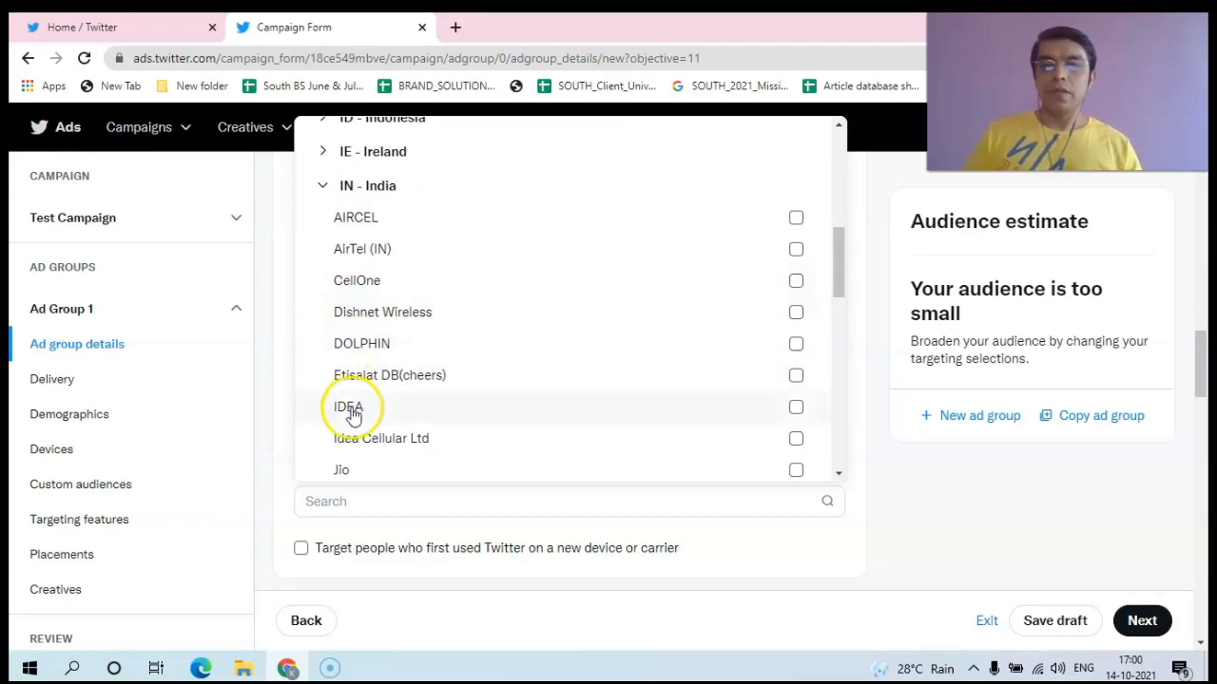
click(279, 343)
Step: Review the optional Custom audiences settings and read the explanation of Keywords targeting, leaving both empty
drag(1197, 356, 1199, 421)
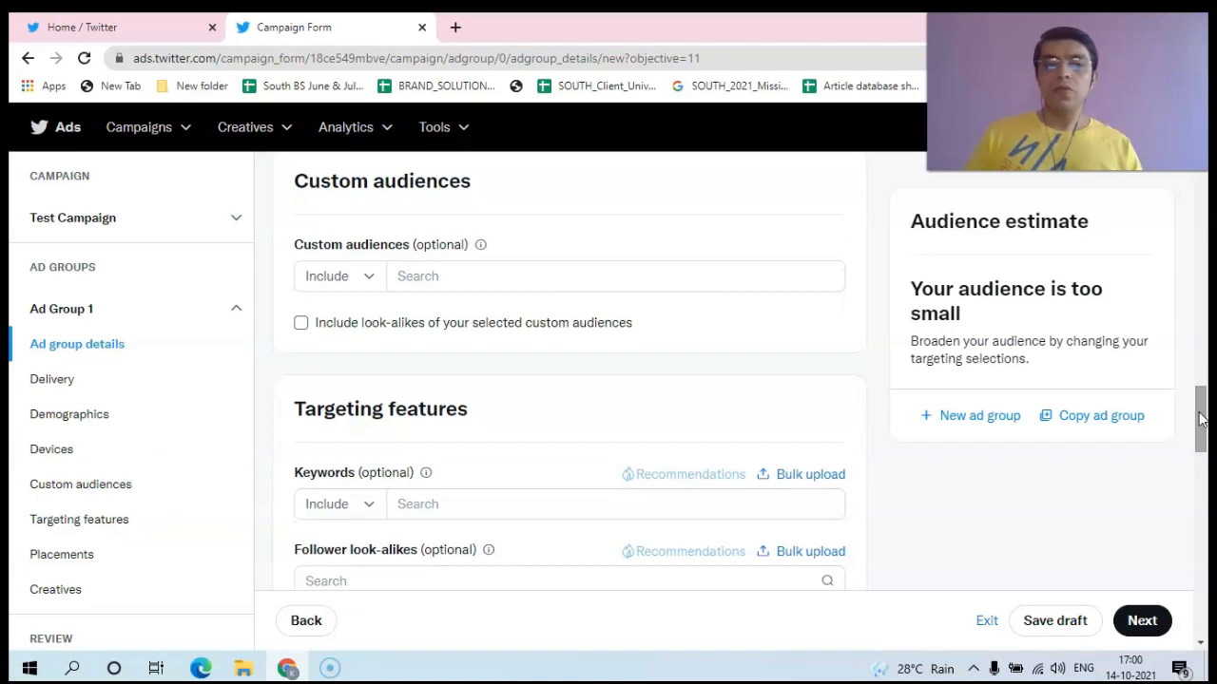
drag(1201, 420, 1198, 409)
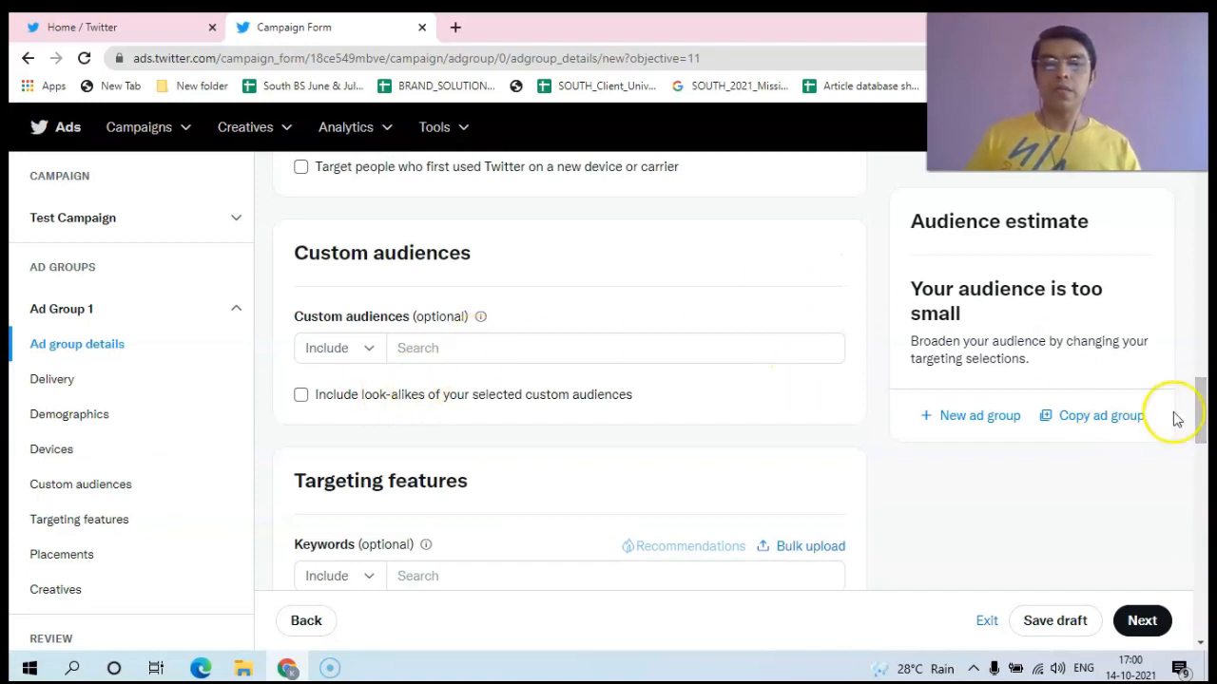
drag(1201, 402, 1200, 440)
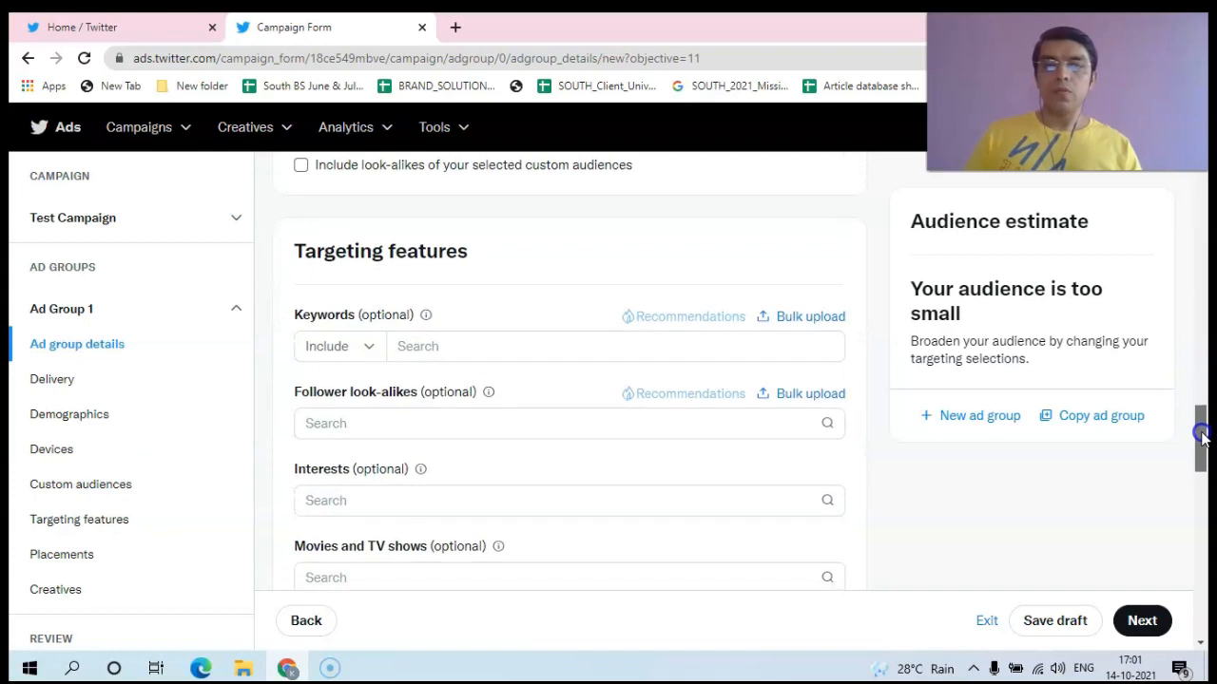
click(426, 315)
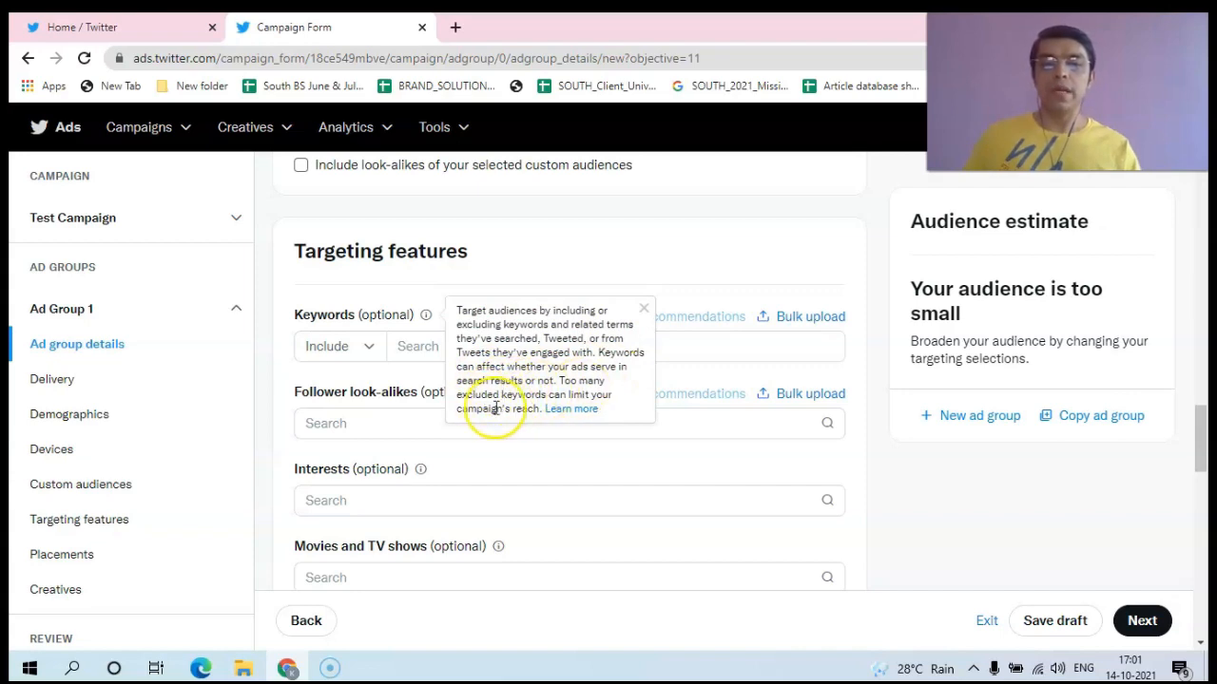
click(544, 246)
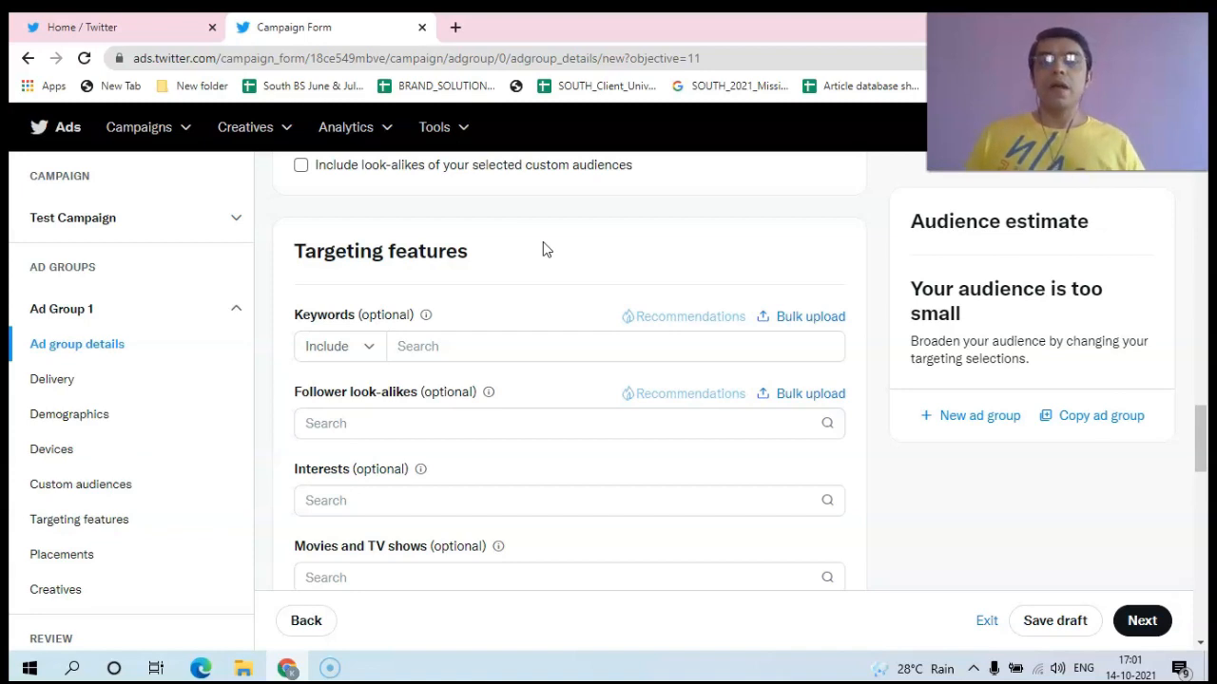
click(455, 336)
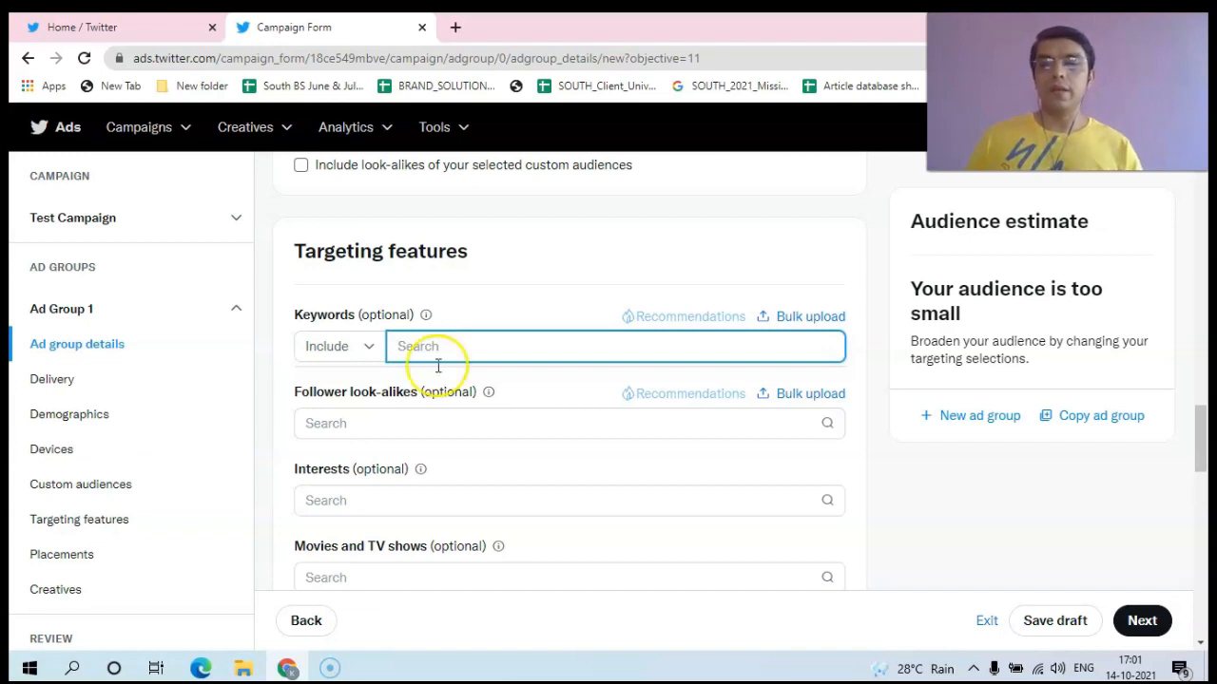
Step: Read the explanation of Follower look-alikes targeting without adding any account
click(370, 427)
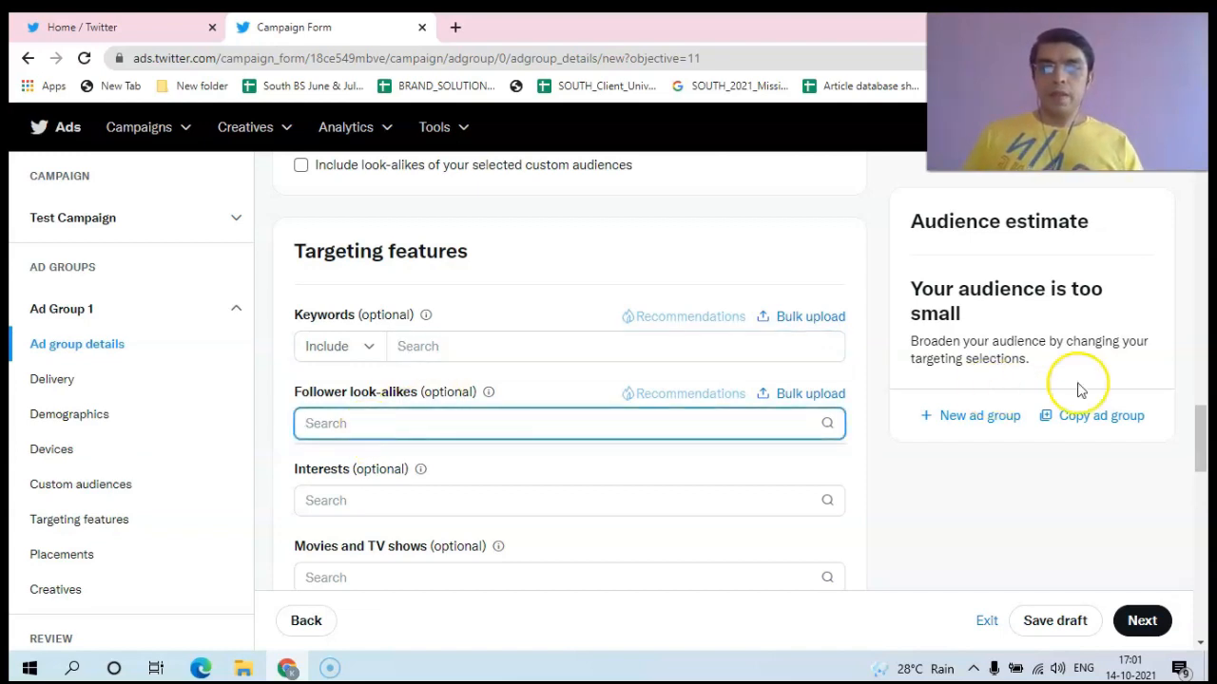
click(490, 393)
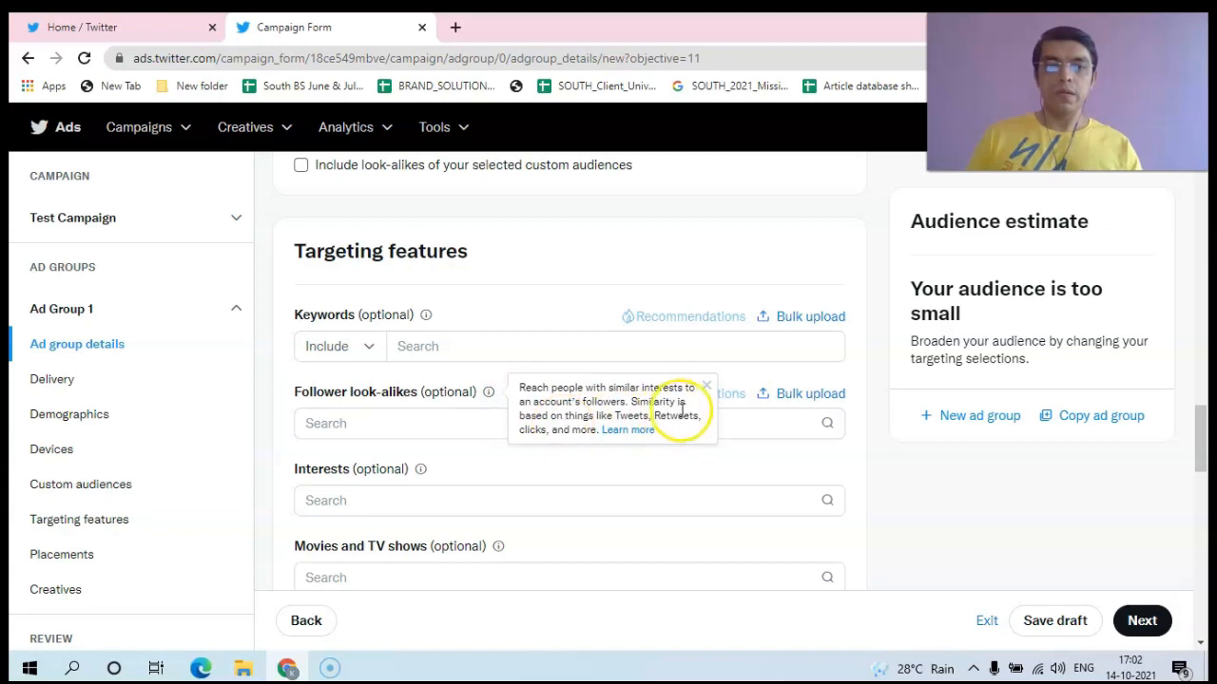
click(475, 421)
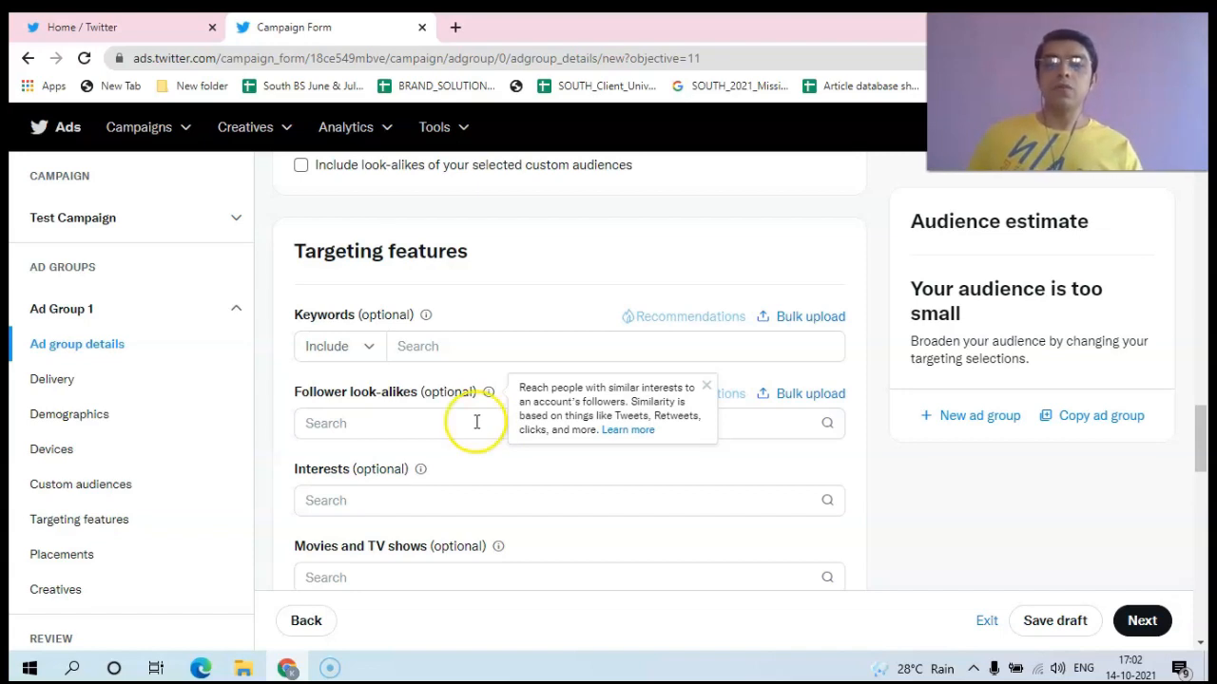
Step: Examine the Interests categories, including the full list of Sports interests, without selecting any
click(370, 503)
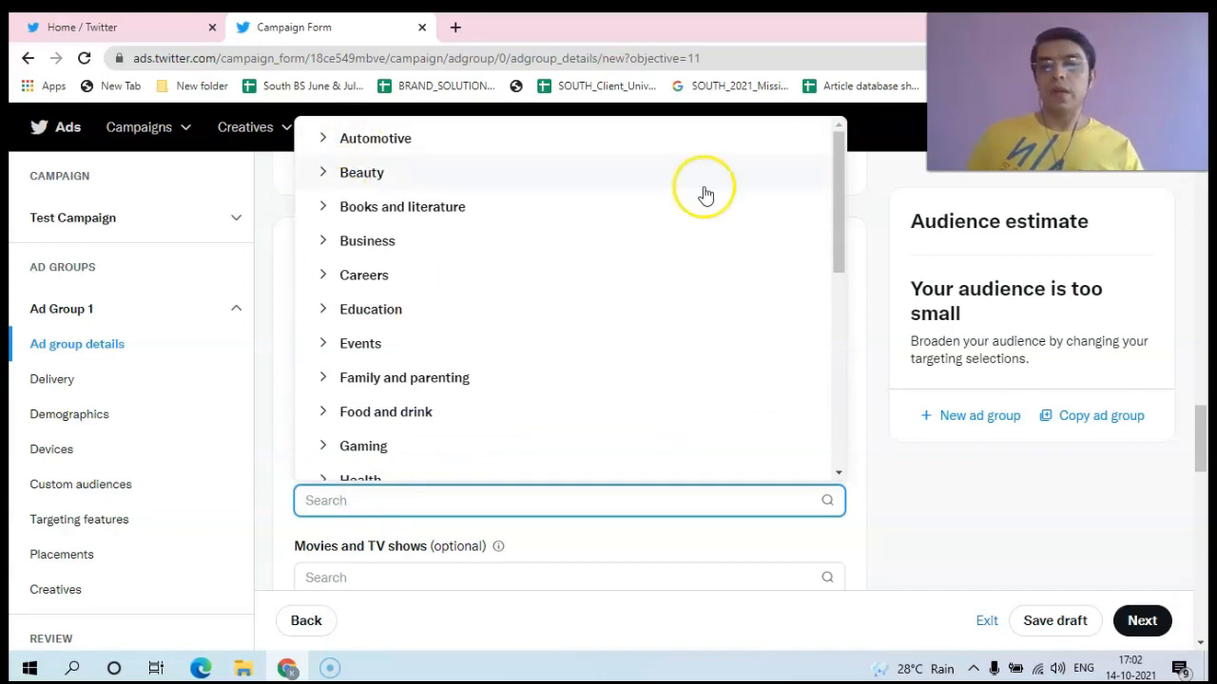
drag(842, 228, 845, 432)
click(328, 359)
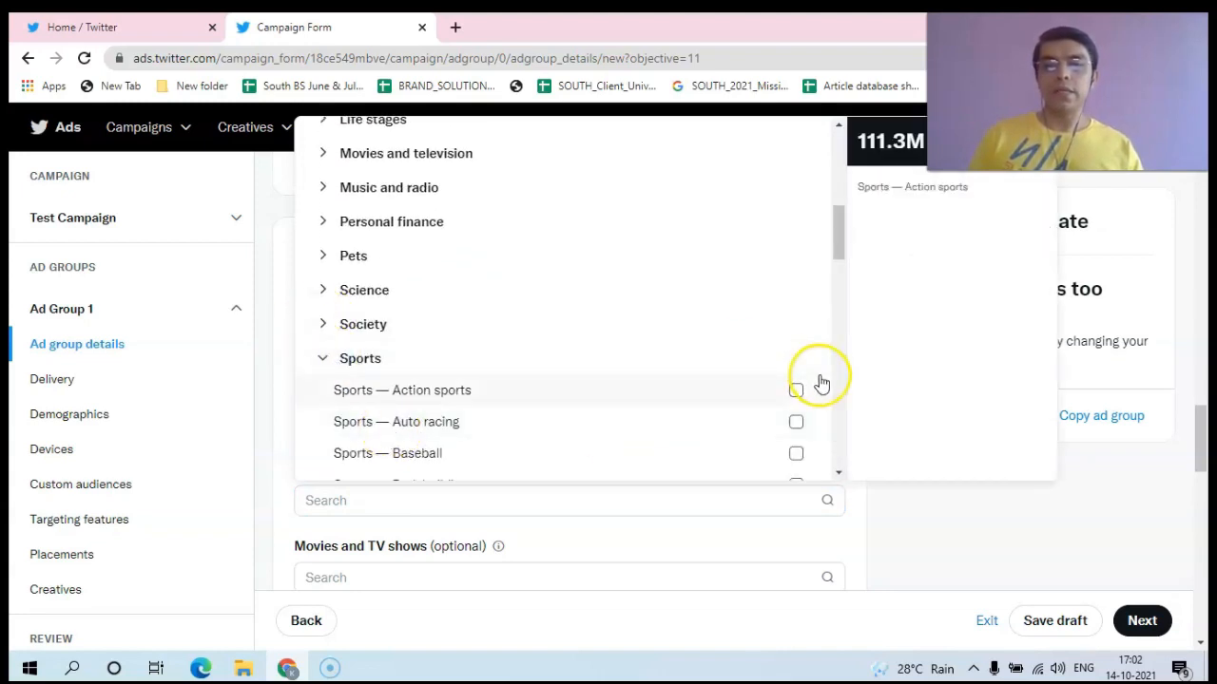
drag(836, 239, 838, 271)
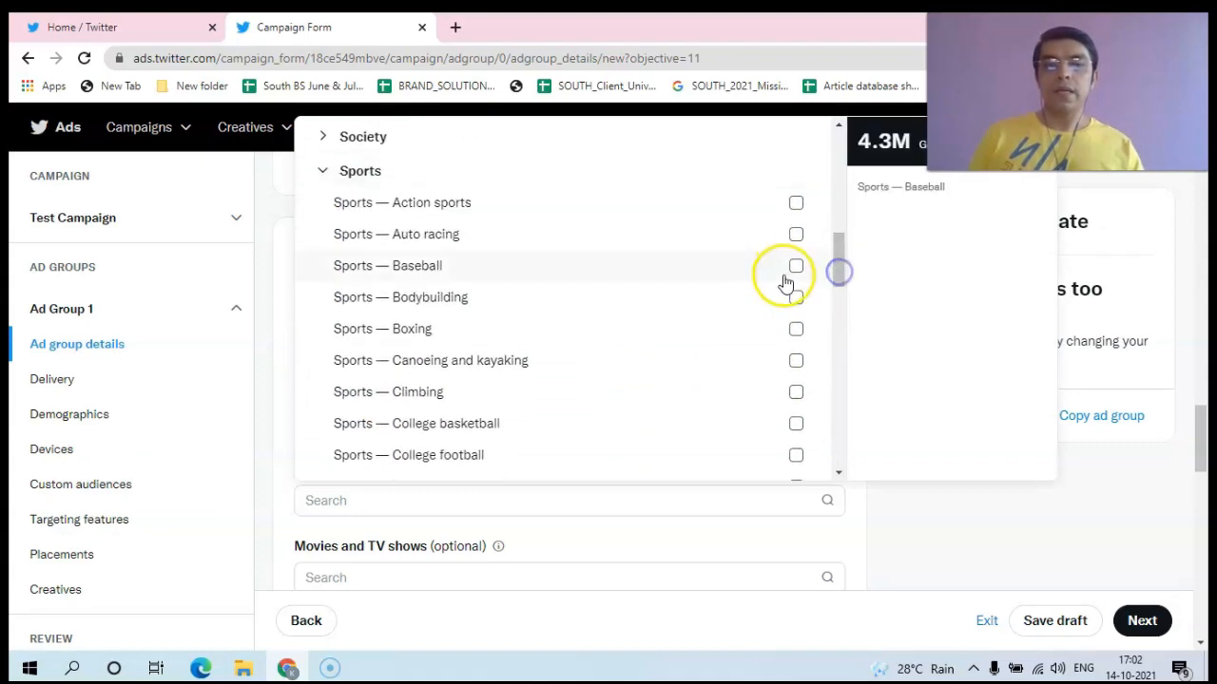
drag(838, 273, 837, 296)
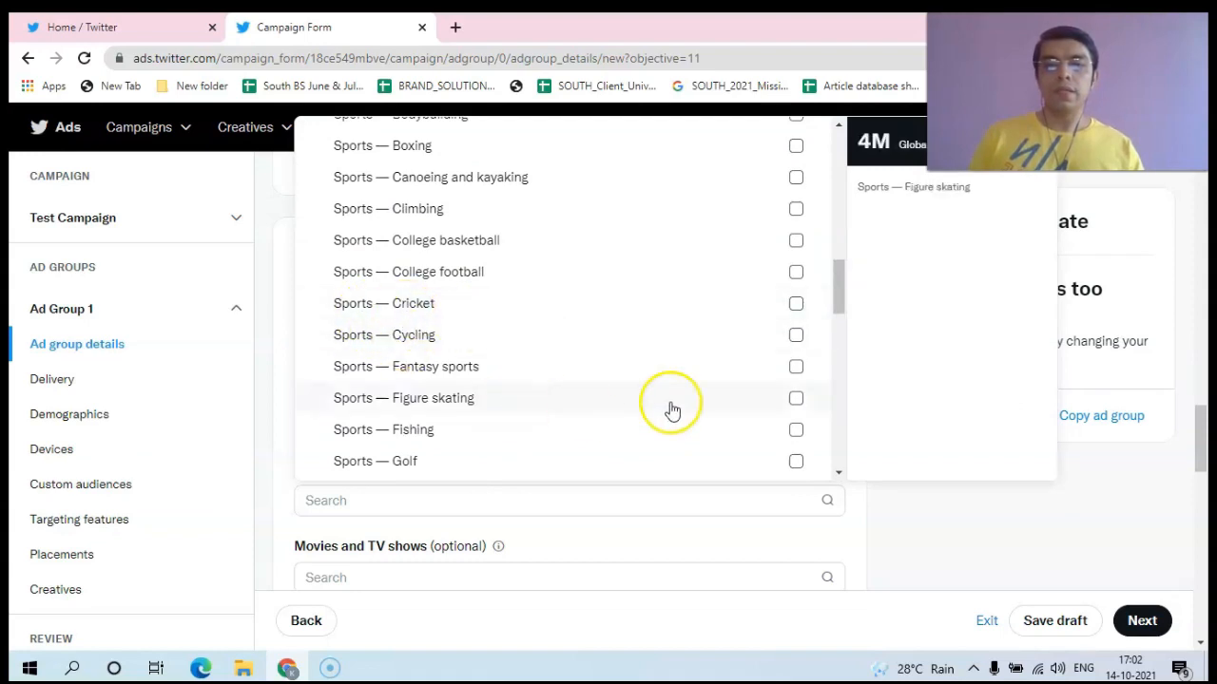
drag(842, 302, 841, 415)
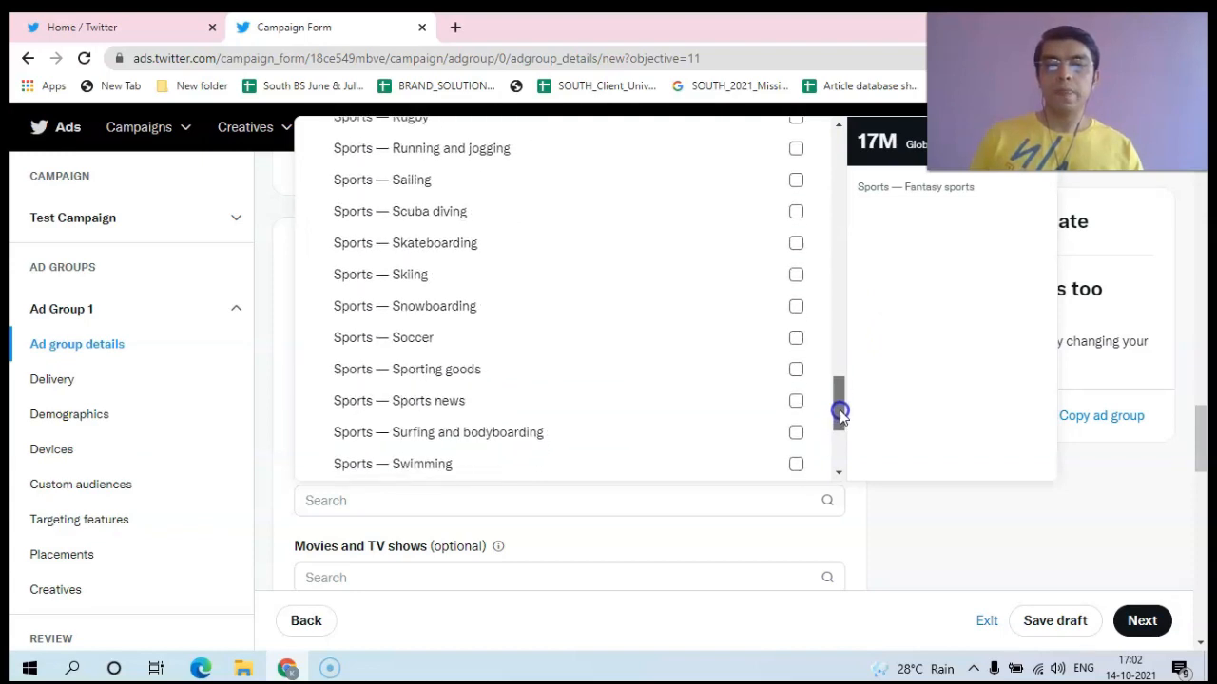
click(887, 307)
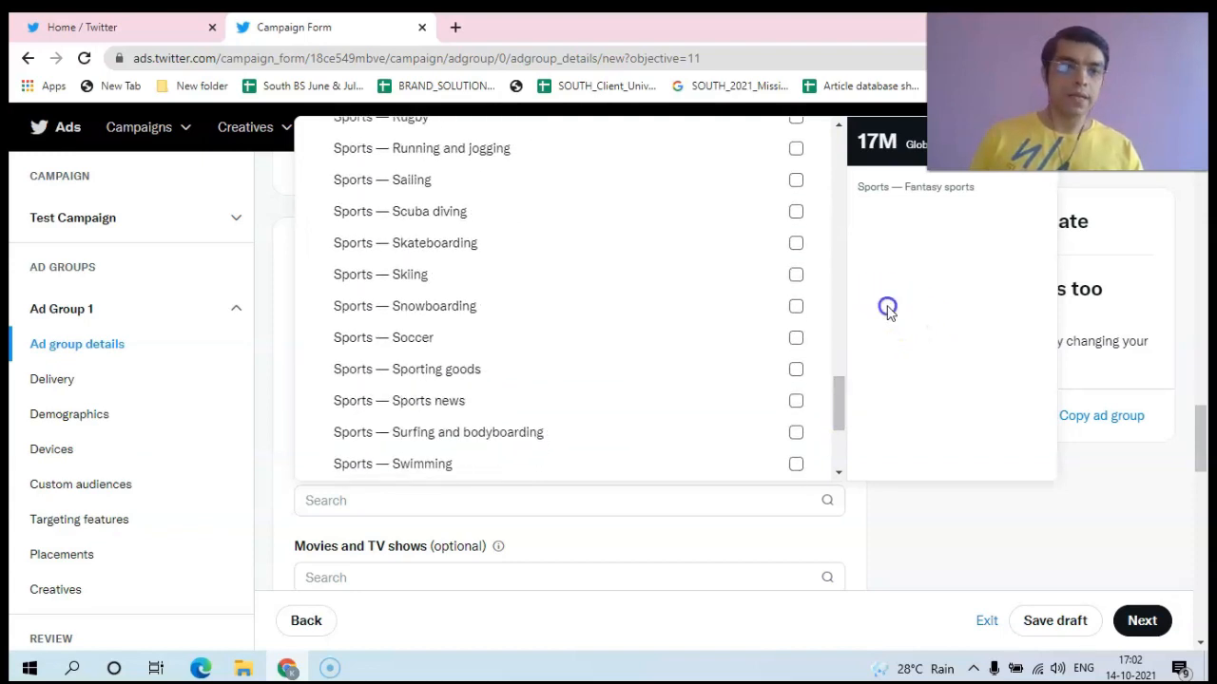
click(283, 314)
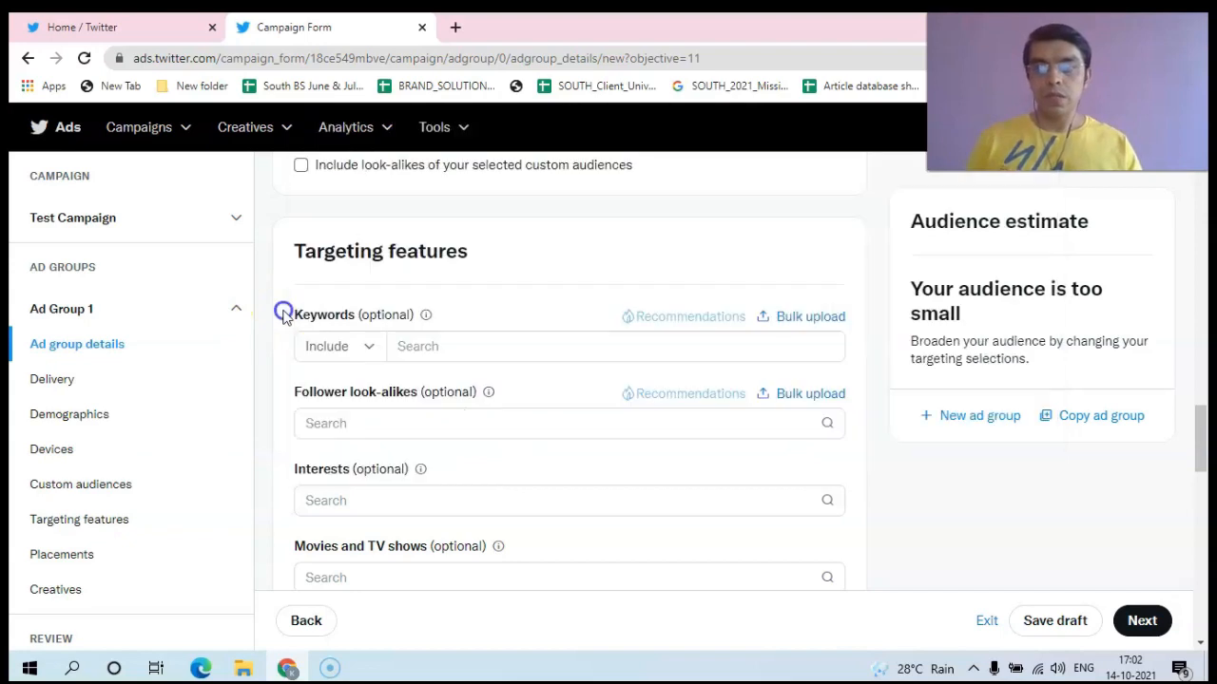
Step: Review the Movies and TV shows field and examine the Events categories, including Olympics and Sports, without selecting any
drag(1199, 439, 1204, 470)
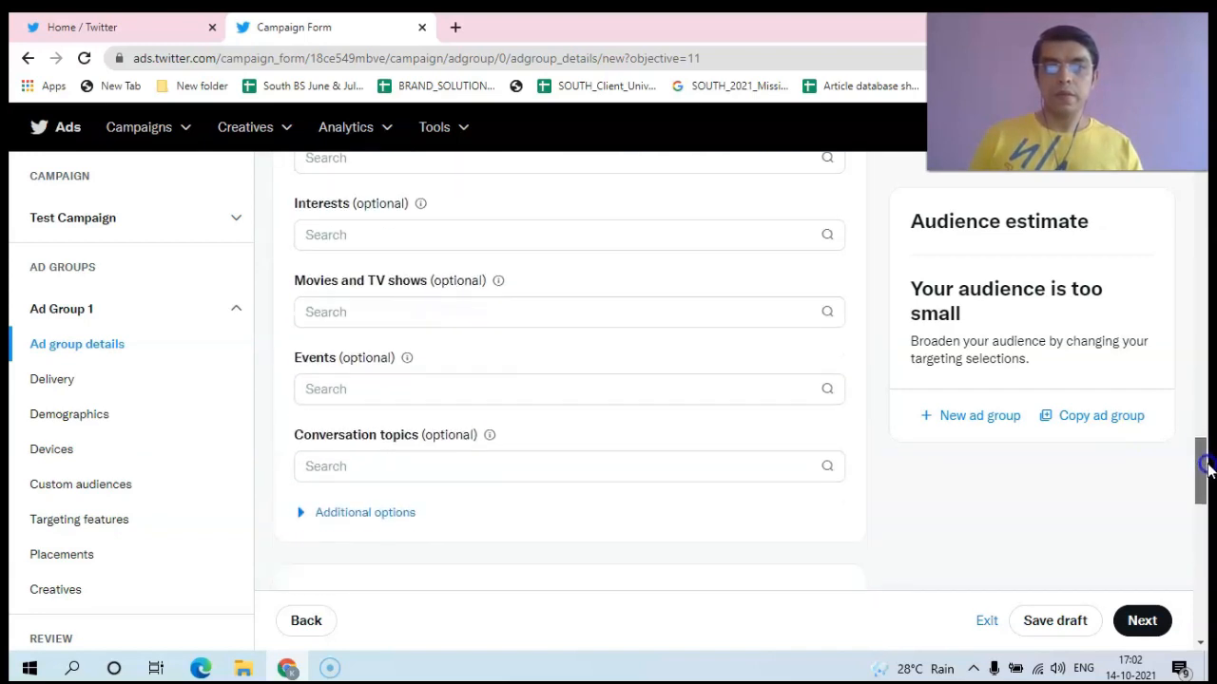
click(395, 313)
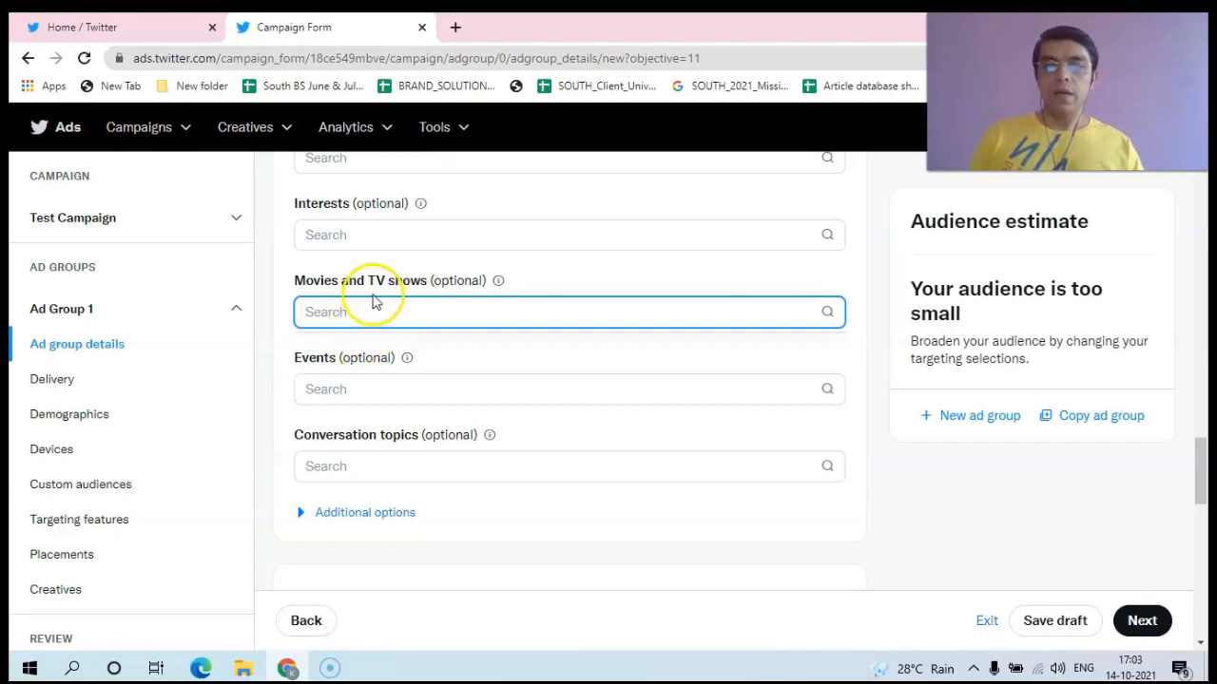
click(367, 389)
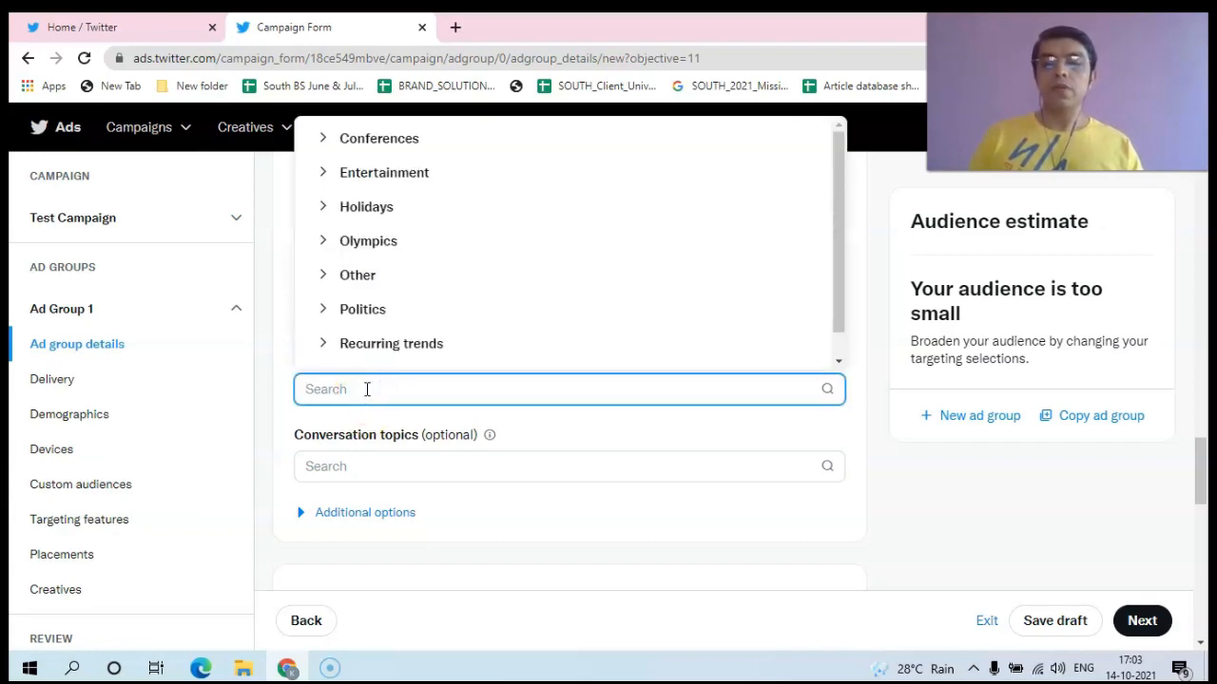
click(361, 244)
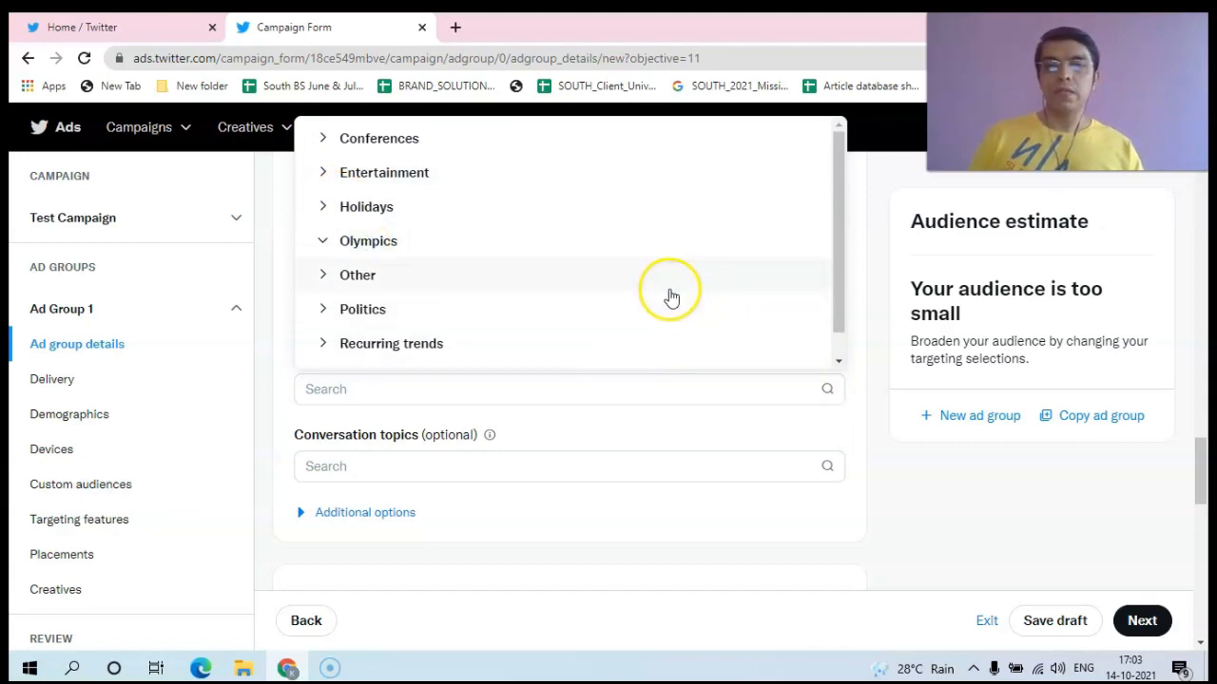
click(400, 241)
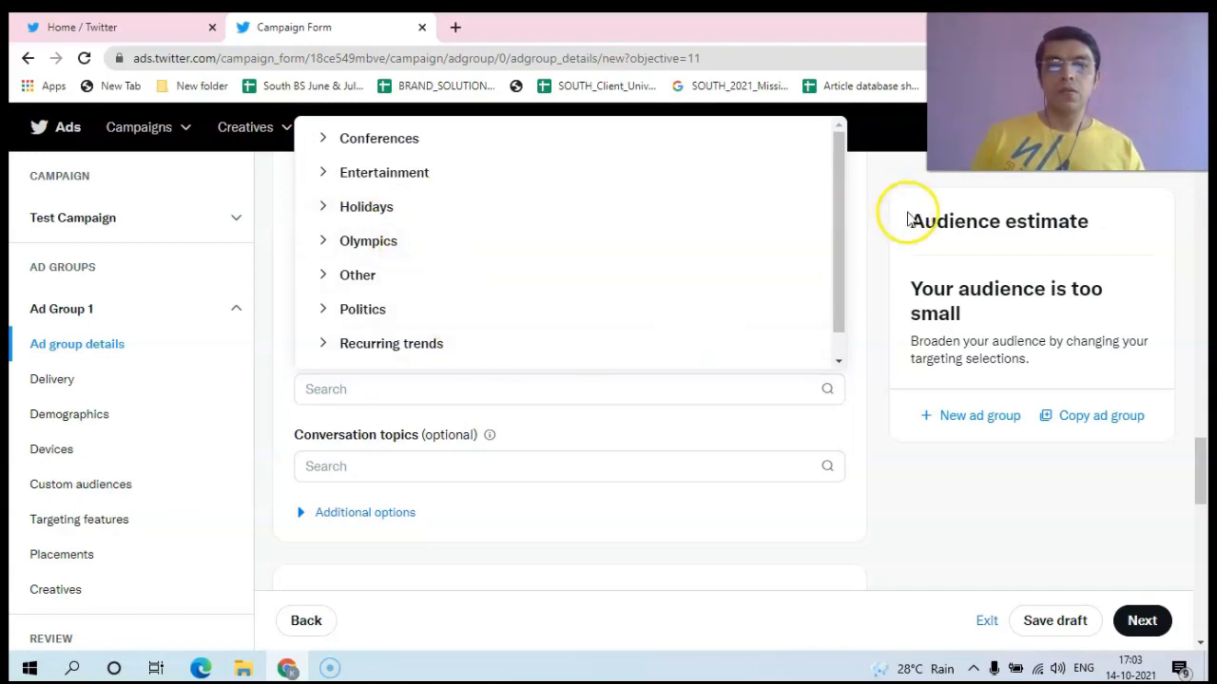
drag(836, 245, 837, 298)
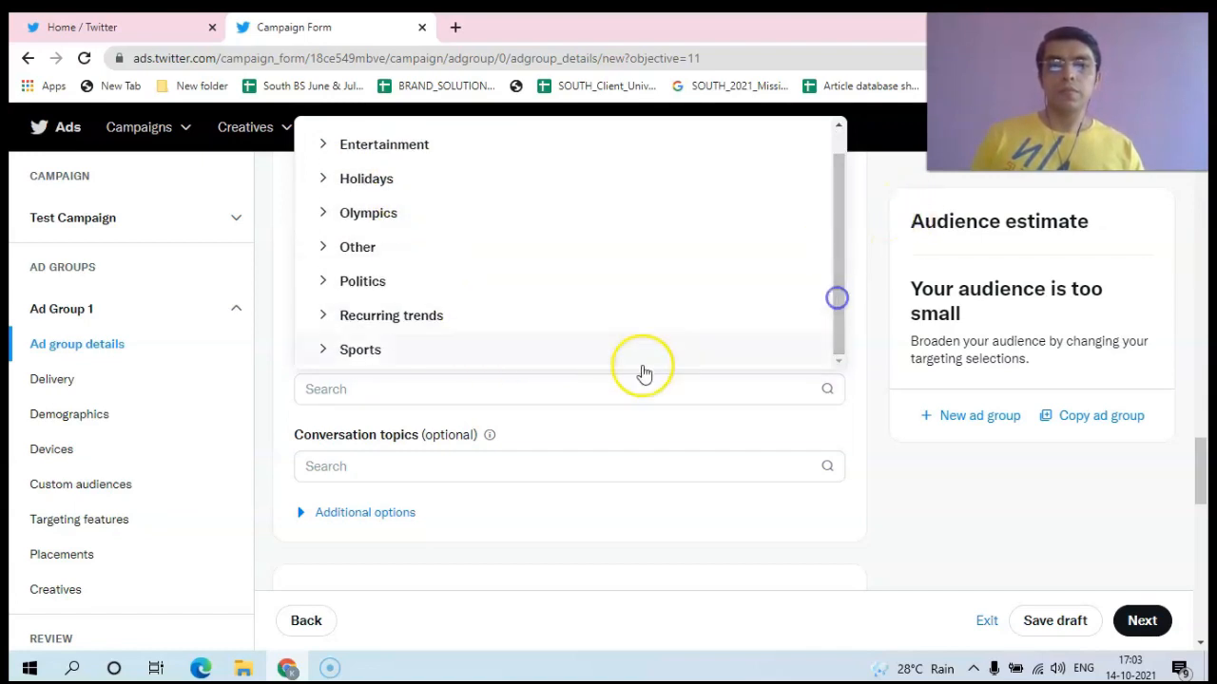
click(361, 349)
drag(840, 179, 851, 209)
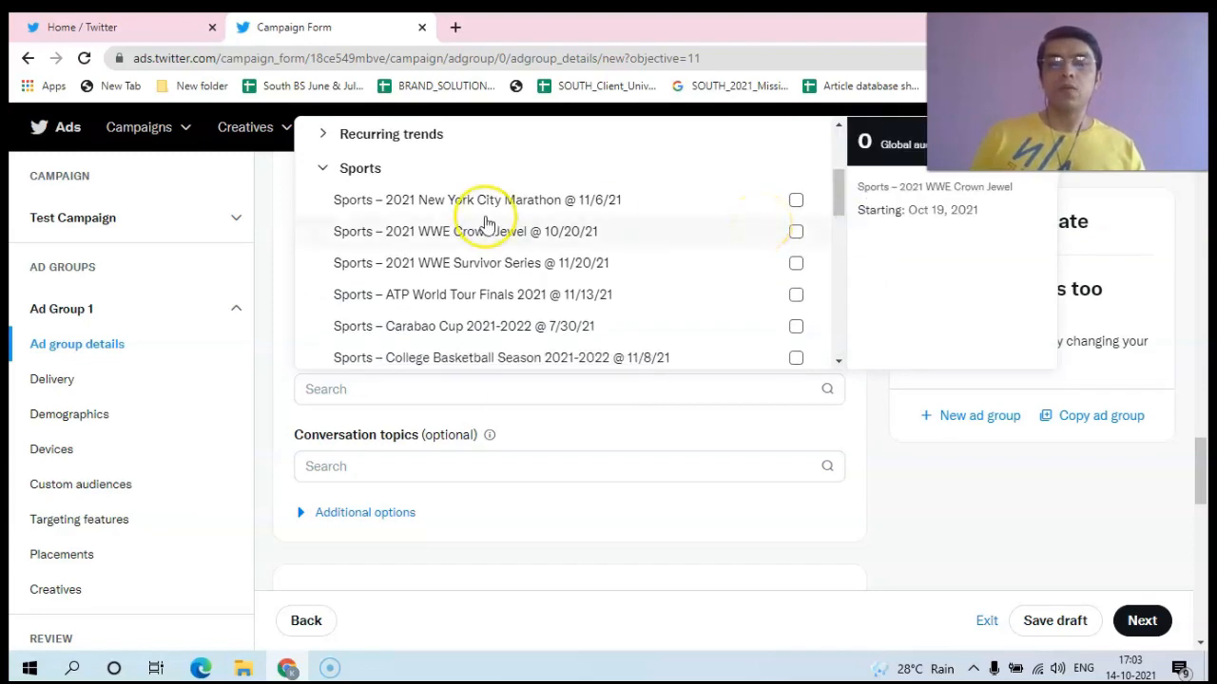
drag(838, 203, 856, 335)
click(693, 398)
Step: Read the explanation of Conversation topics targeting without adding any topic
click(400, 472)
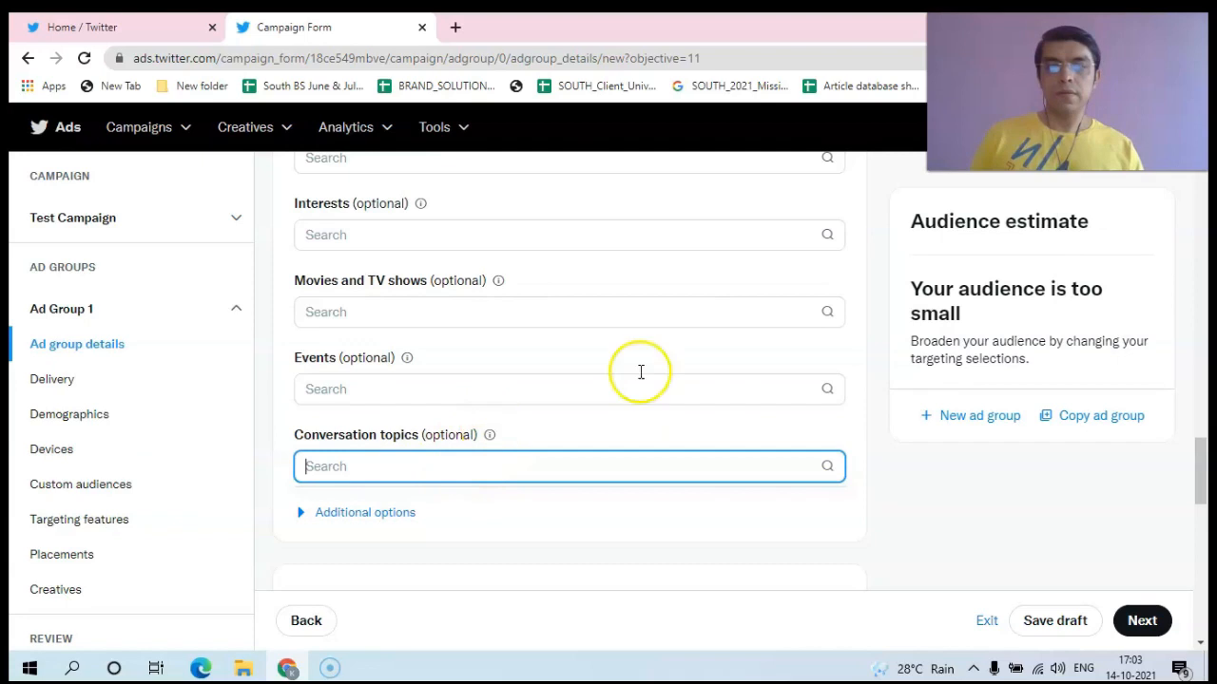
click(488, 435)
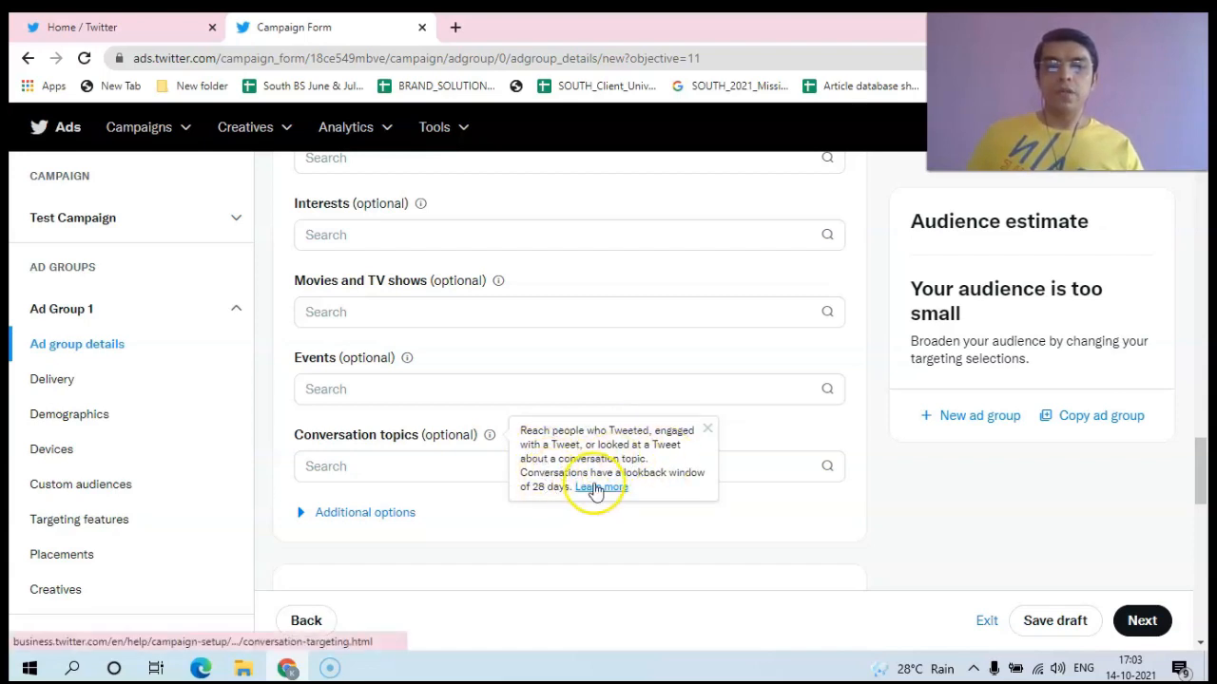
click(591, 393)
Step: Examine the placement explanations and previews for Home timelines, Profiles and Search results, keeping all three selected
drag(1195, 434, 1205, 492)
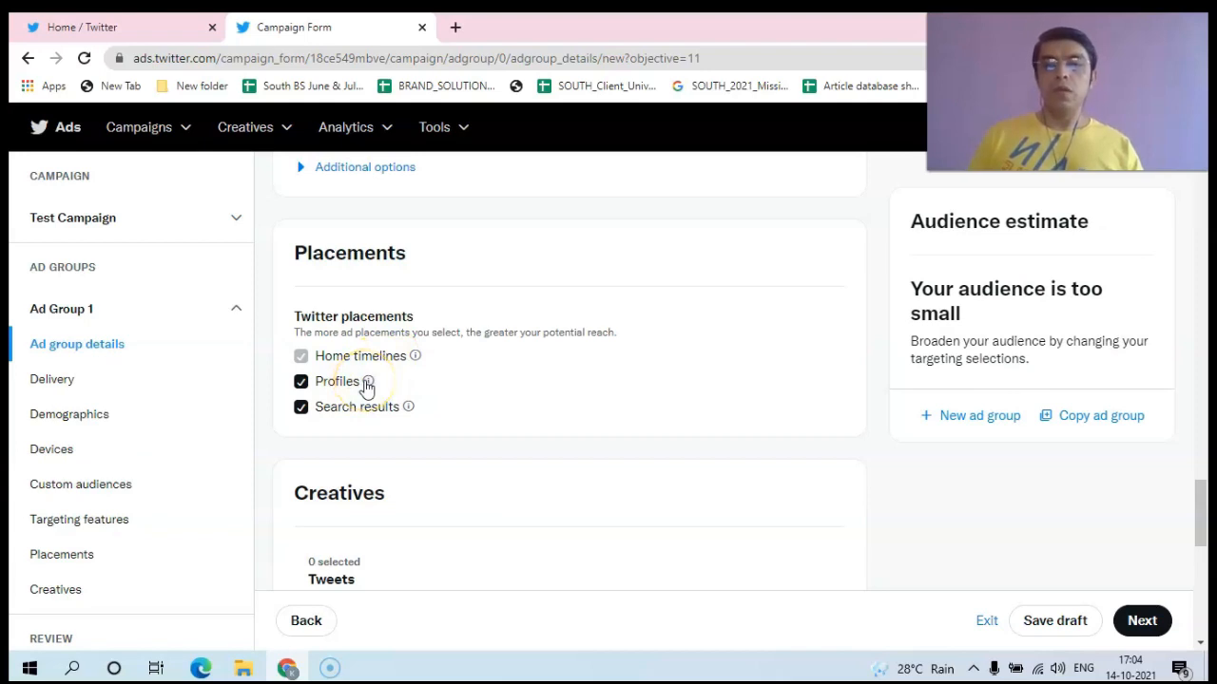
click(370, 381)
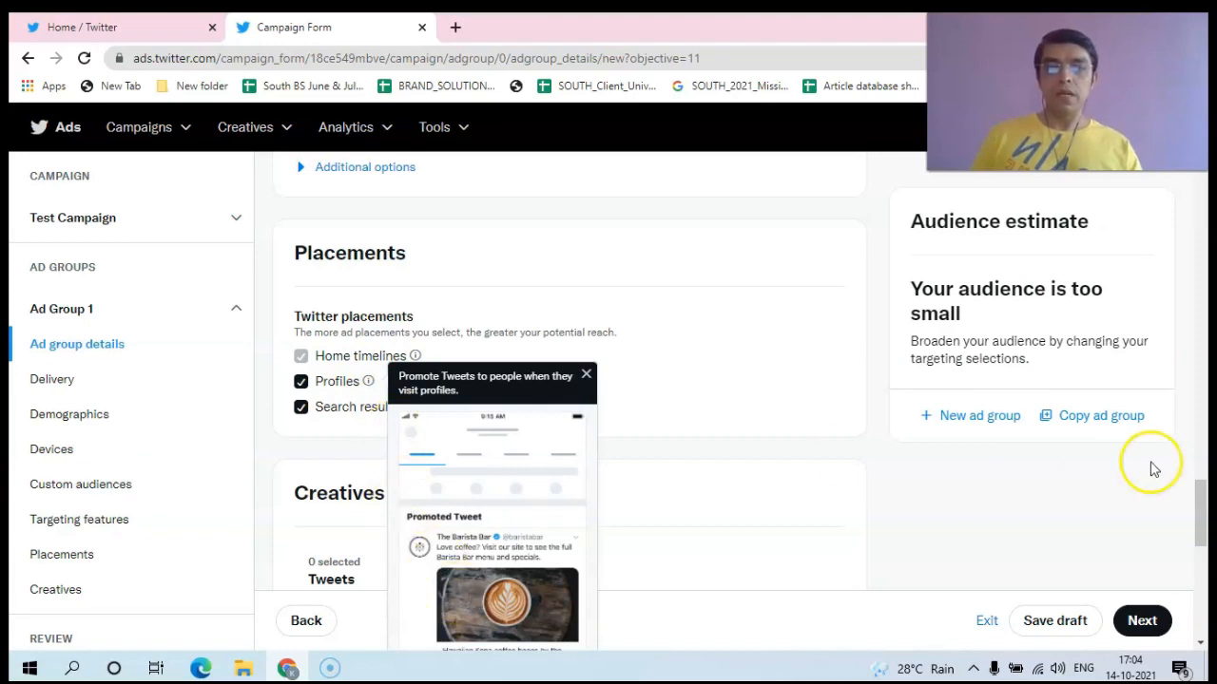
drag(1200, 494, 1201, 513)
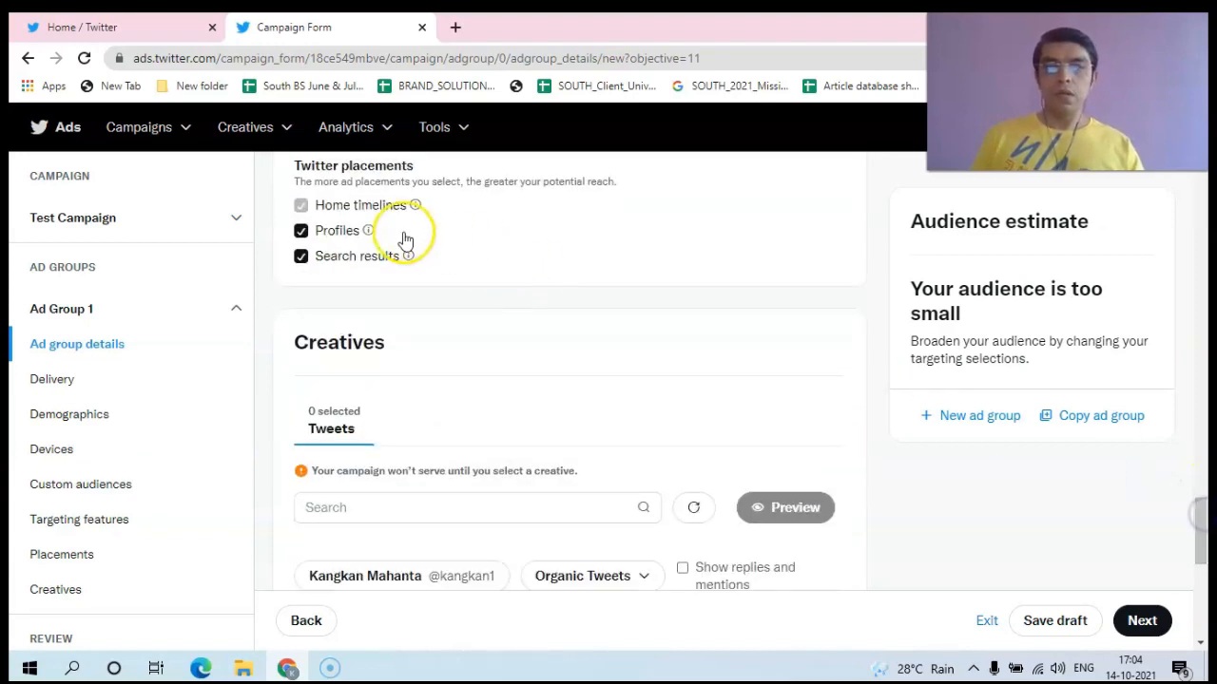
click(419, 206)
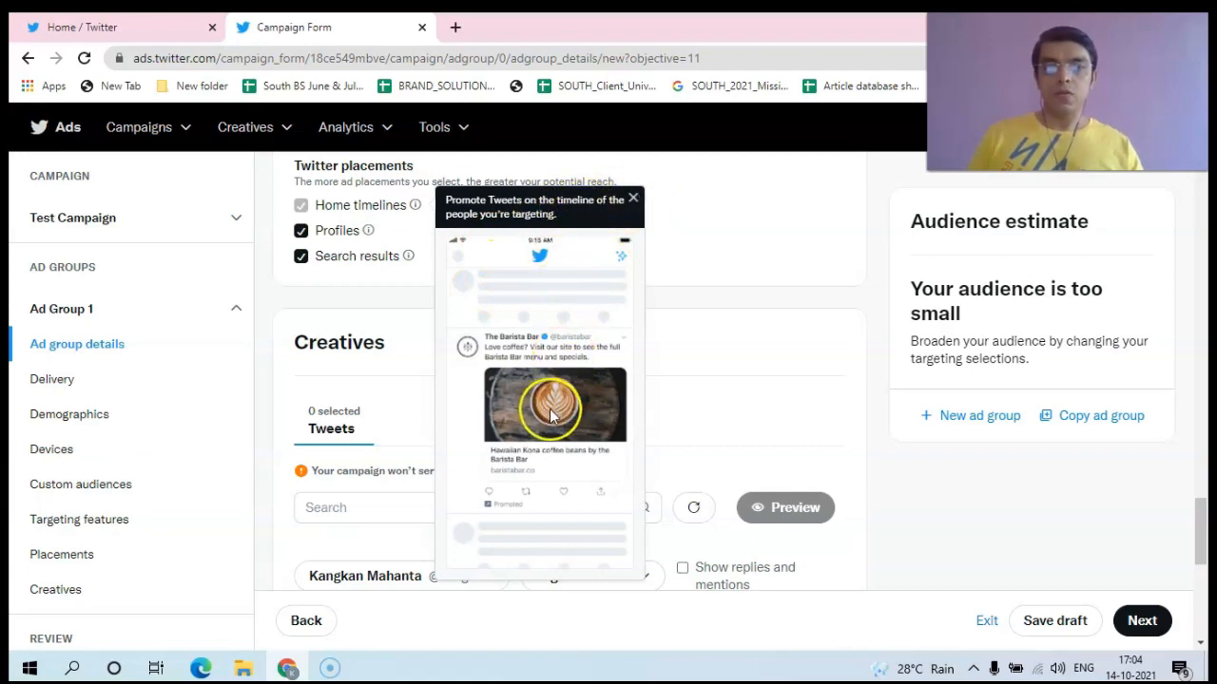
click(634, 202)
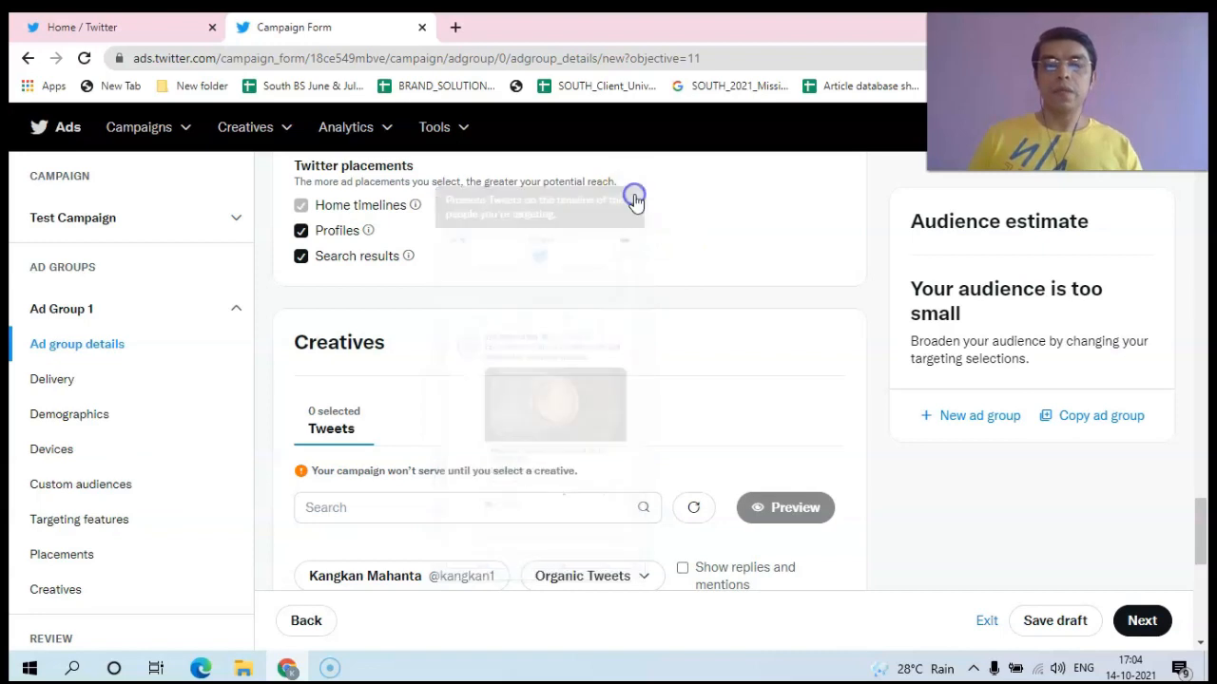
click(370, 232)
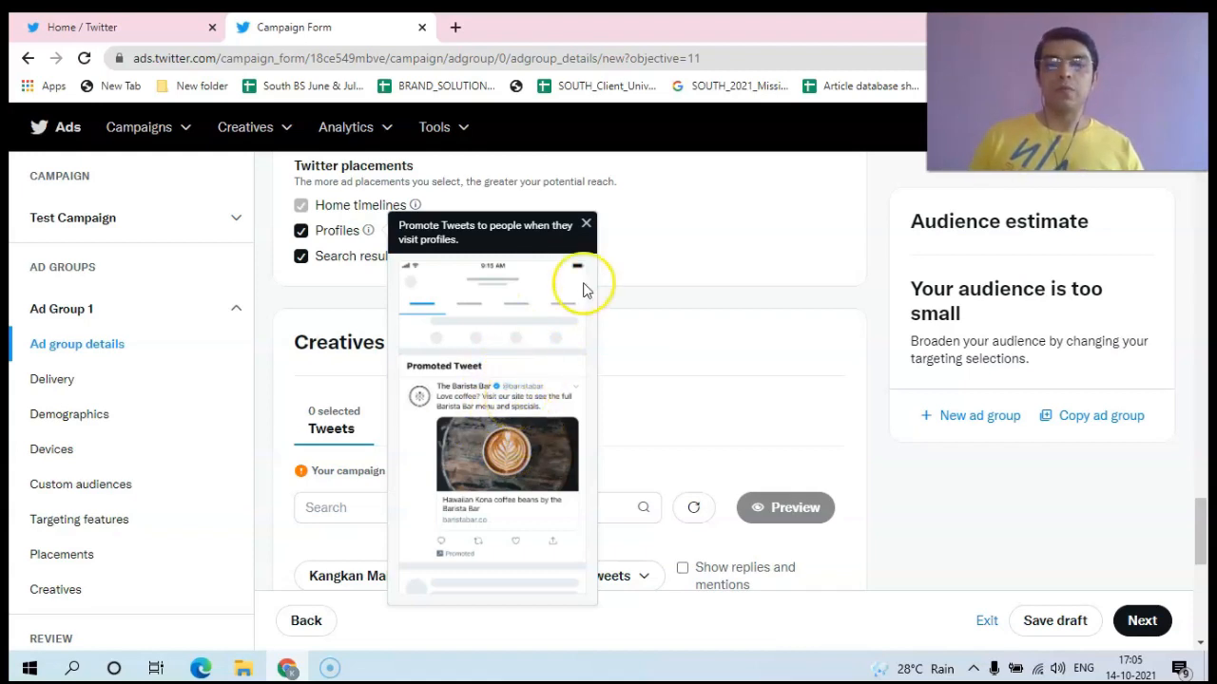
click(585, 225)
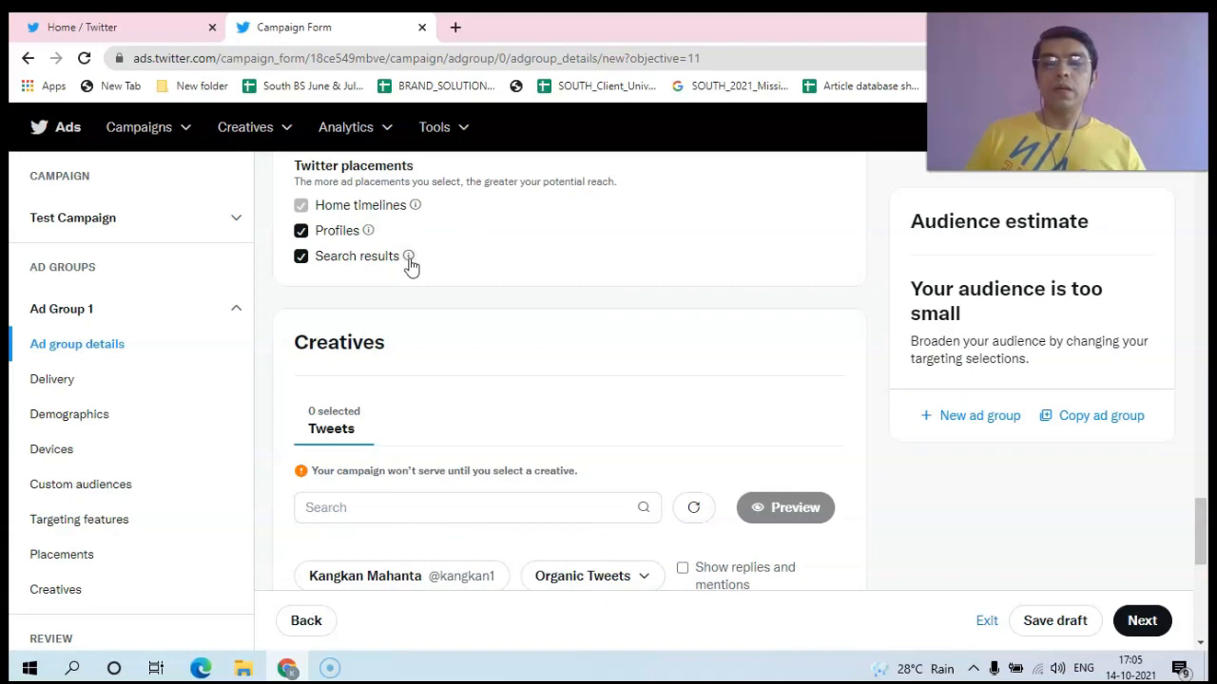
click(409, 258)
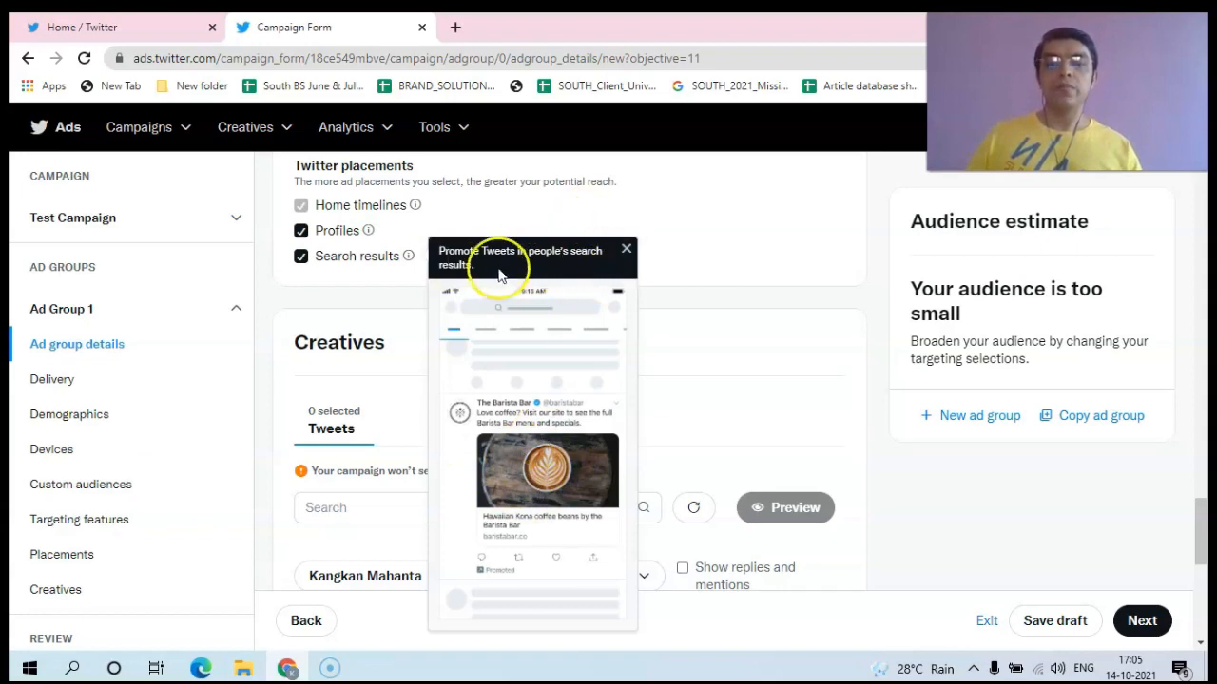
click(631, 251)
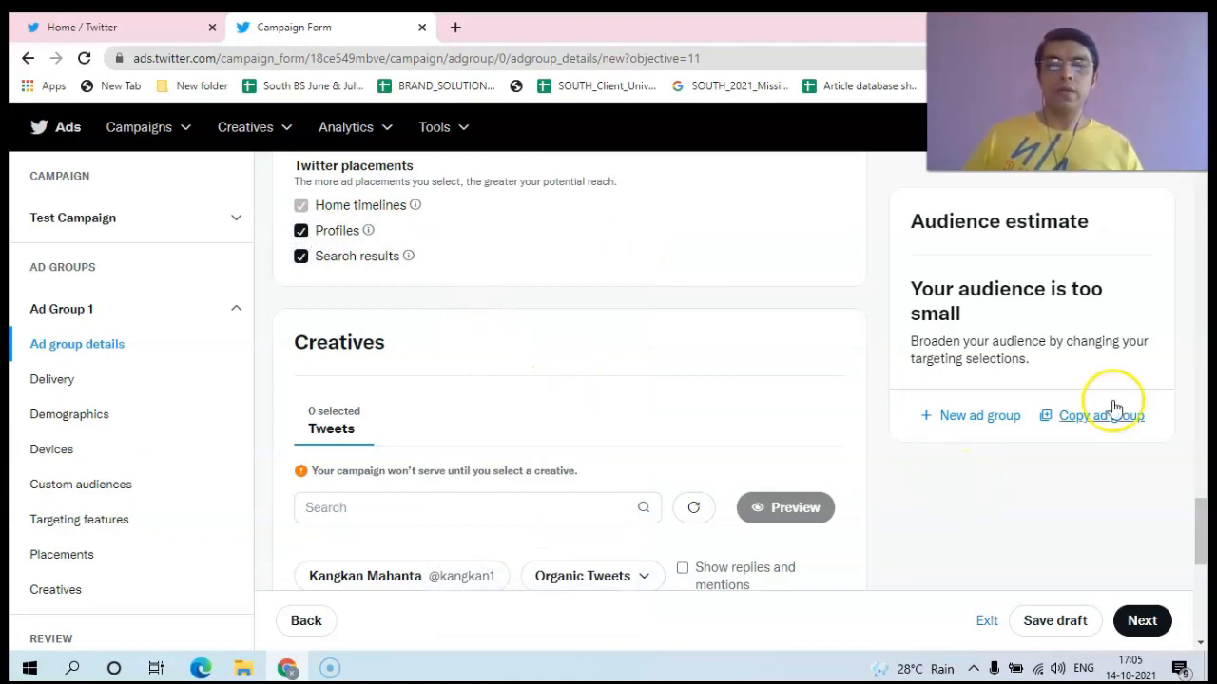
Step: Select the organic Tweet "BFC" dated Mar 21, 2018 as the ad group's creative
drag(1200, 518, 1200, 548)
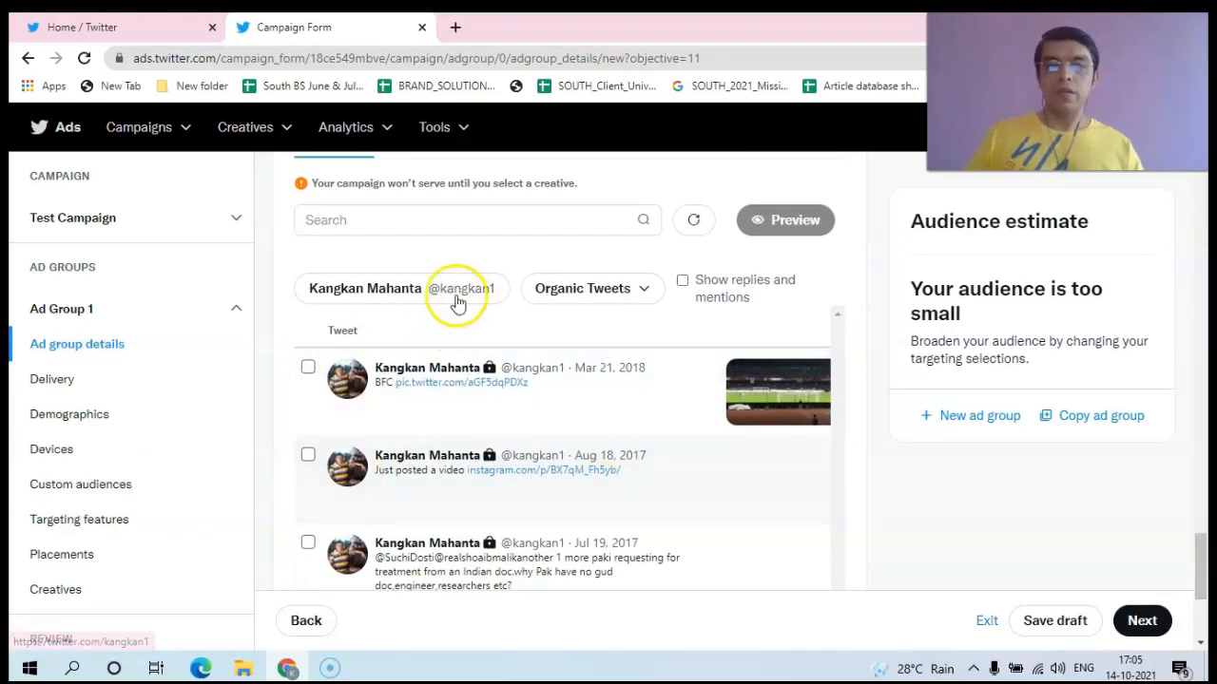
mouse_move(1203, 561)
mouse_down()
mouse_move(1205, 580)
mouse_move(1208, 548)
mouse_up()
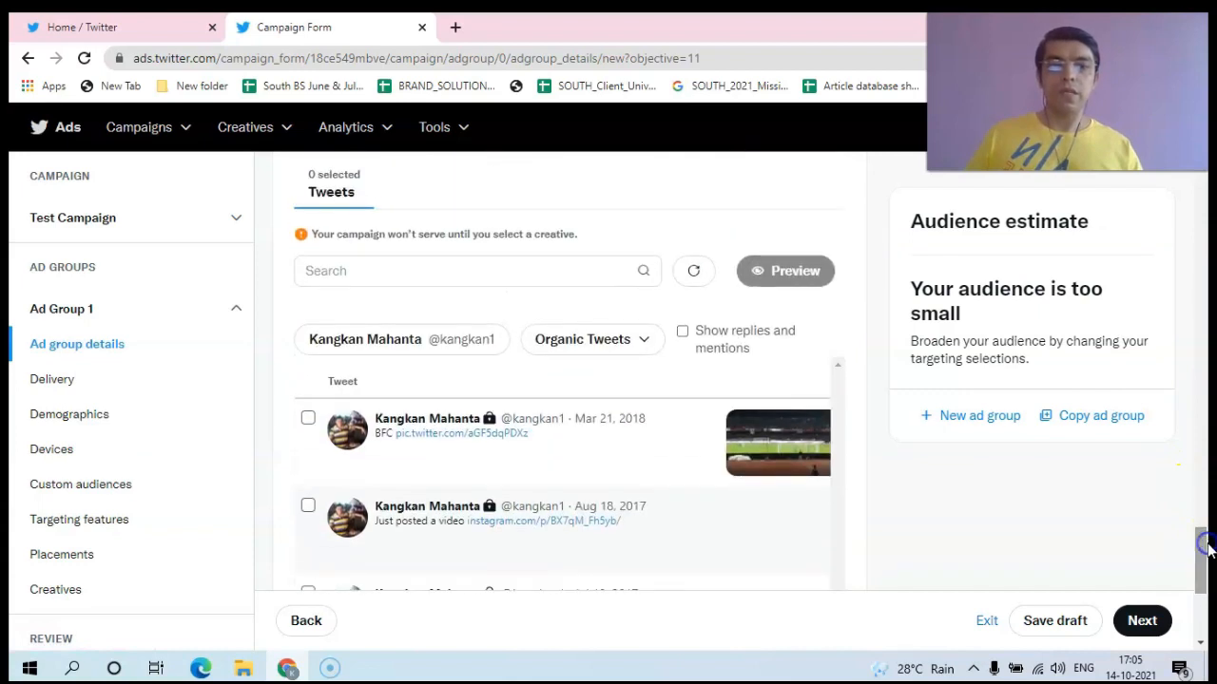
mouse_move(684, 433)
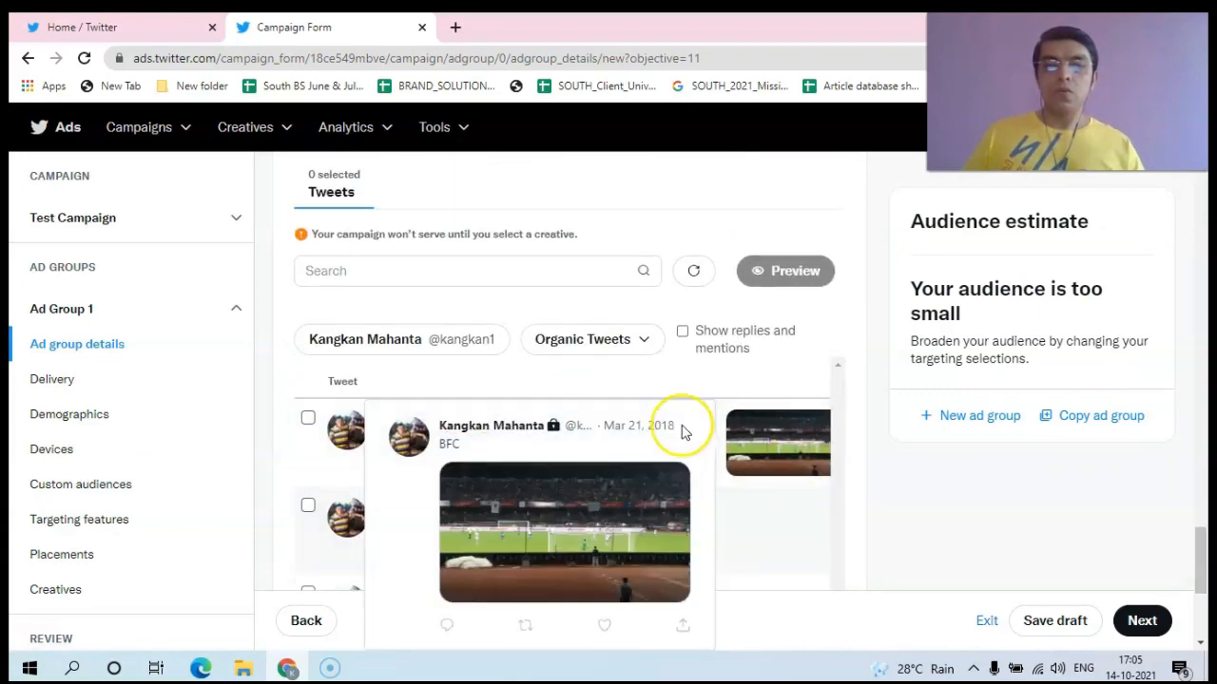
click(307, 421)
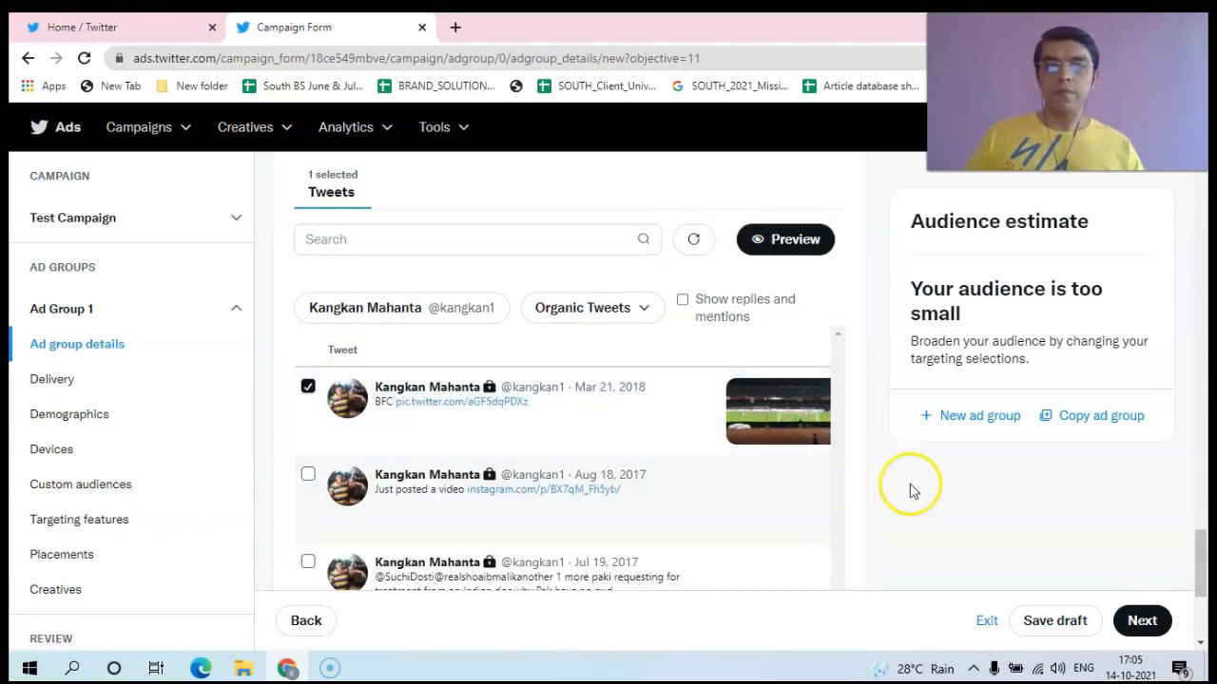
Step: Preview the selected Tweet in its desktop and mobile versions, and close the preview
drag(1202, 549, 1200, 519)
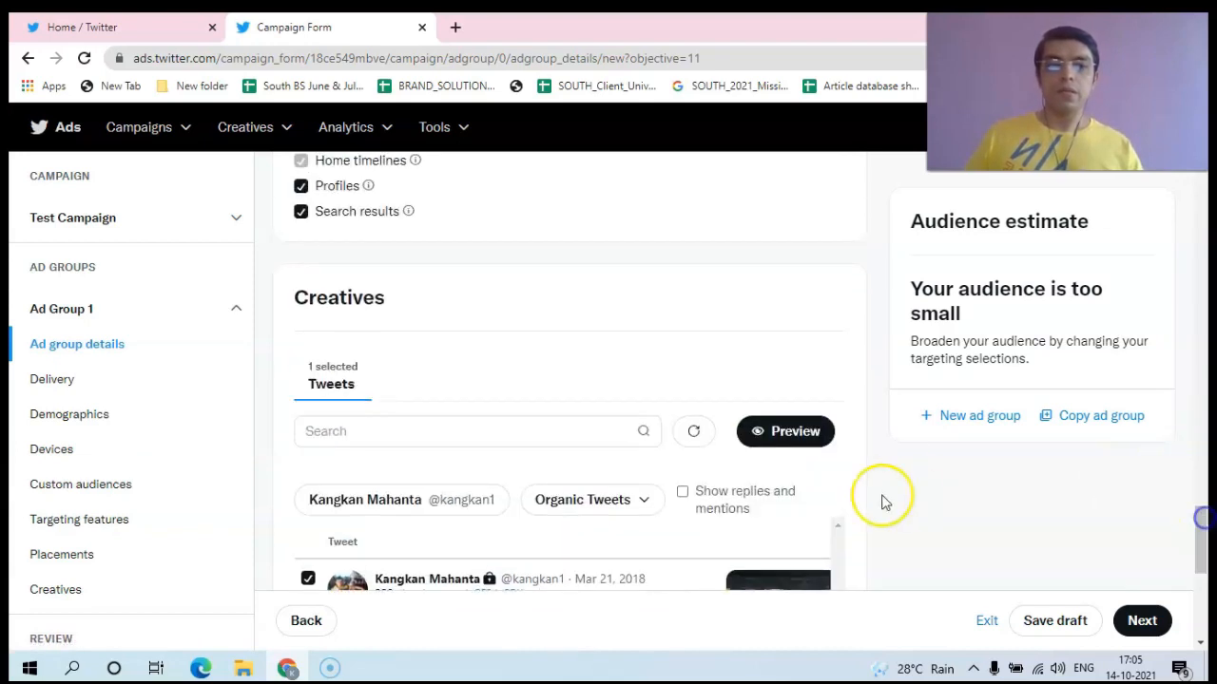
click(799, 438)
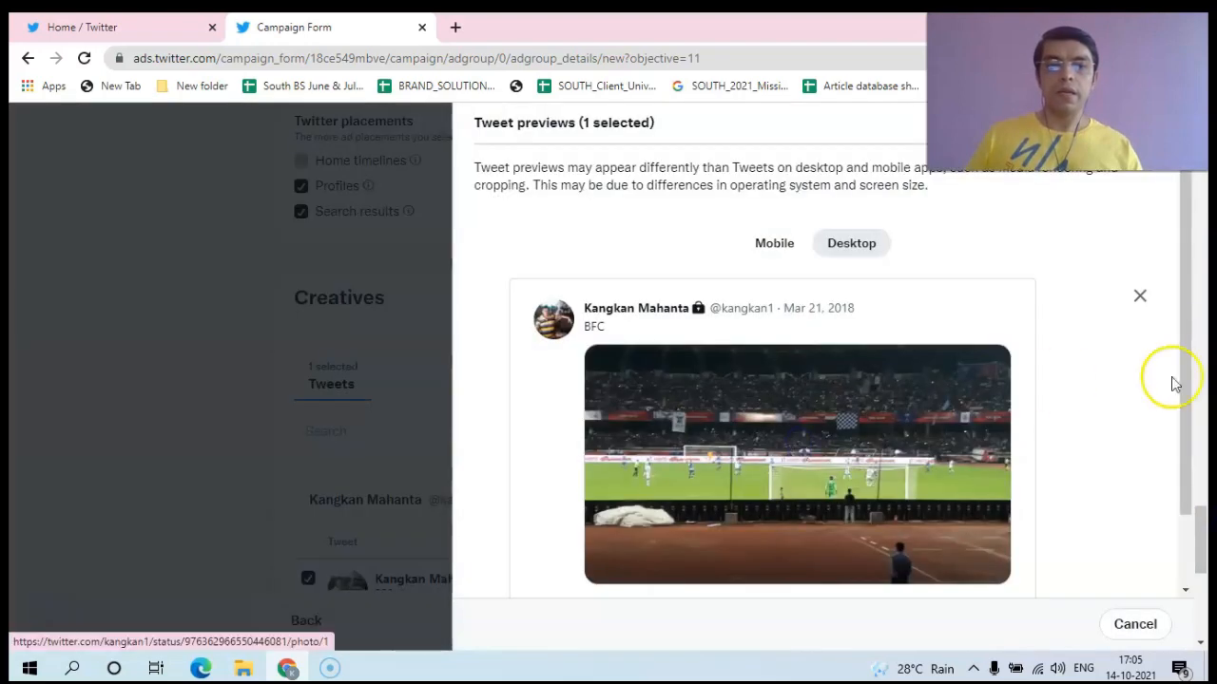
click(1187, 348)
drag(1181, 321, 1176, 272)
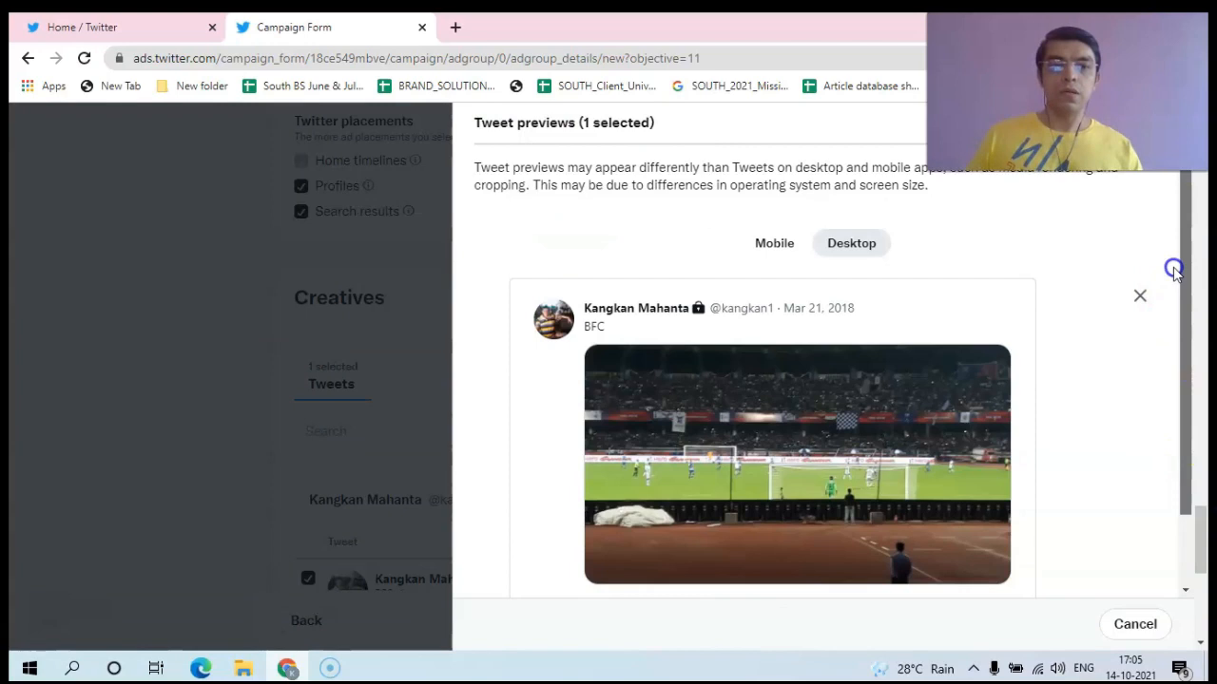
click(773, 249)
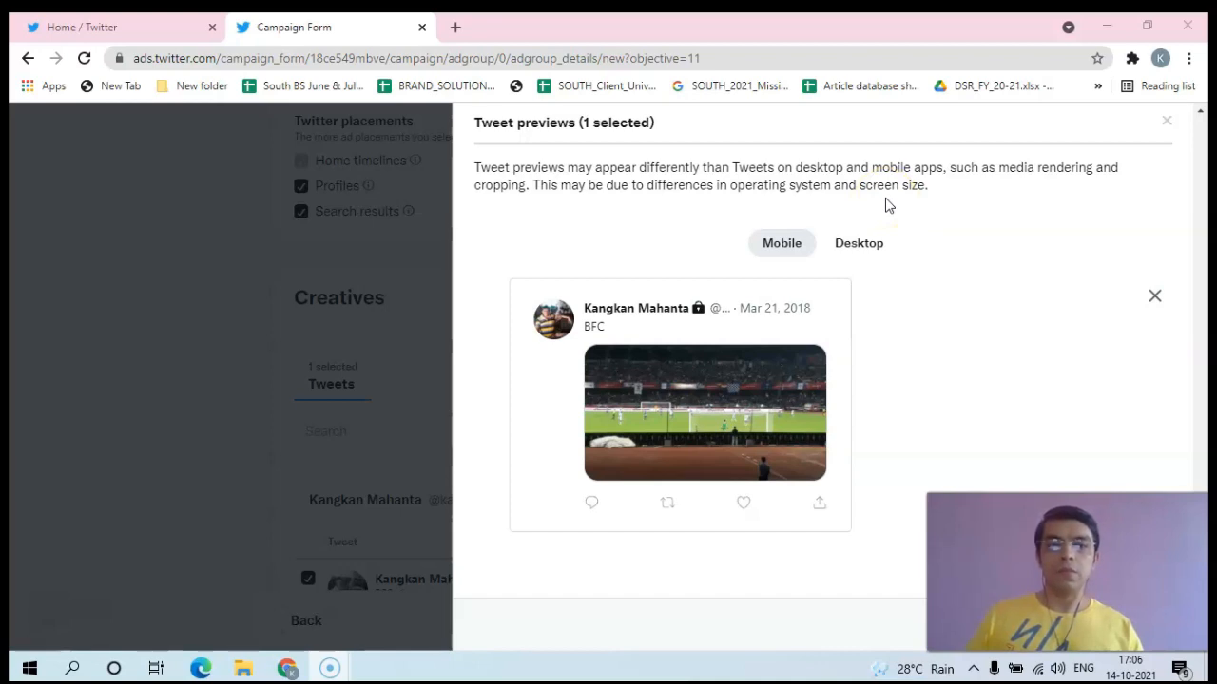
click(1168, 123)
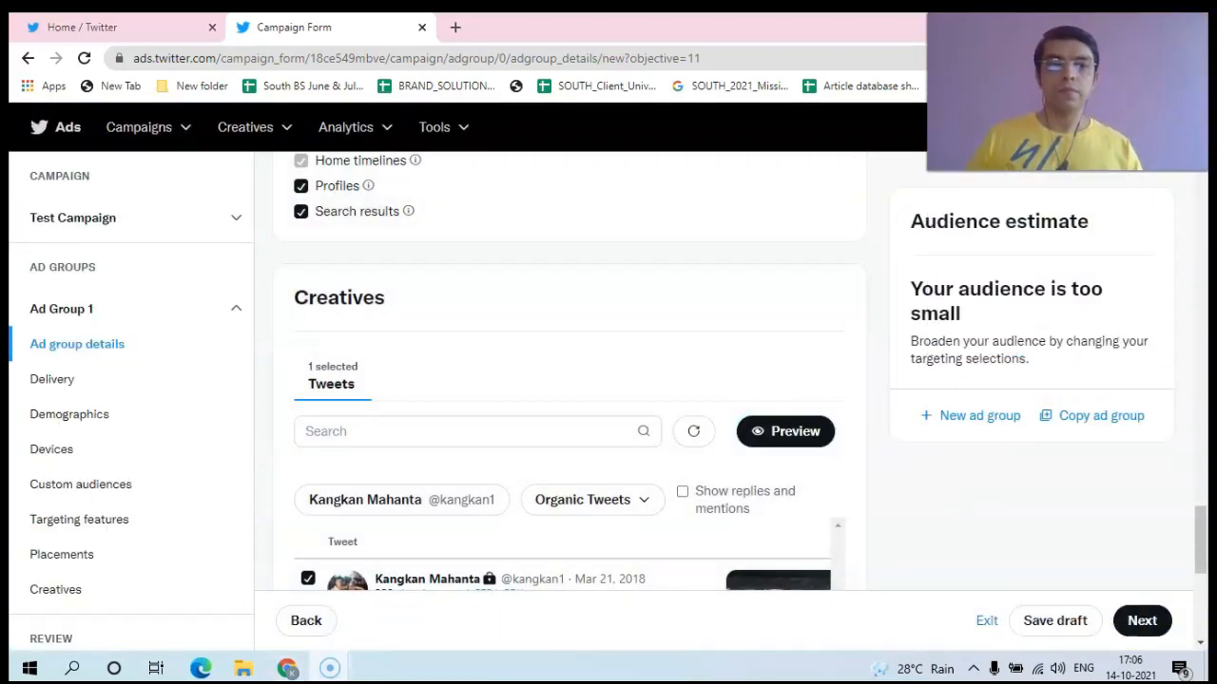
Step: Look through the remaining Tweets without selecting more, and proceed to the campaign review
drag(1203, 530, 1207, 656)
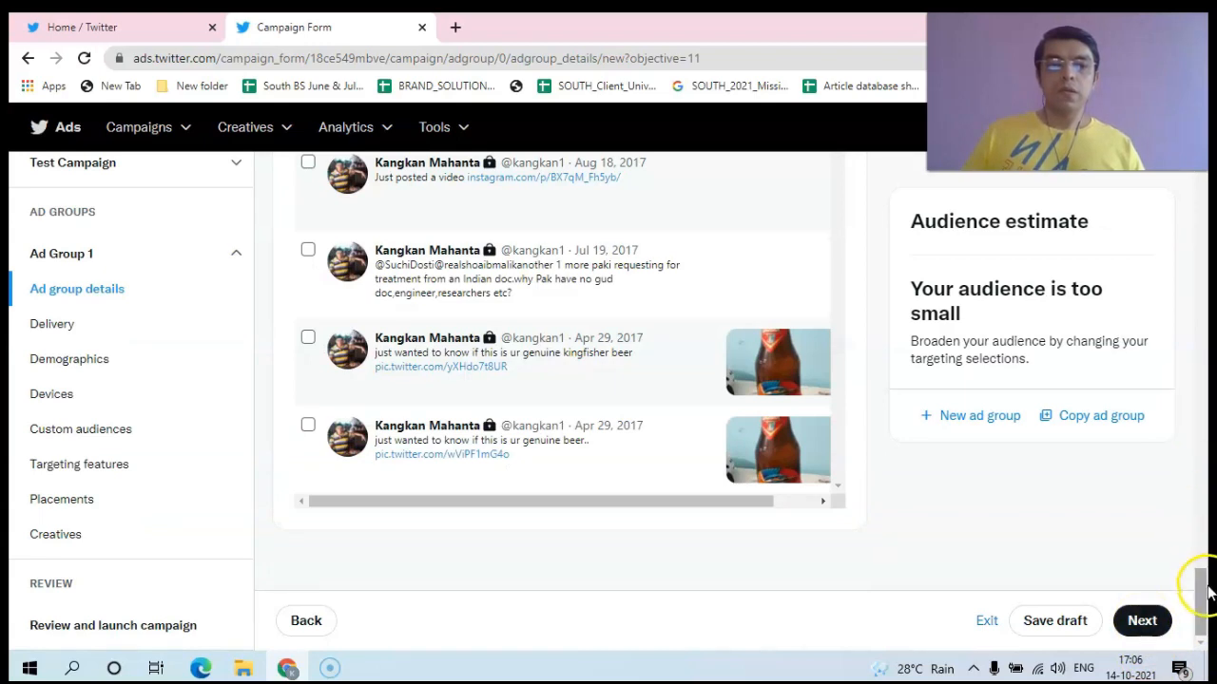
drag(1203, 593, 1203, 592)
click(1143, 621)
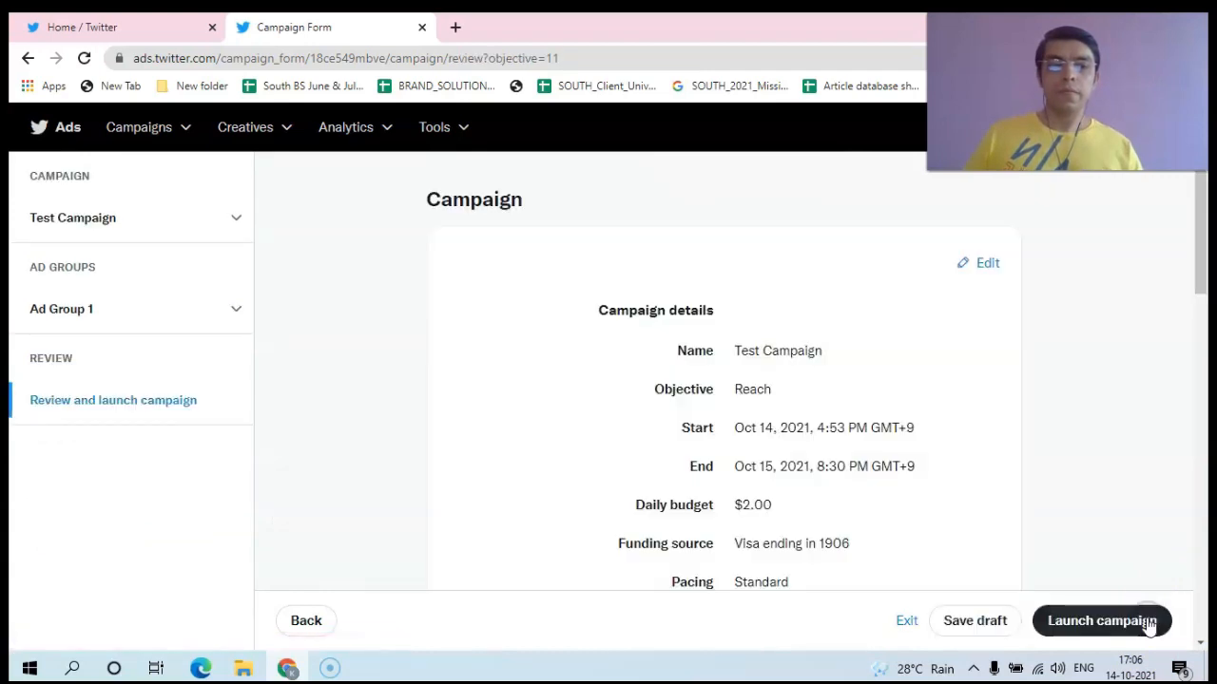
Step: Review the campaign details, targeting, placements and creatives summaries, and launch the campaign
drag(1203, 234, 1207, 521)
drag(1205, 585, 1200, 177)
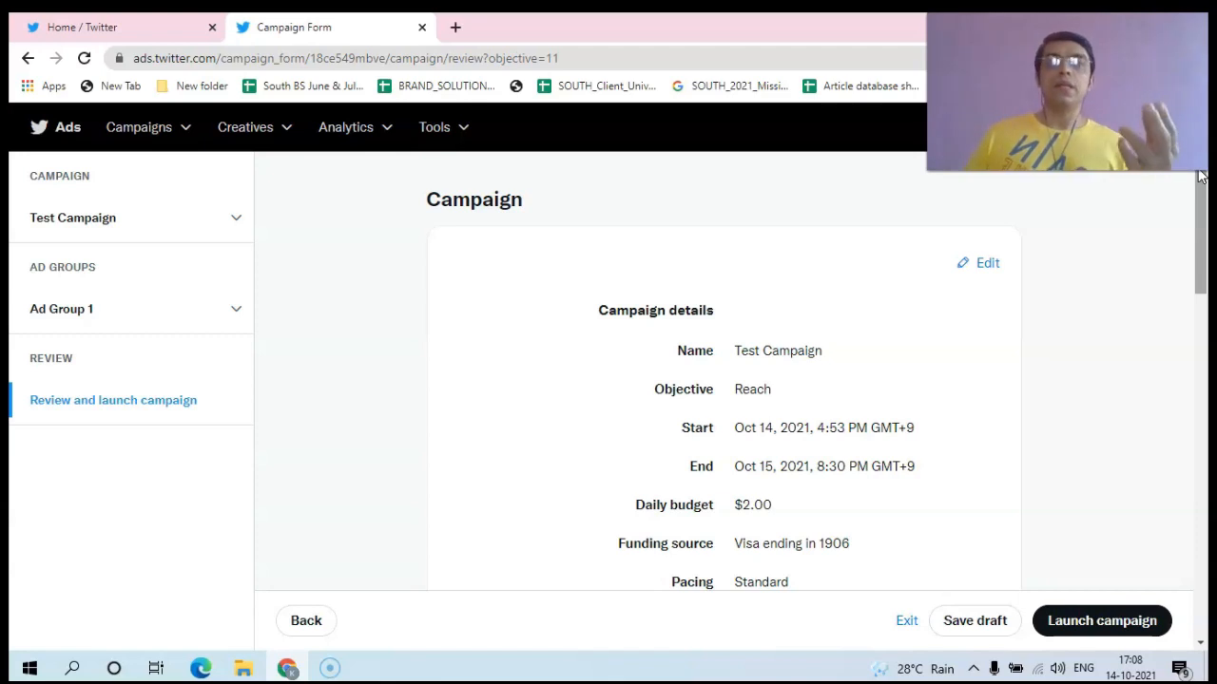
drag(1200, 176, 1194, 489)
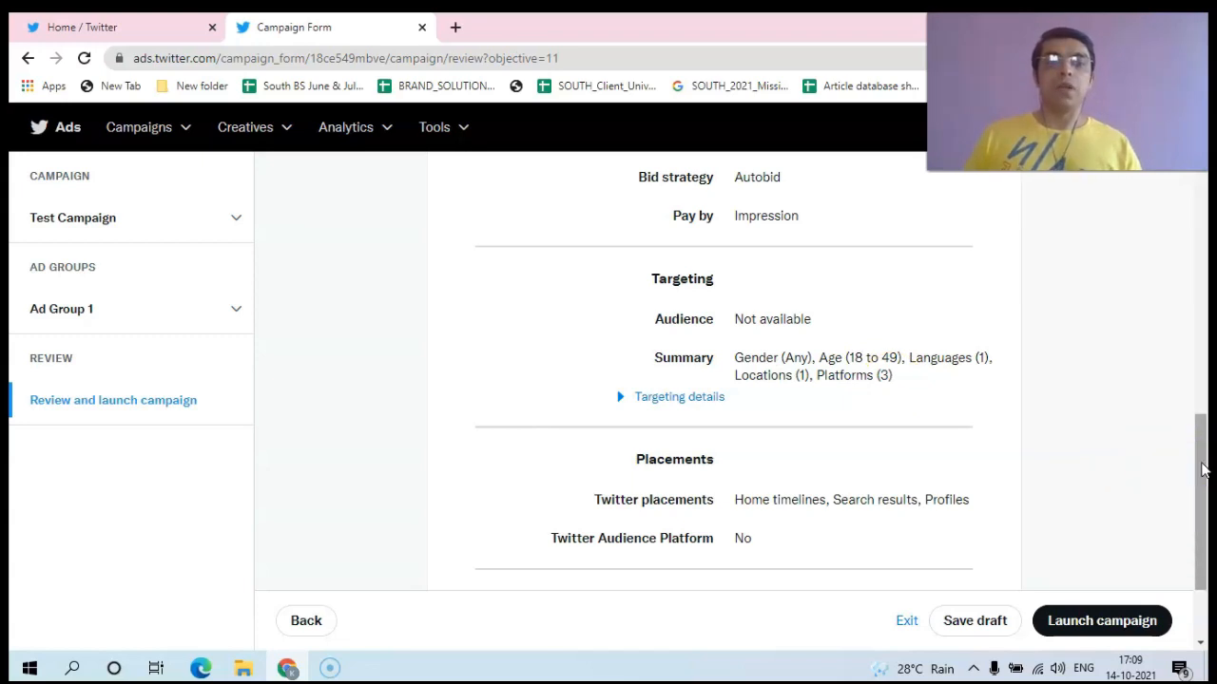
drag(1201, 469, 1203, 531)
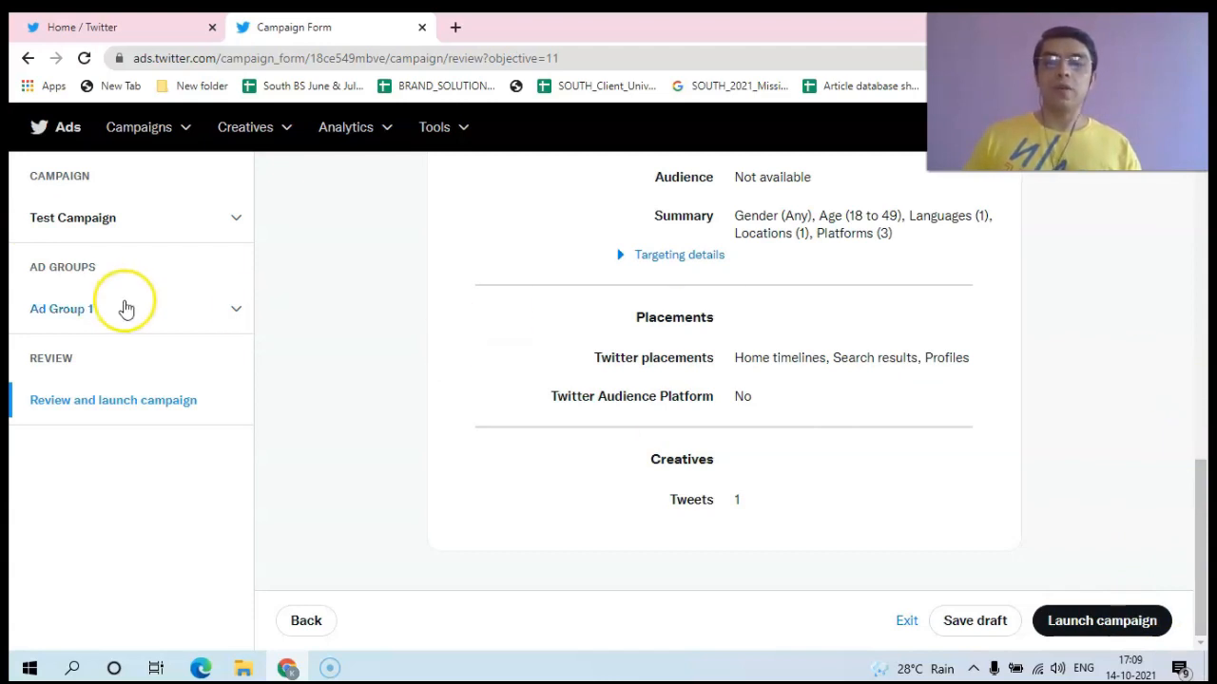
click(1074, 628)
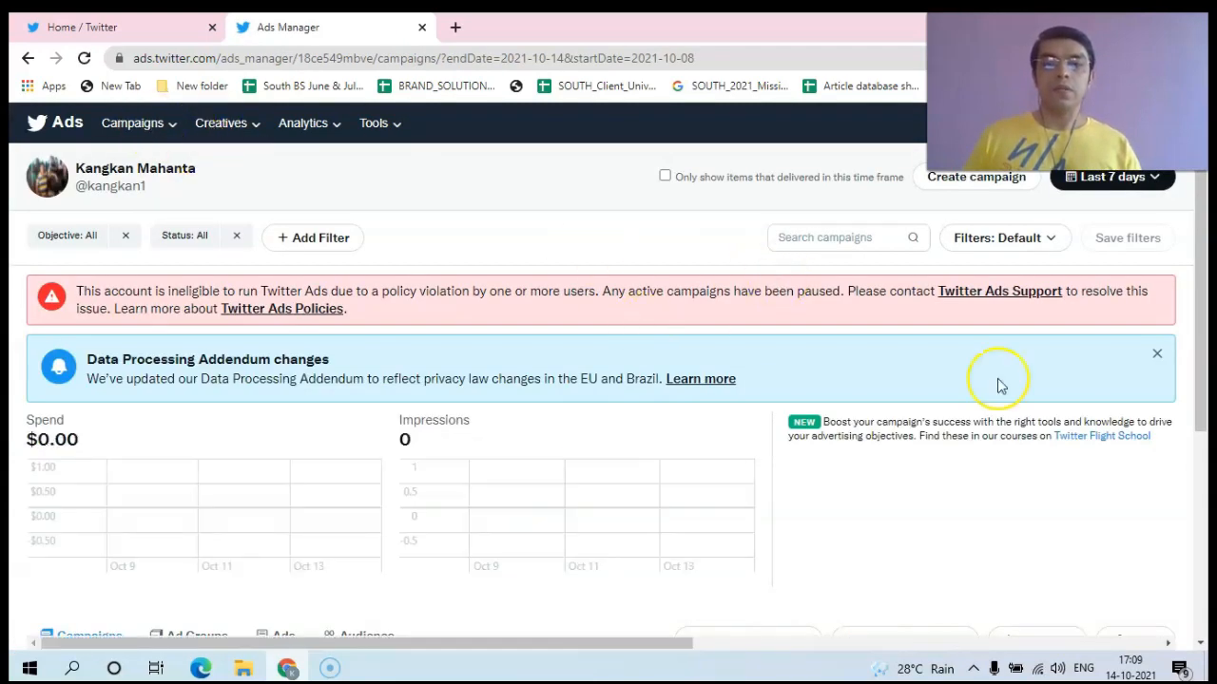
Step: Look over the campaigns overview, and switch to the Twitter home feed
drag(1198, 352, 1197, 321)
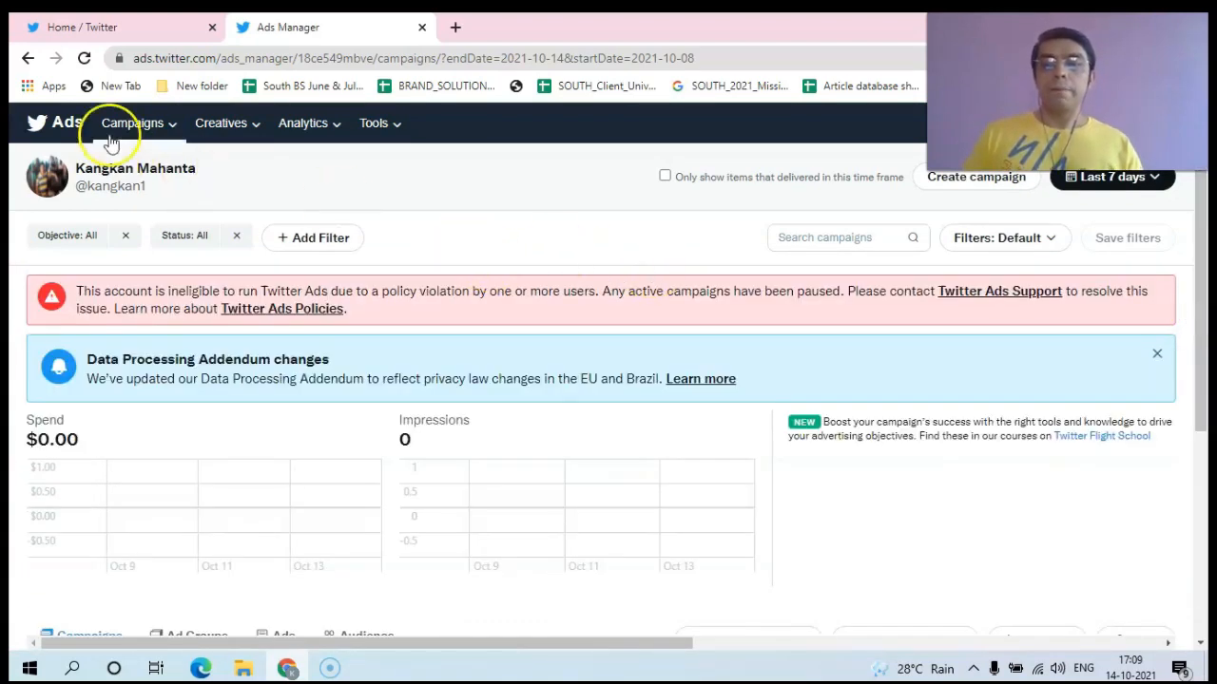
click(99, 25)
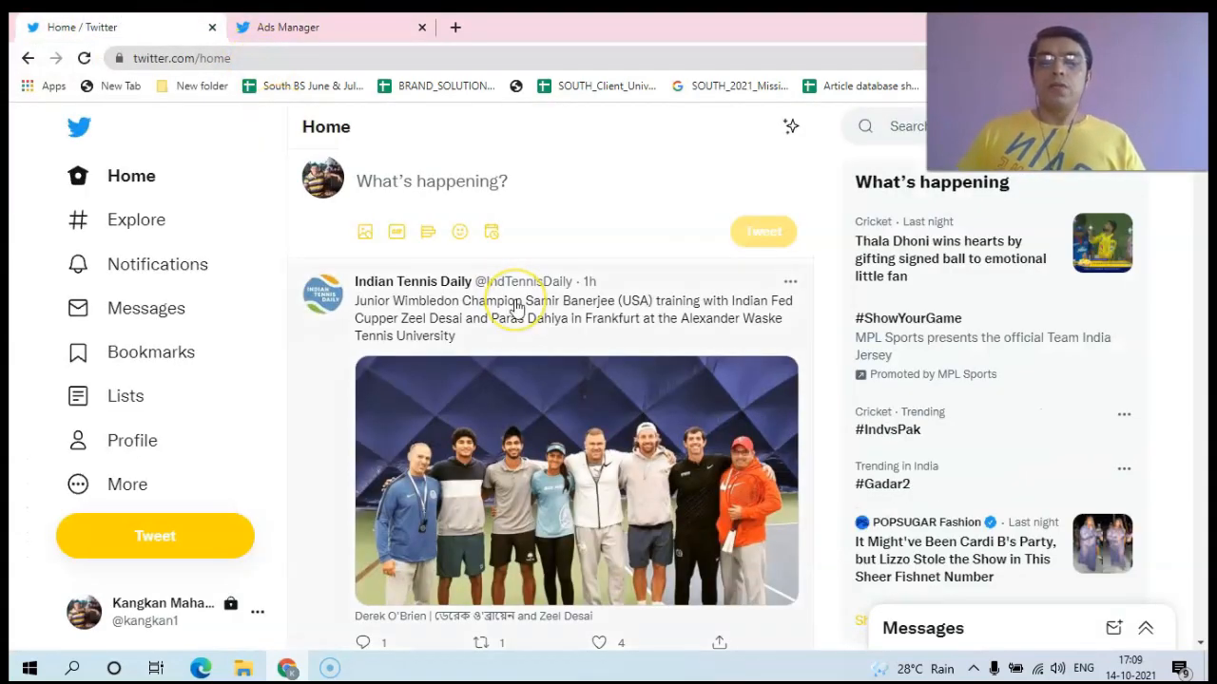